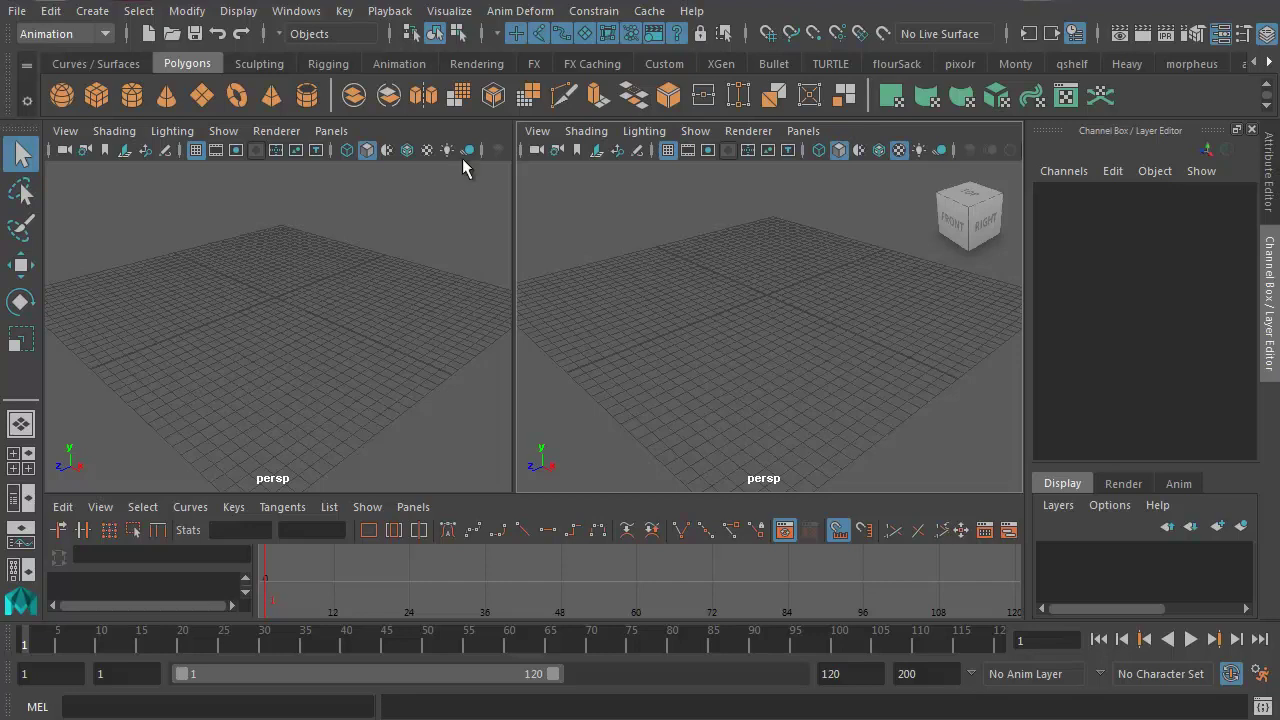
Open the Visor from Windows > General Editors and arrange its window to show the brush folders
{"action": "left_click", "coordinate": [290, 11]}
{"action": "mouse_move", "coordinate": [334, 85]}
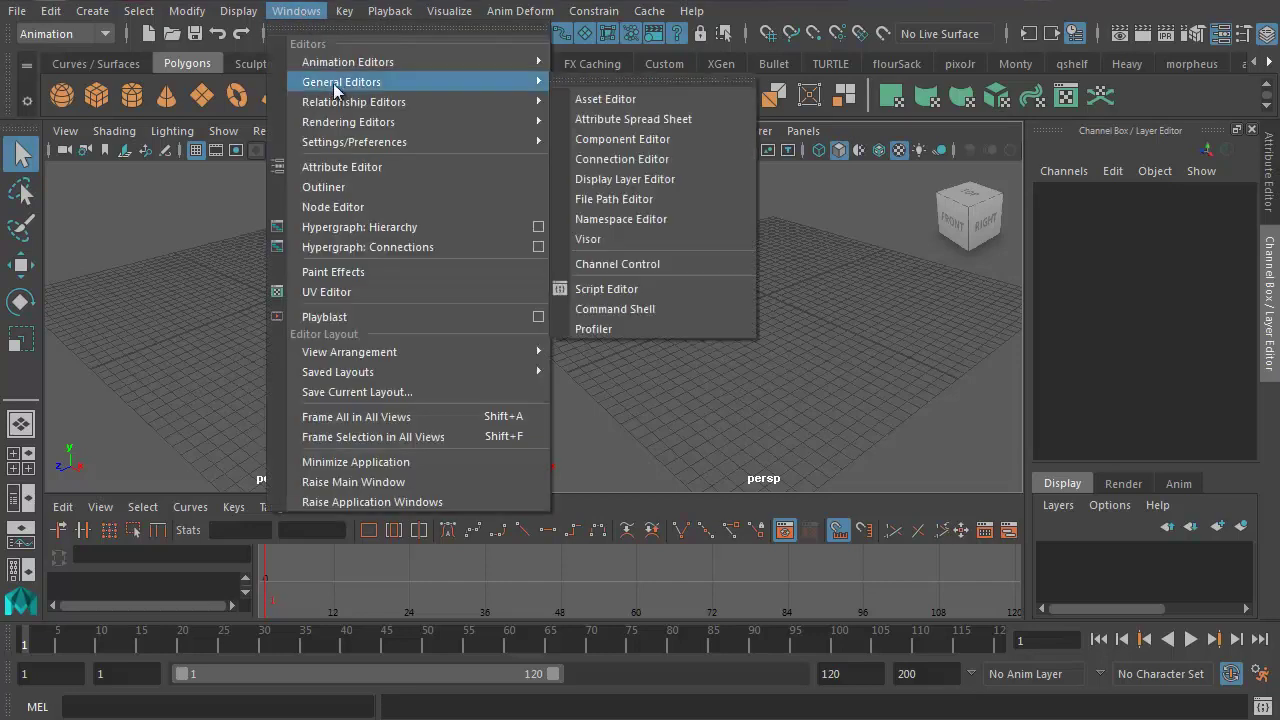
{"action": "left_click", "coordinate": [598, 245]}
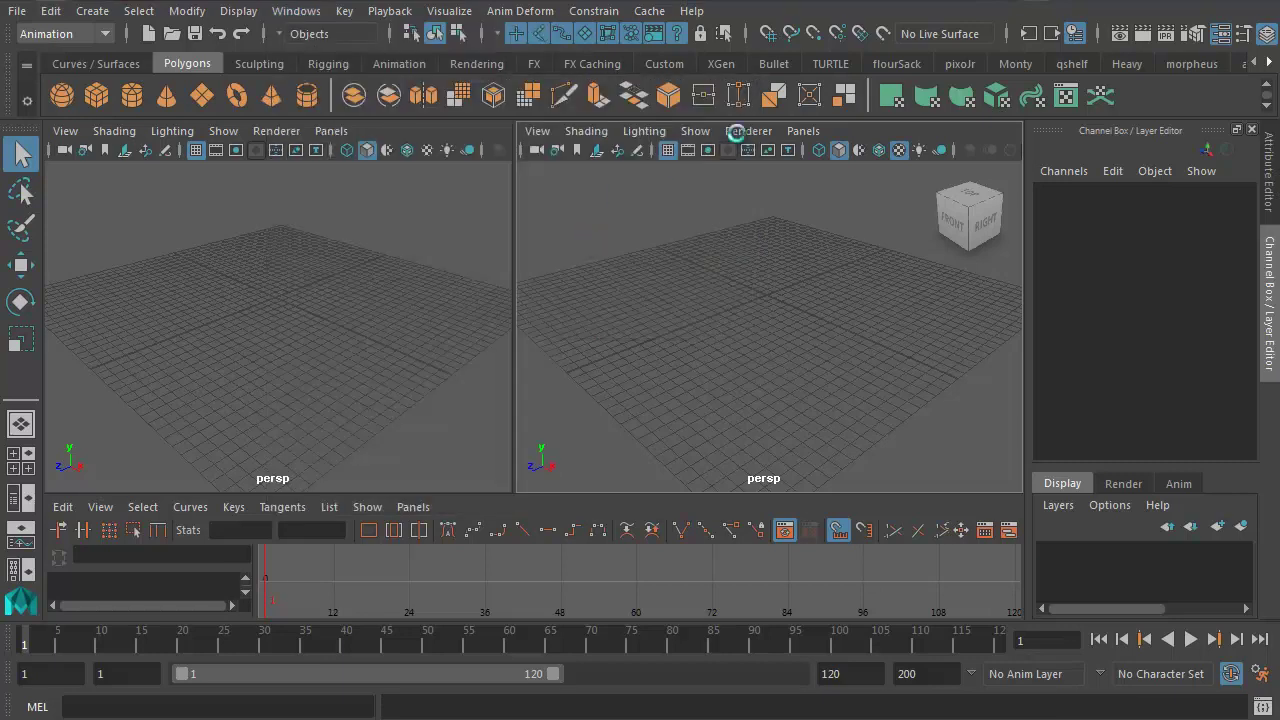
{"action": "left_click_drag", "start_coordinate": [845, 130], "coordinate": [504, 96]}
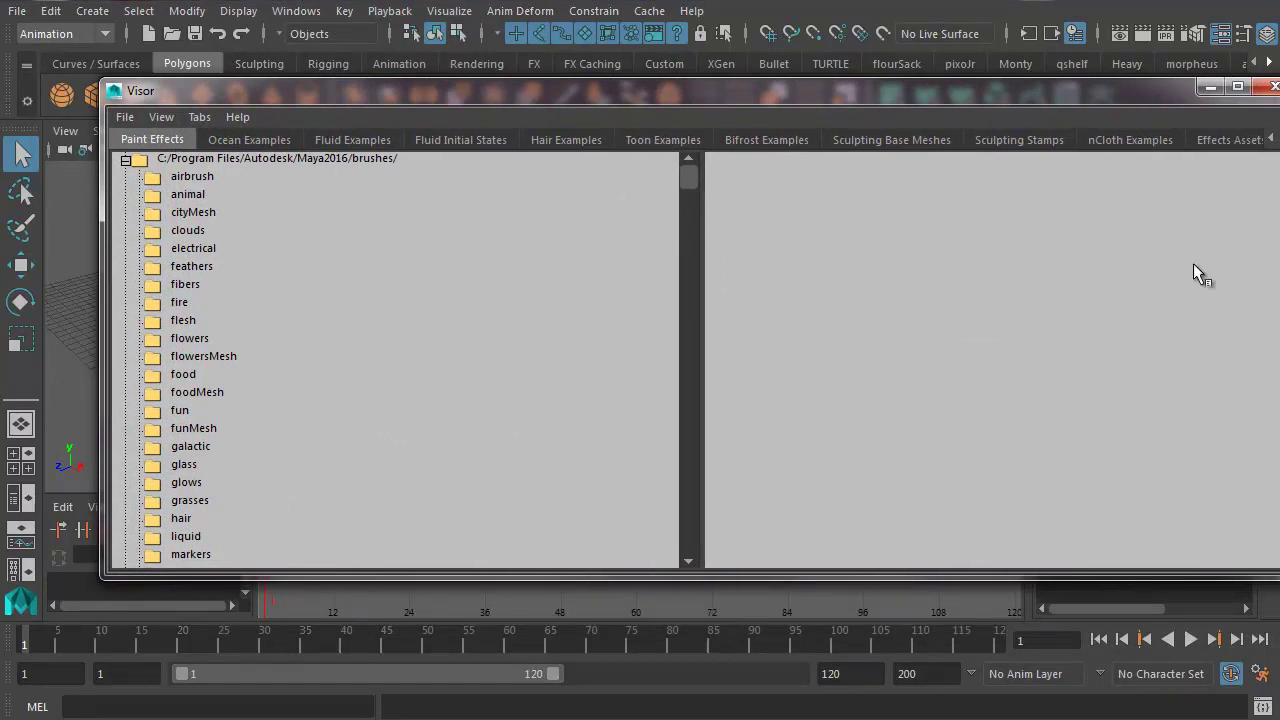
{"action": "left_click_drag", "start_coordinate": [1268, 280], "coordinate": [1215, 280]}
Browse to the grasses collection and load the grassClump.mel brush
{"action": "left_click", "coordinate": [195, 338]}
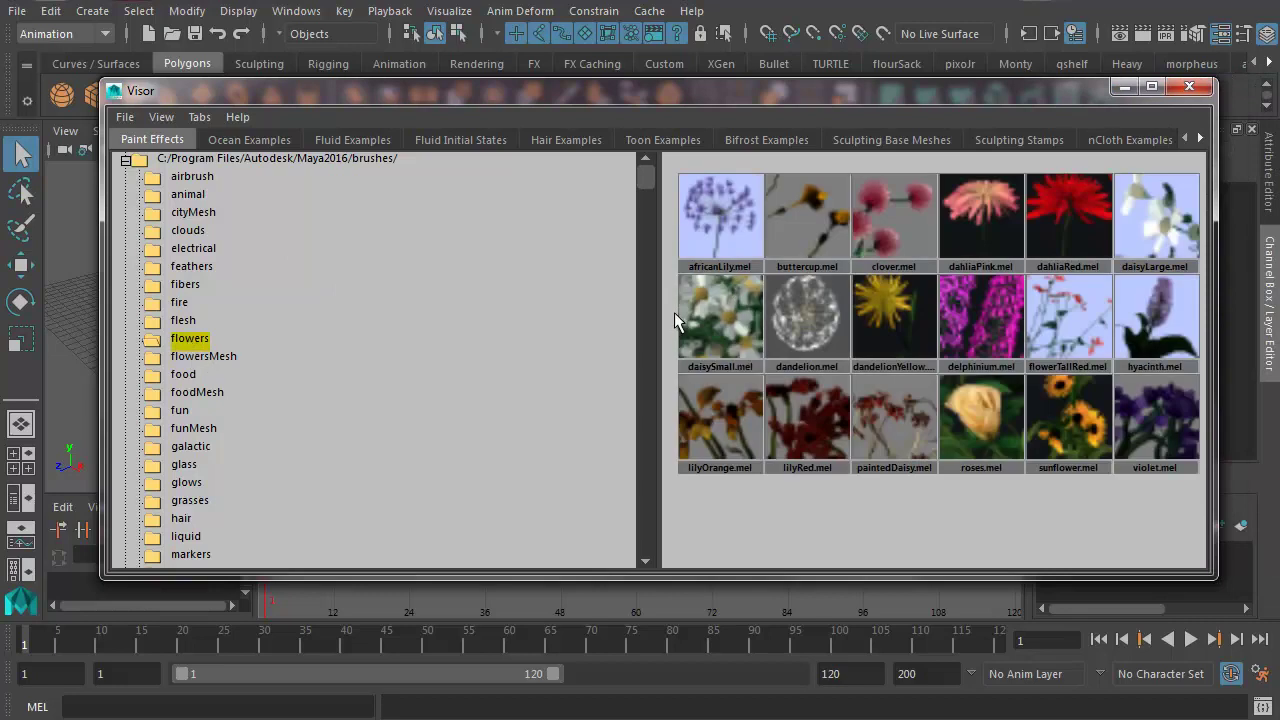
{"action": "left_click_drag", "start_coordinate": [645, 182], "coordinate": [641, 204]}
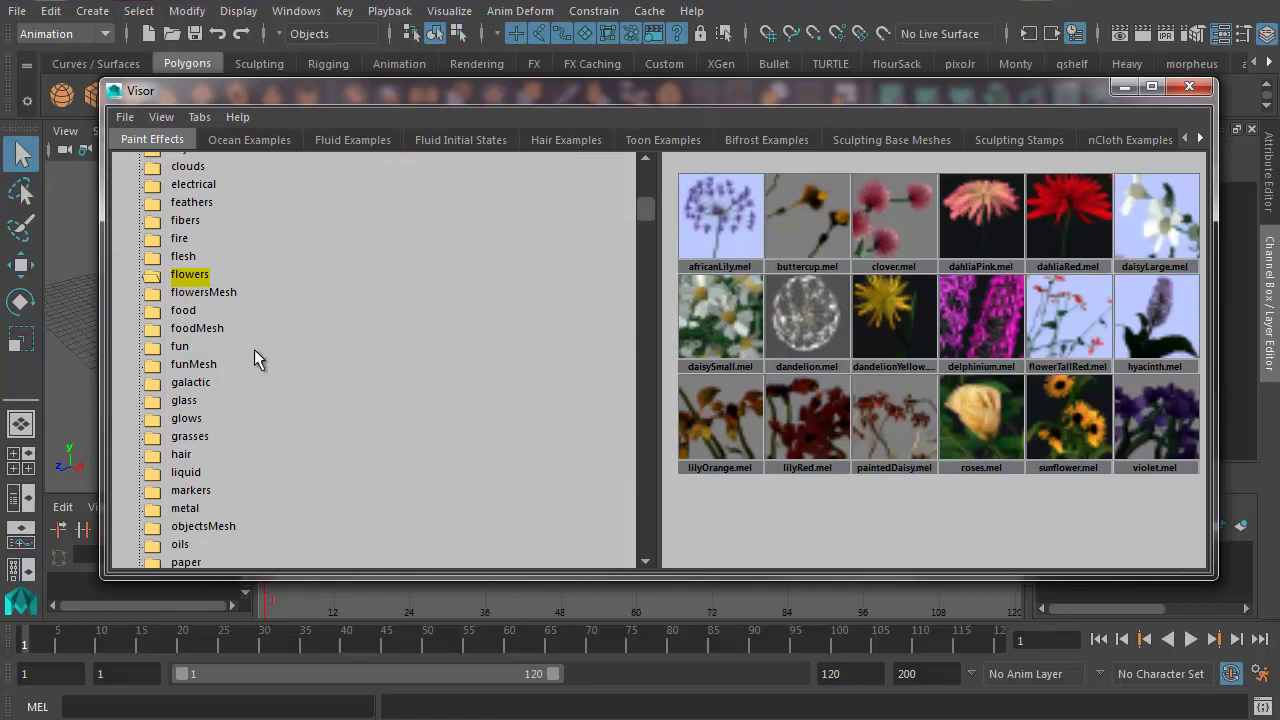
{"action": "left_click", "coordinate": [203, 440]}
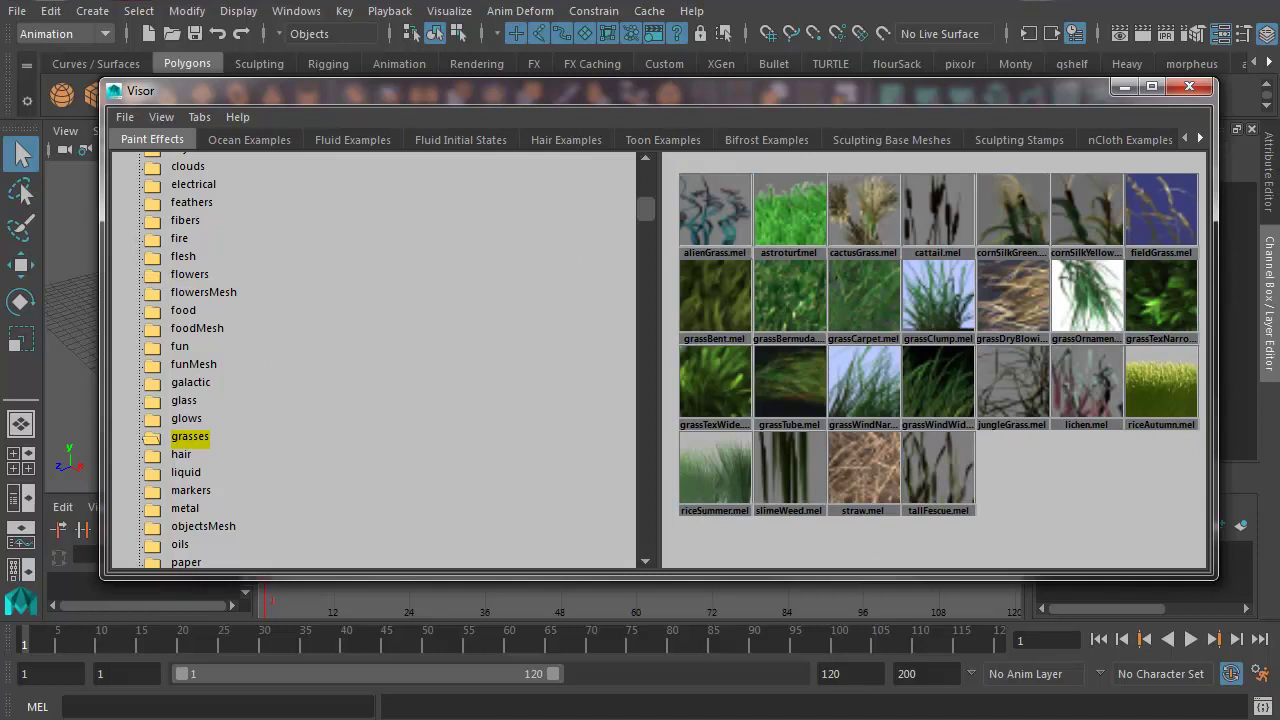
{"action": "left_click", "coordinate": [942, 318]}
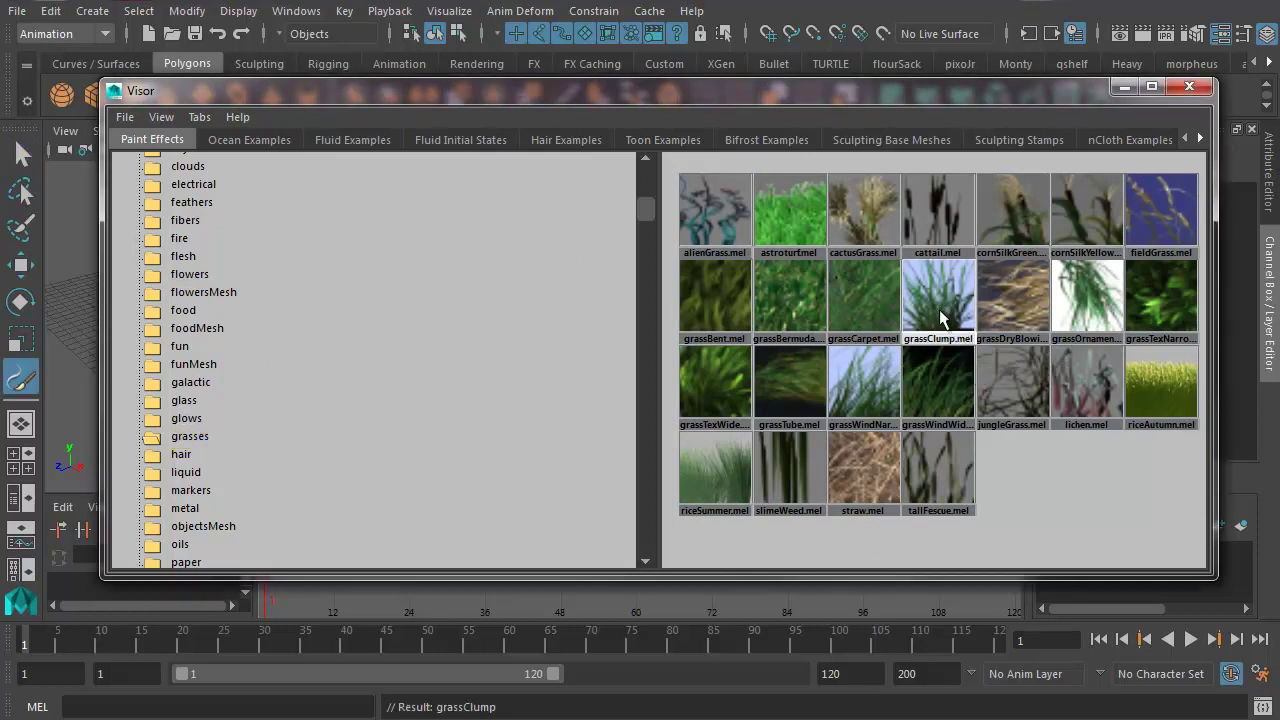
Paint a grassClump stroke across the ground grid in the perspective view, then return to the Select tool
{"action": "left_click", "coordinate": [1122, 89]}
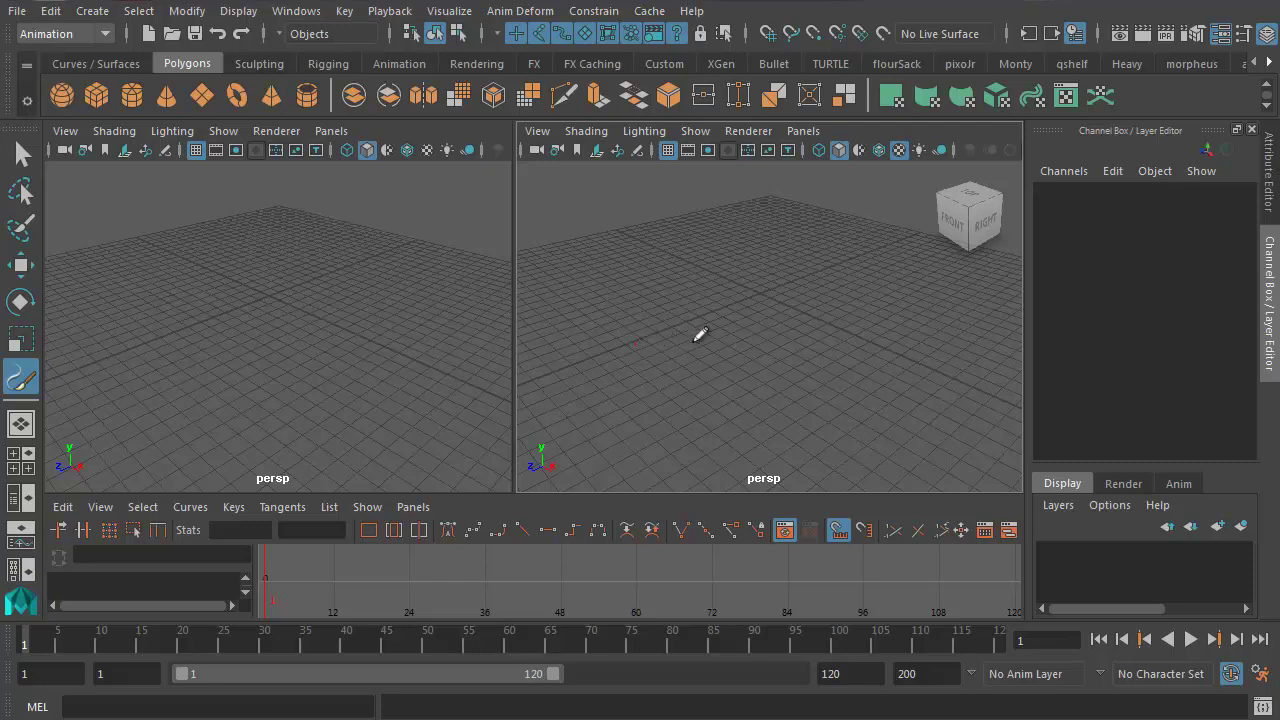
{"action": "left_click_drag", "start_coordinate": [864, 307], "coordinate": [857, 320]}
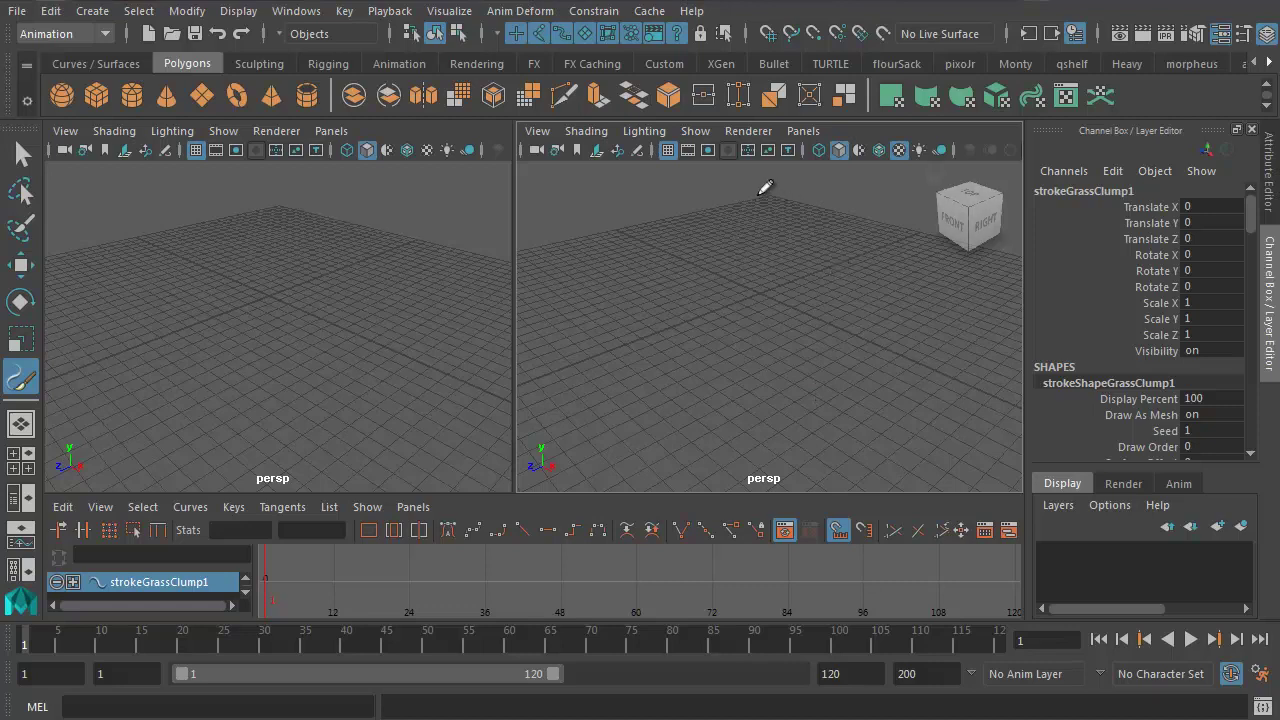
{"action": "left_click", "coordinate": [21, 153]}
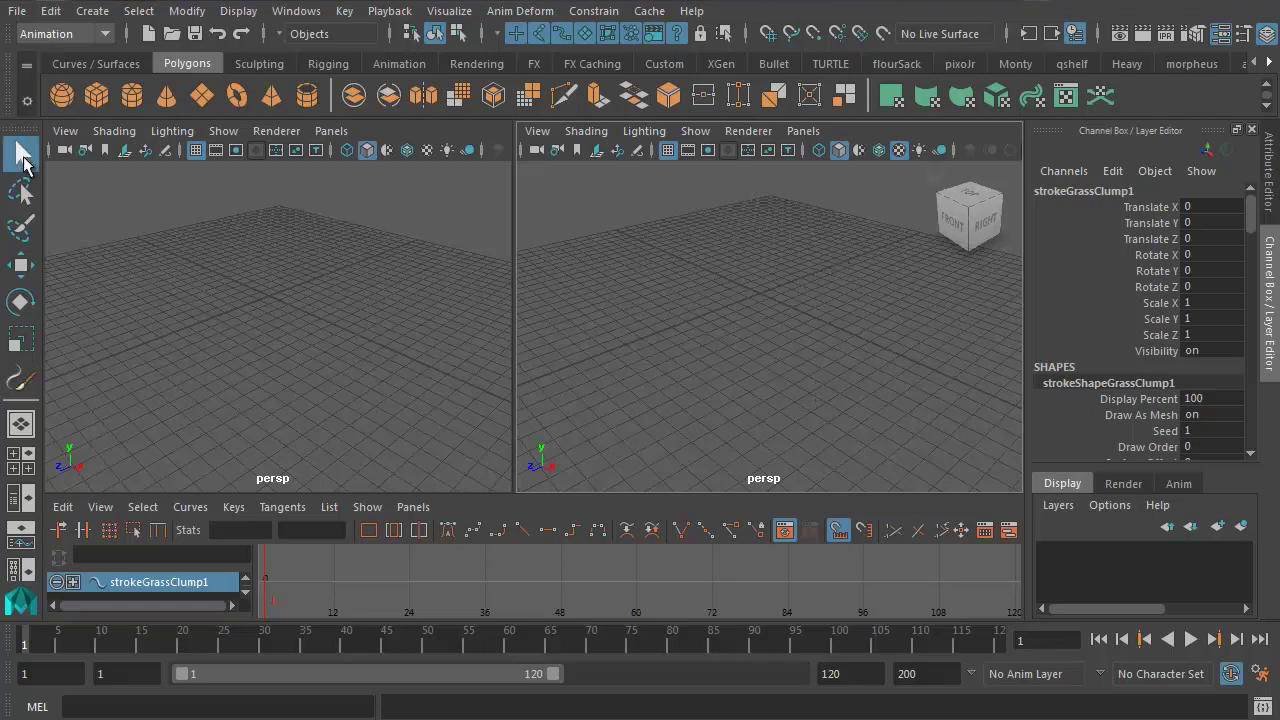
Turn on Strokes in the viewport Show menu using a torn-off copy
{"action": "left_click", "coordinate": [700, 134]}
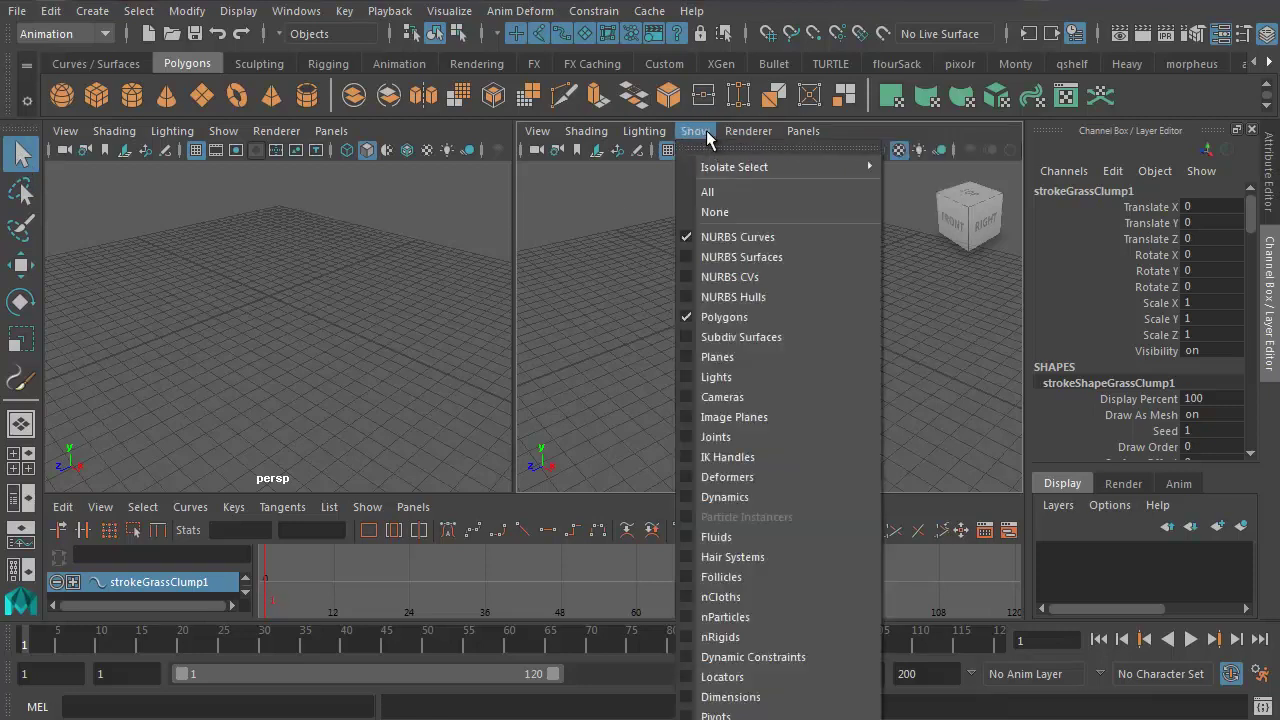
{"action": "left_click", "coordinate": [732, 127]}
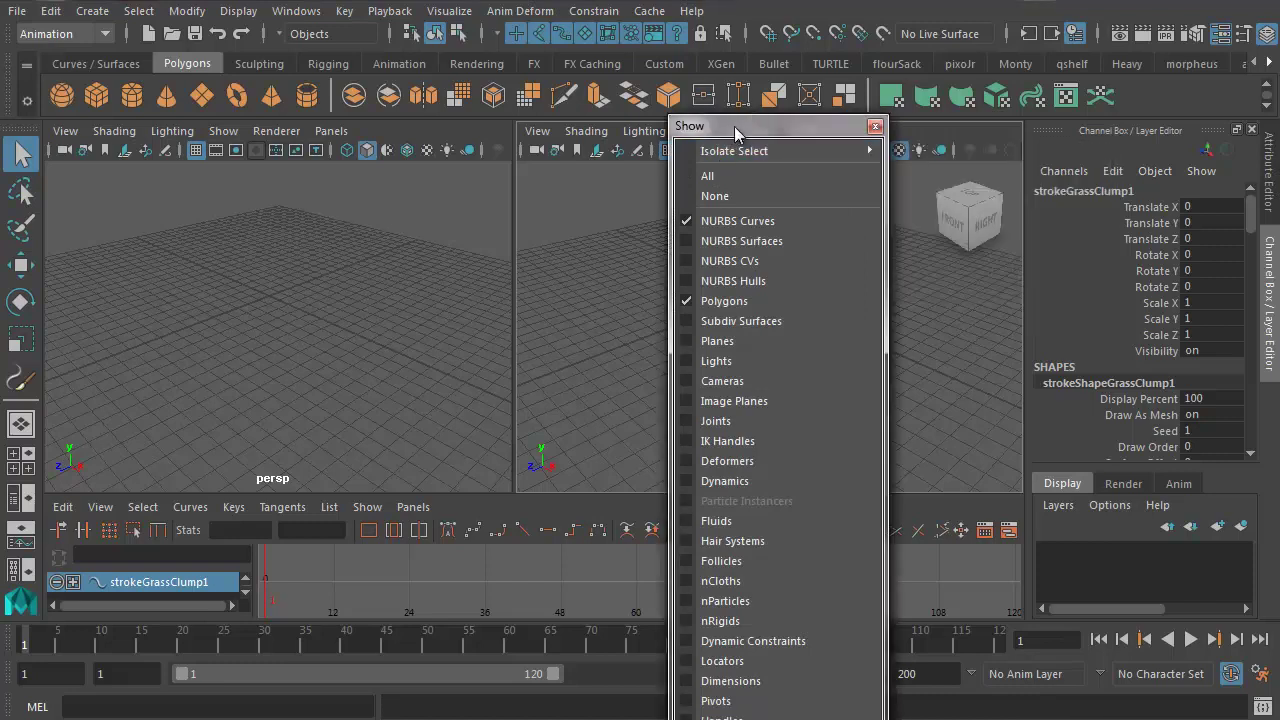
{"action": "left_click_drag", "start_coordinate": [737, 125], "coordinate": [676, 9]}
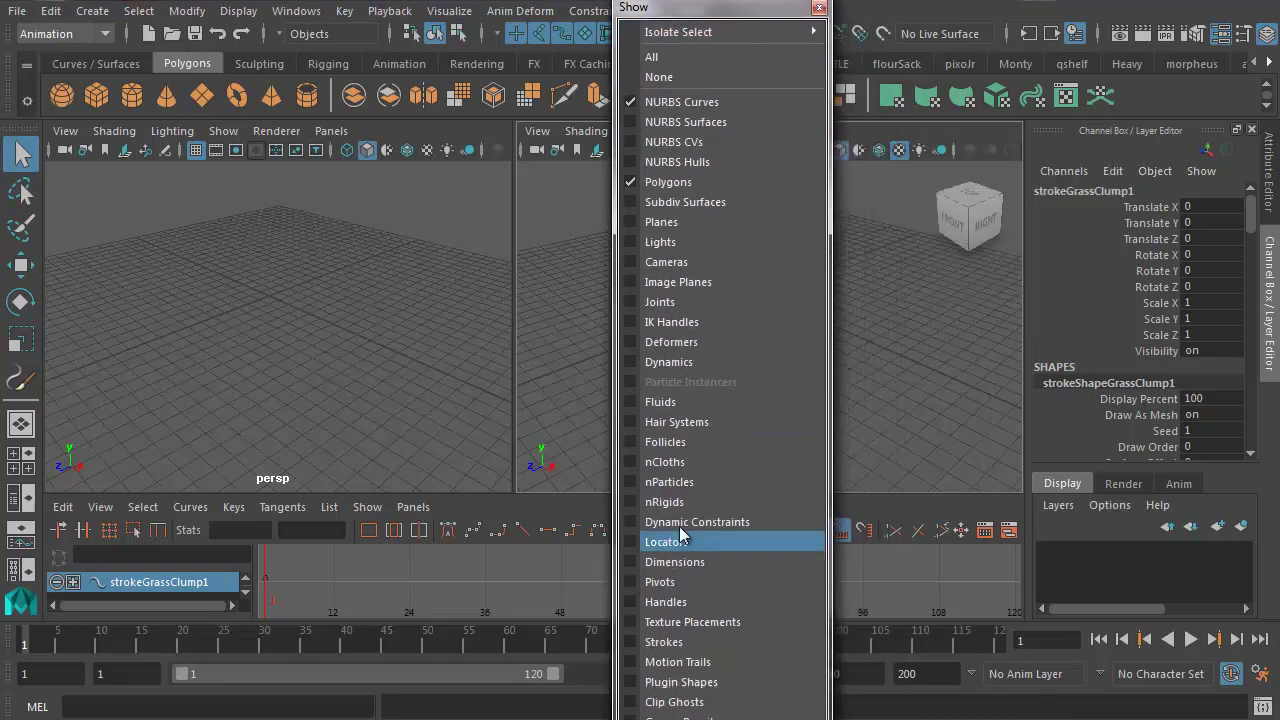
{"action": "left_click", "coordinate": [630, 642]}
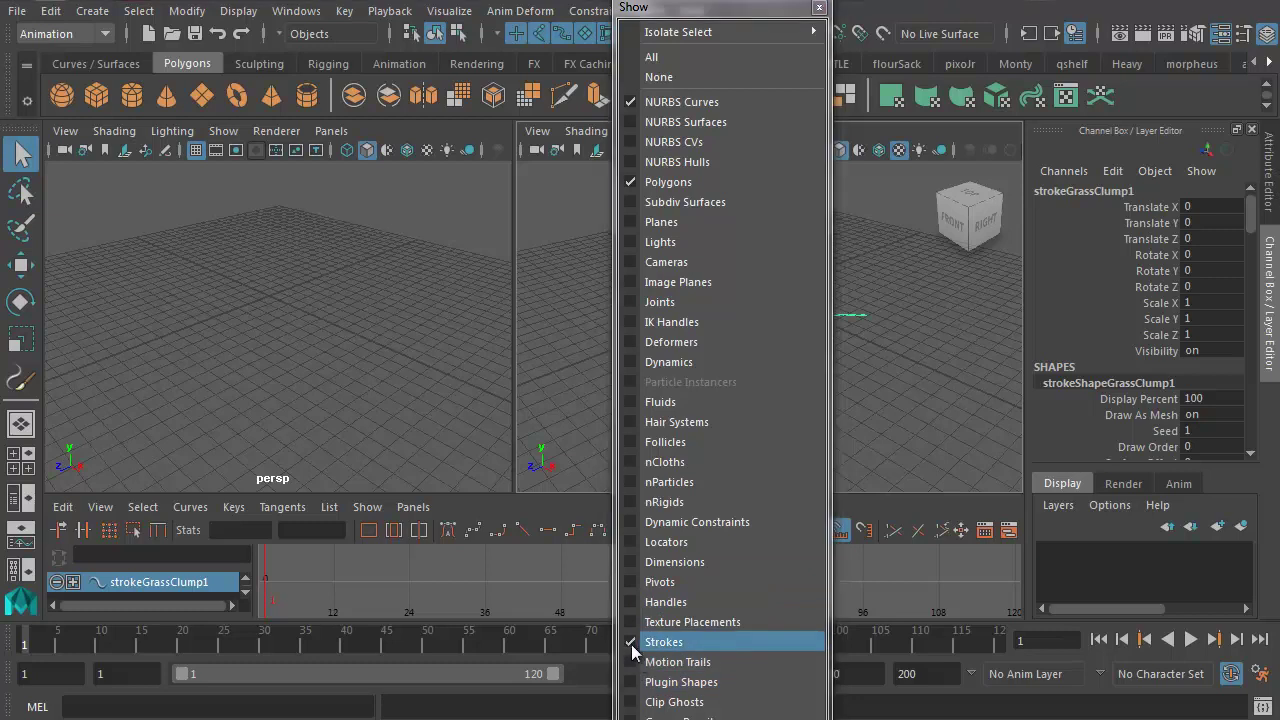
Set the grassClump1 brush's Global Scale to 9.874 and dolly in on the enlarged grass
{"action": "left_click", "coordinate": [819, 7]}
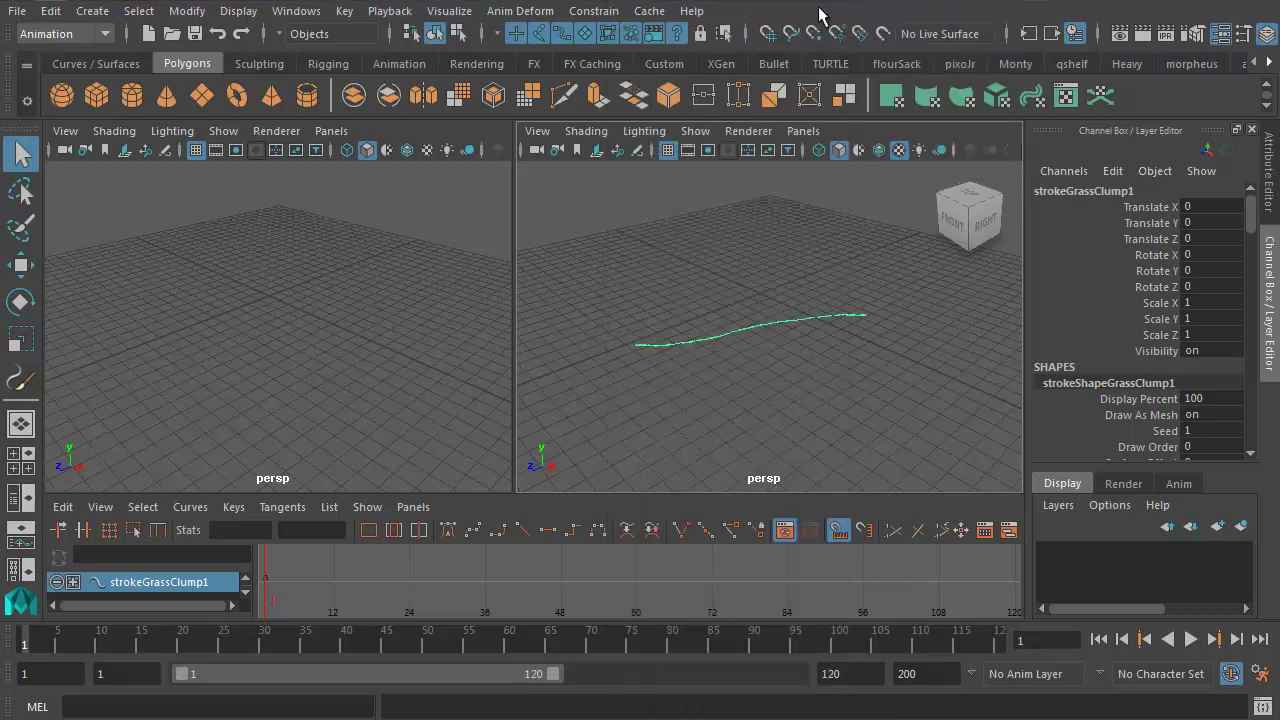
{"action": "mouse_move", "coordinate": [740, 358]}
{"action": "left_mouse_down", "text": "alt"}
{"action": "mouse_move", "coordinate": [714, 343]}
{"action": "mouse_move", "coordinate": [790, 362]}
{"action": "left_mouse_up", "text": "alt"}
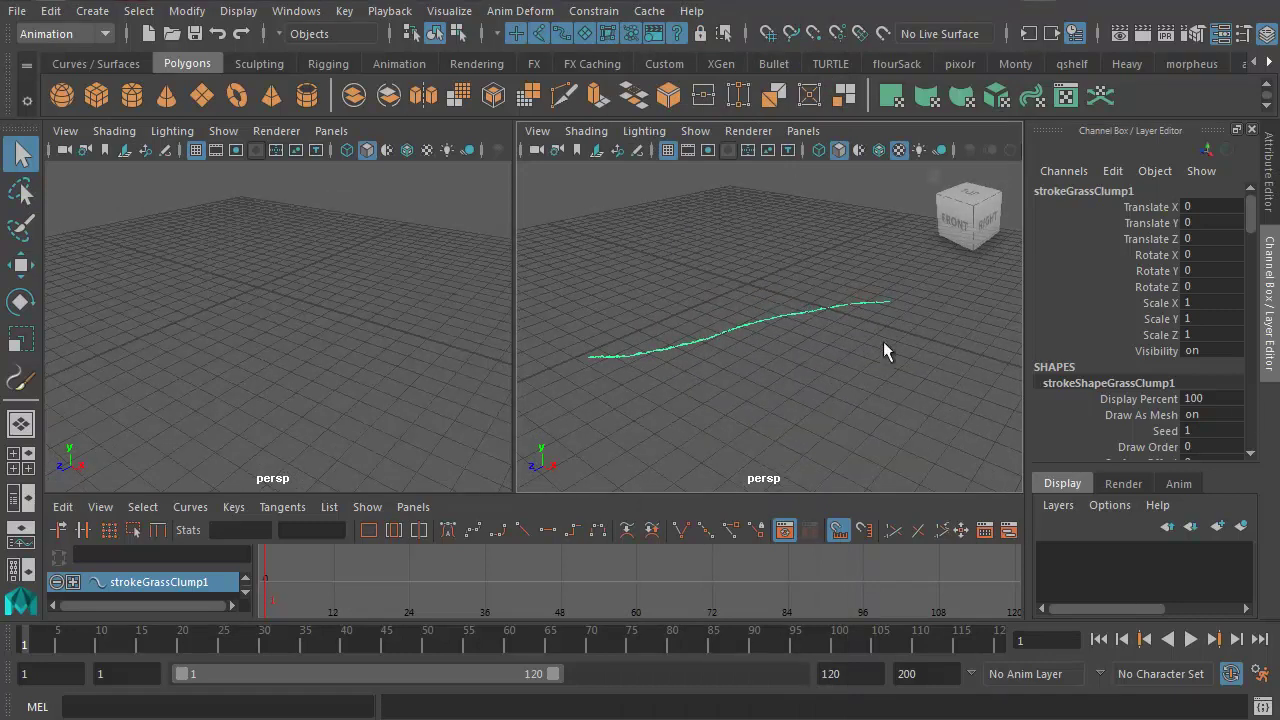
{"action": "left_click", "coordinate": [1267, 205]}
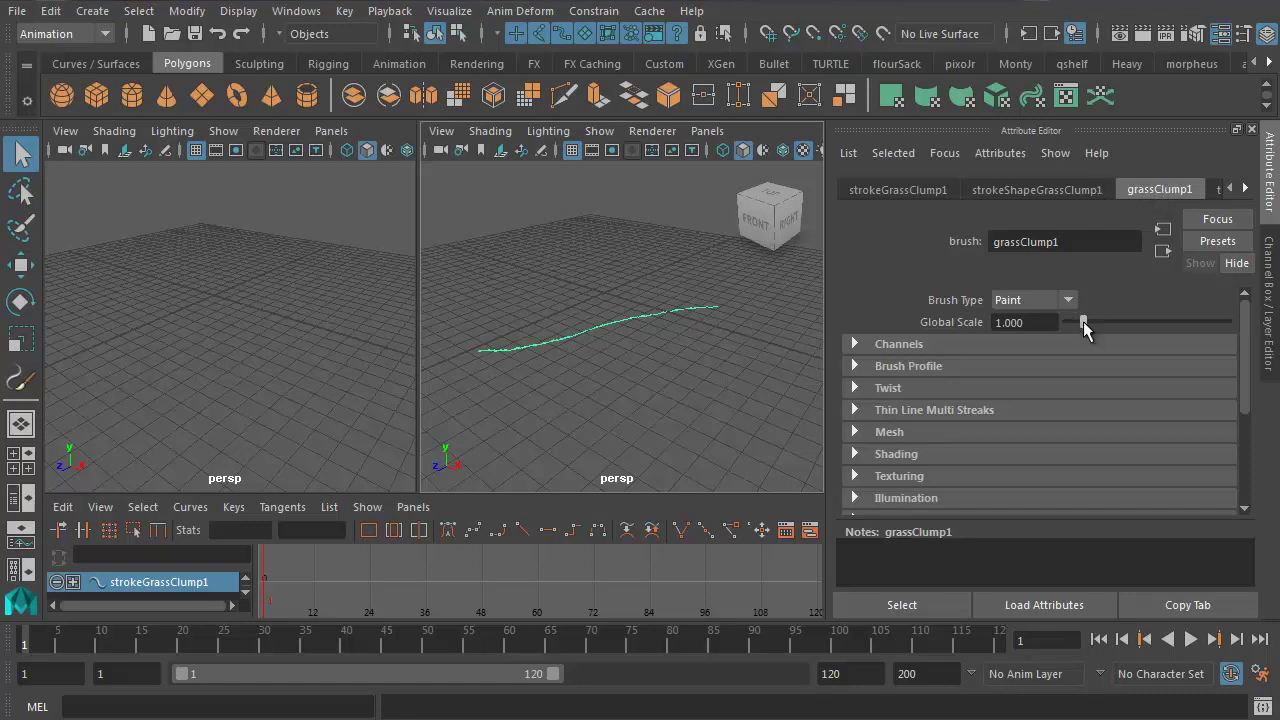
{"action": "left_click_drag", "start_coordinate": [1085, 320], "coordinate": [1223, 321]}
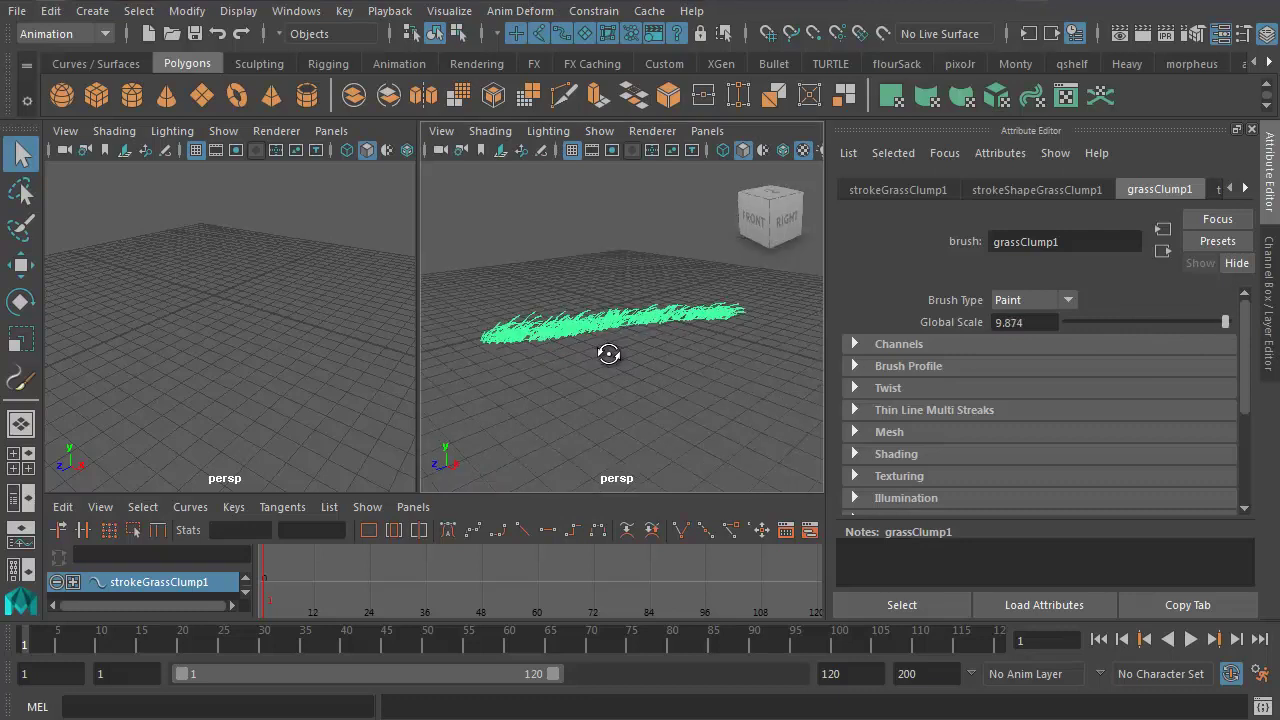
{"action": "right_click_drag", "start_coordinate": [633, 383], "coordinate": [751, 391], "text": "alt"}
{"action": "mouse_move", "coordinate": [751, 391]}
{"action": "left_mouse_down", "text": "alt"}
{"action": "mouse_move", "coordinate": [751, 366]}
{"action": "mouse_move", "coordinate": [809, 363]}
{"action": "mouse_move", "coordinate": [724, 387]}
{"action": "mouse_move", "coordinate": [700, 371]}
{"action": "mouse_move", "coordinate": [666, 374]}
{"action": "mouse_move", "coordinate": [718, 381]}
{"action": "left_mouse_up", "text": "alt"}
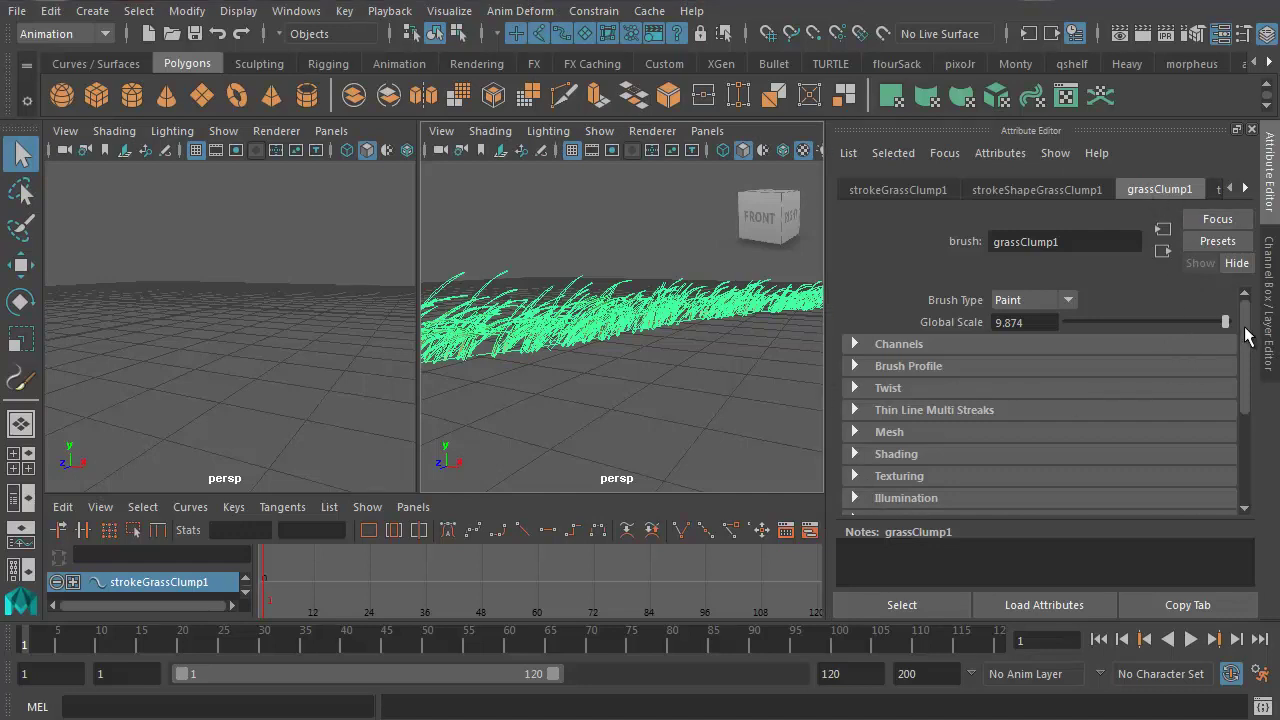
Under Tubes > Behavior > Turbulence, set grassClump1's Turbulence Type to Grass Wind
{"action": "left_click_drag", "start_coordinate": [1246, 330], "coordinate": [1243, 398]}
{"action": "left_click", "coordinate": [854, 399]}
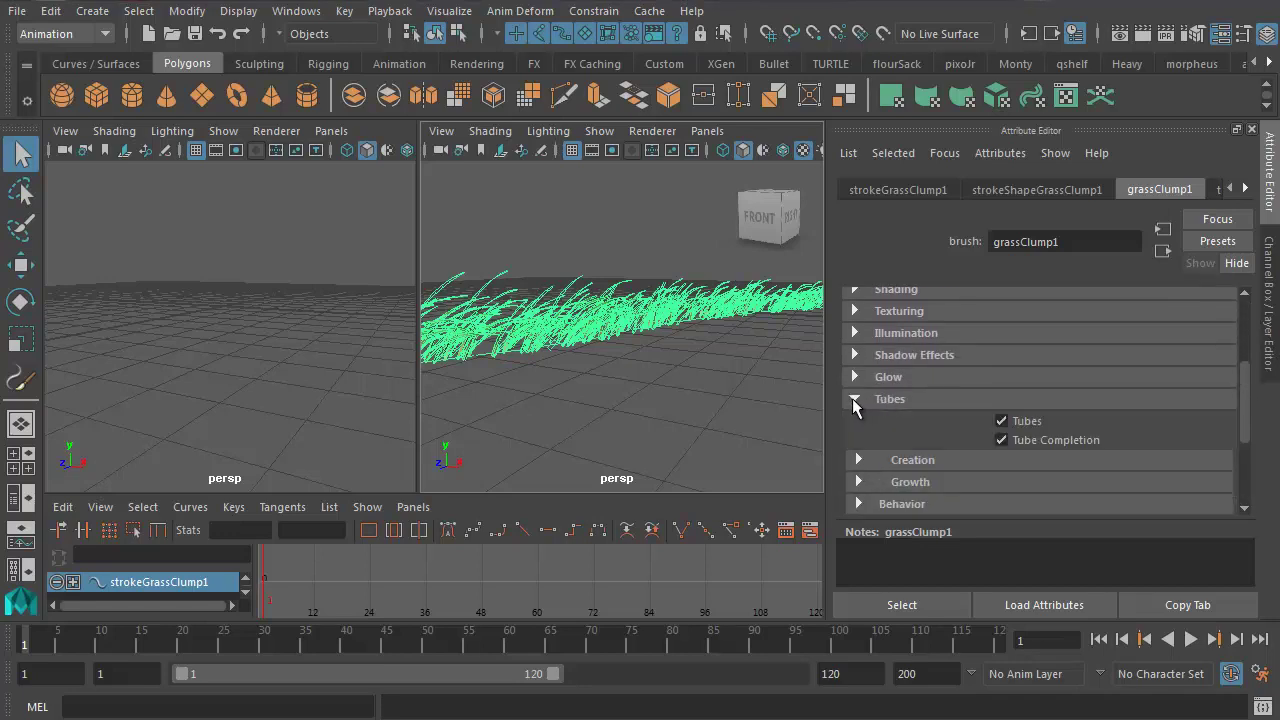
{"action": "left_click_drag", "start_coordinate": [1245, 385], "coordinate": [1241, 403]}
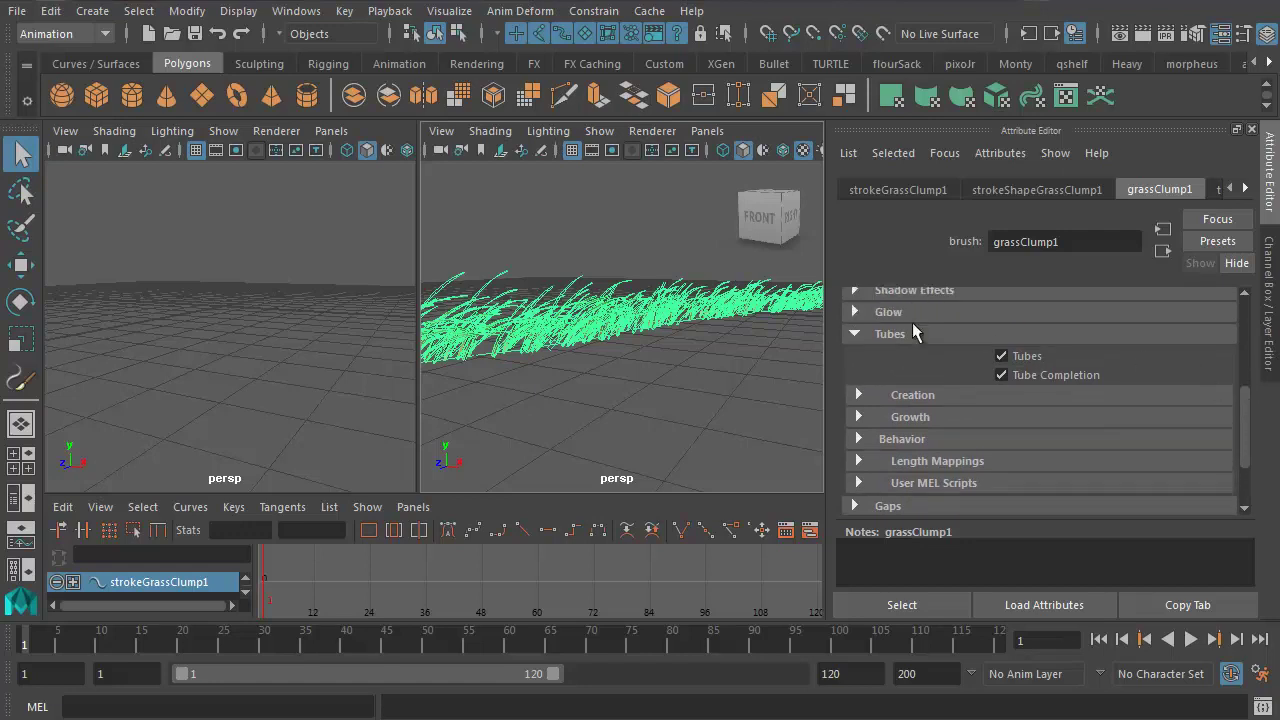
{"action": "left_click", "coordinate": [858, 439]}
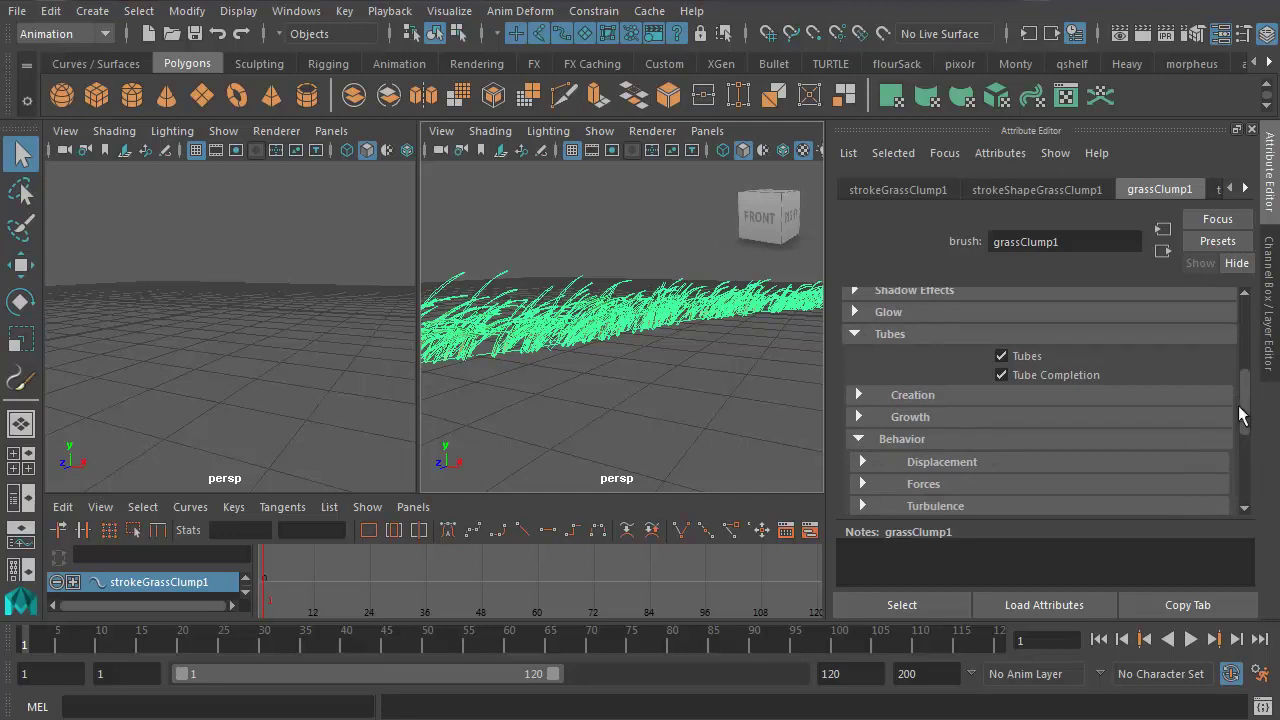
{"action": "left_click_drag", "start_coordinate": [1247, 410], "coordinate": [1245, 454]}
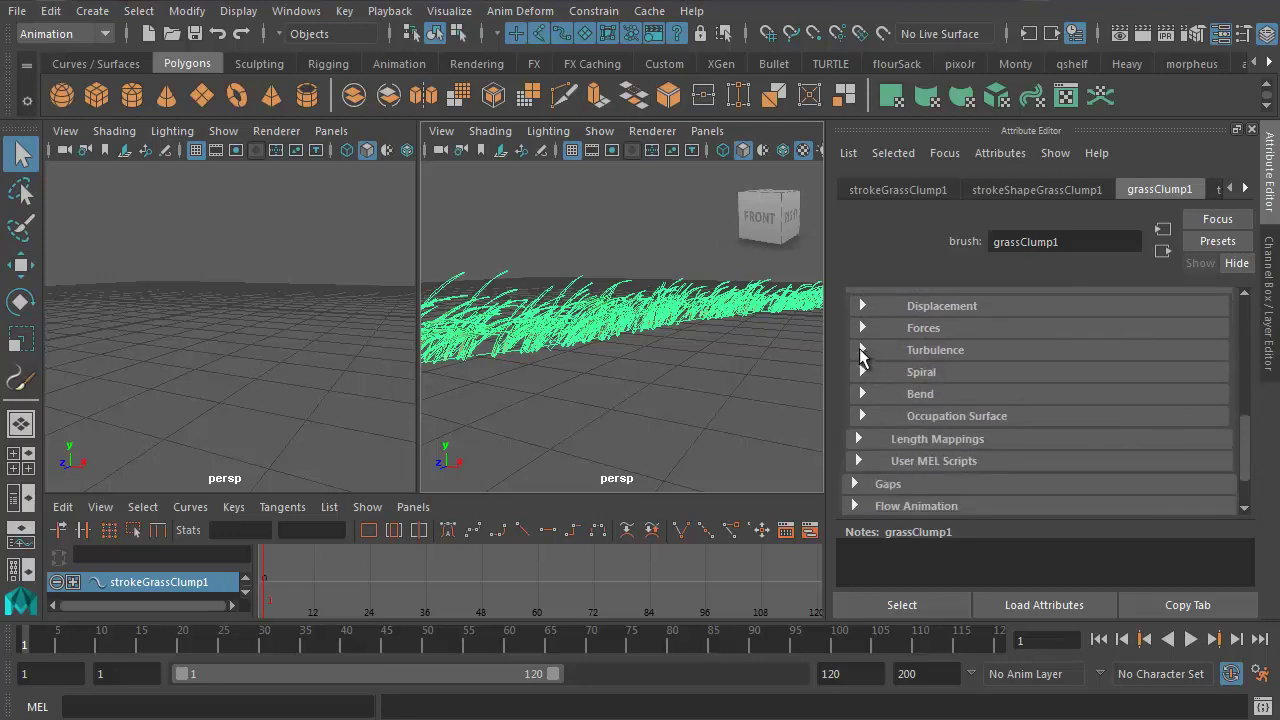
{"action": "left_click", "coordinate": [862, 350]}
{"action": "mouse_move", "coordinate": [1246, 410]}
{"action": "left_mouse_down"}
{"action": "mouse_move", "coordinate": [1245, 425]}
{"action": "mouse_move", "coordinate": [1247, 410]}
{"action": "left_mouse_up"}
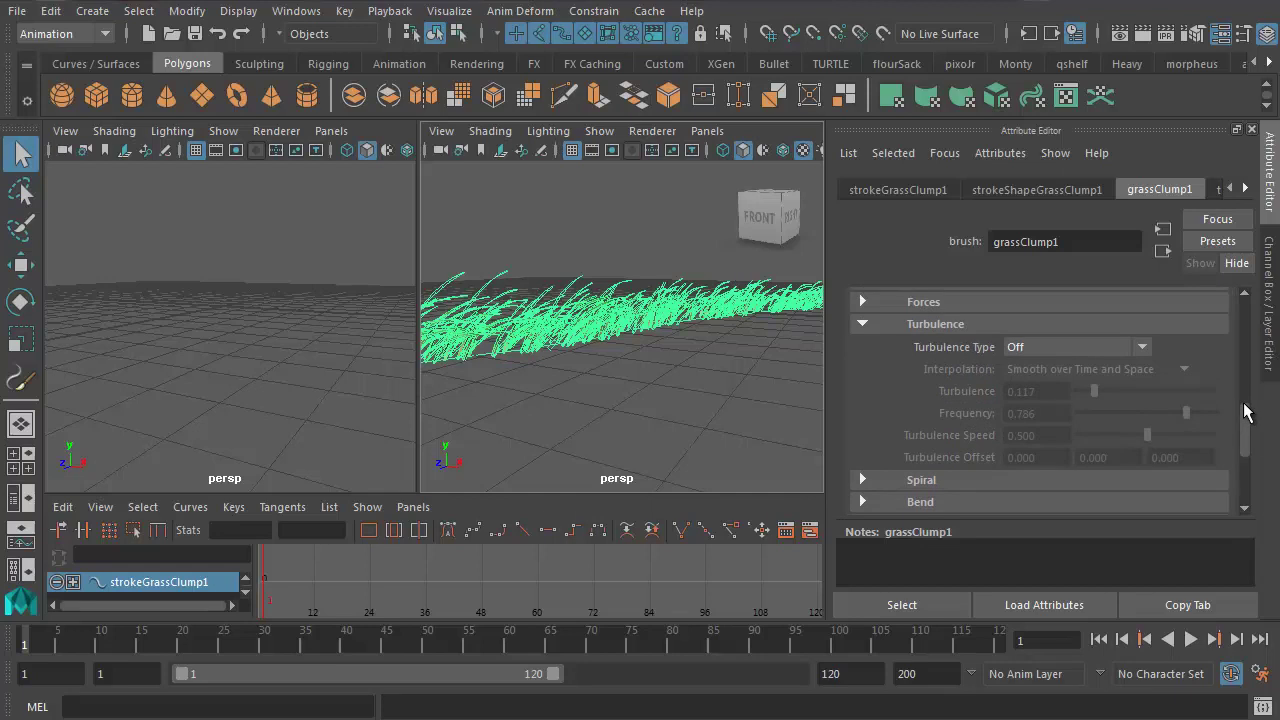
{"action": "left_click", "coordinate": [1141, 347]}
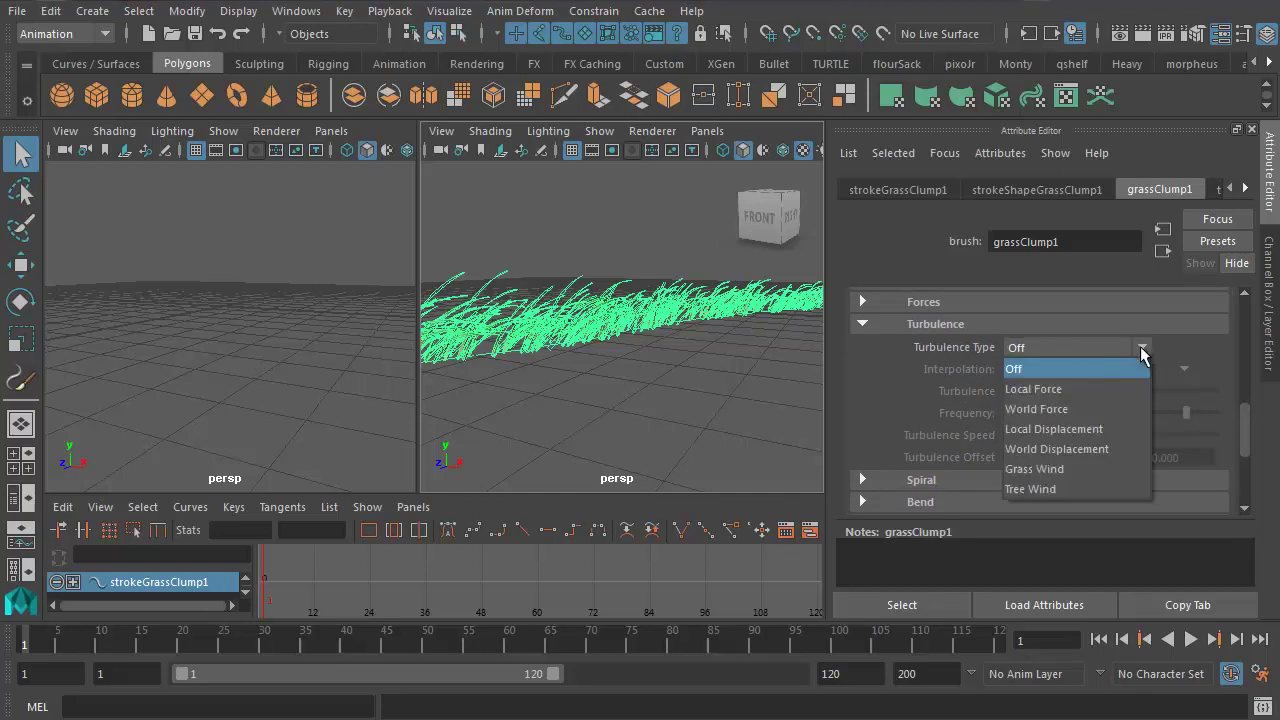
{"action": "left_click", "coordinate": [1087, 468]}
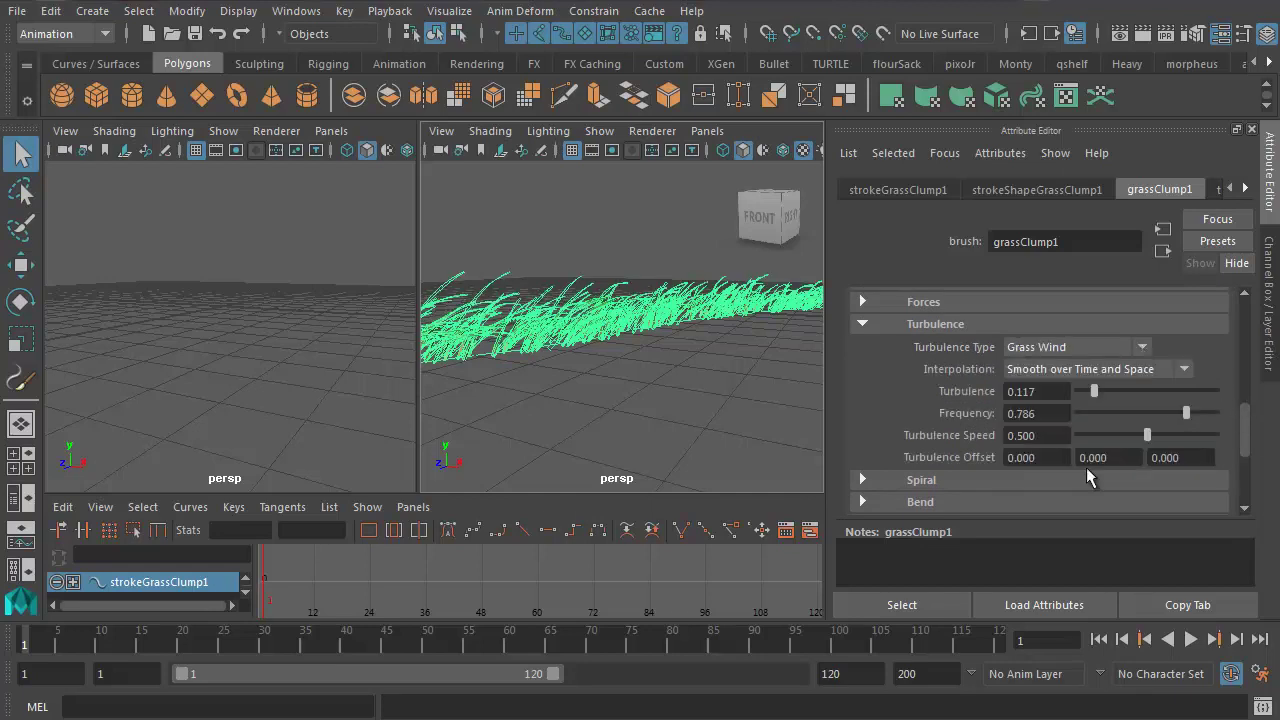
Set Turbulence to 0.5, widen the viewport, and play the wind animation to preview it
{"action": "left_click", "coordinate": [1056, 389]}
{"action": "type", "text": ".5"}
{"action": "key", "text": "Return"}
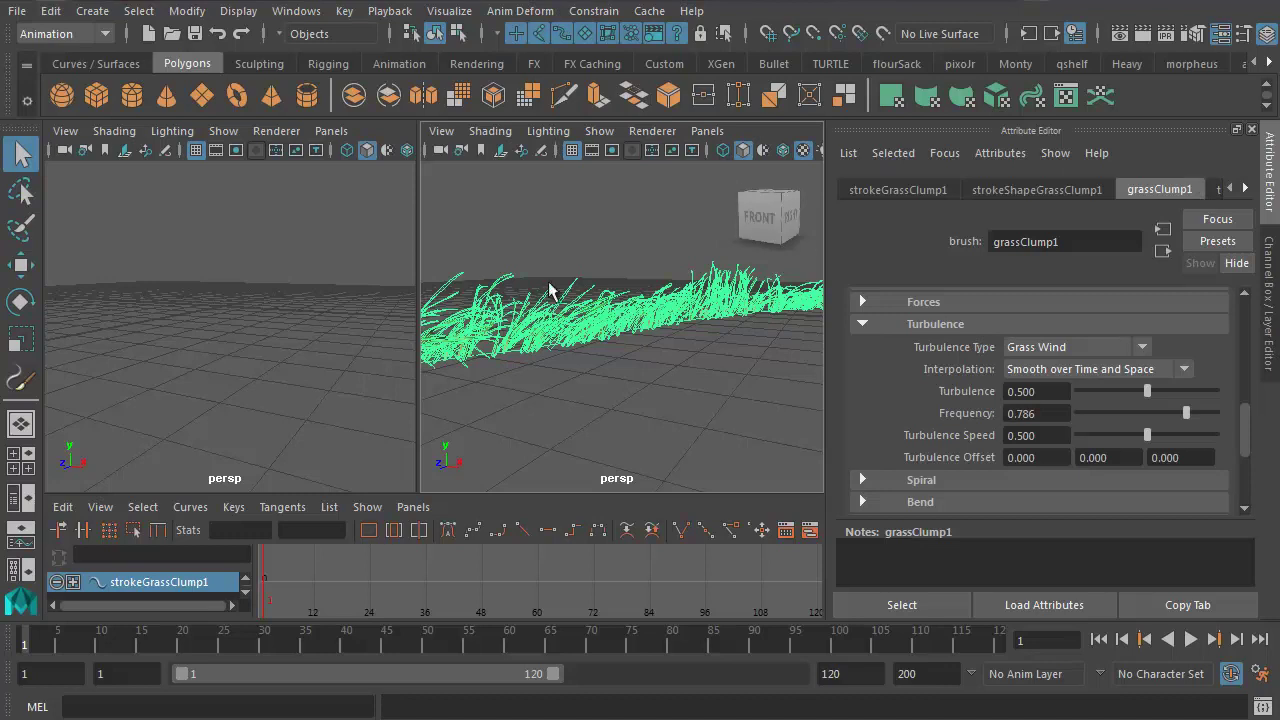
{"action": "left_click_drag", "start_coordinate": [418, 324], "coordinate": [223, 322]}
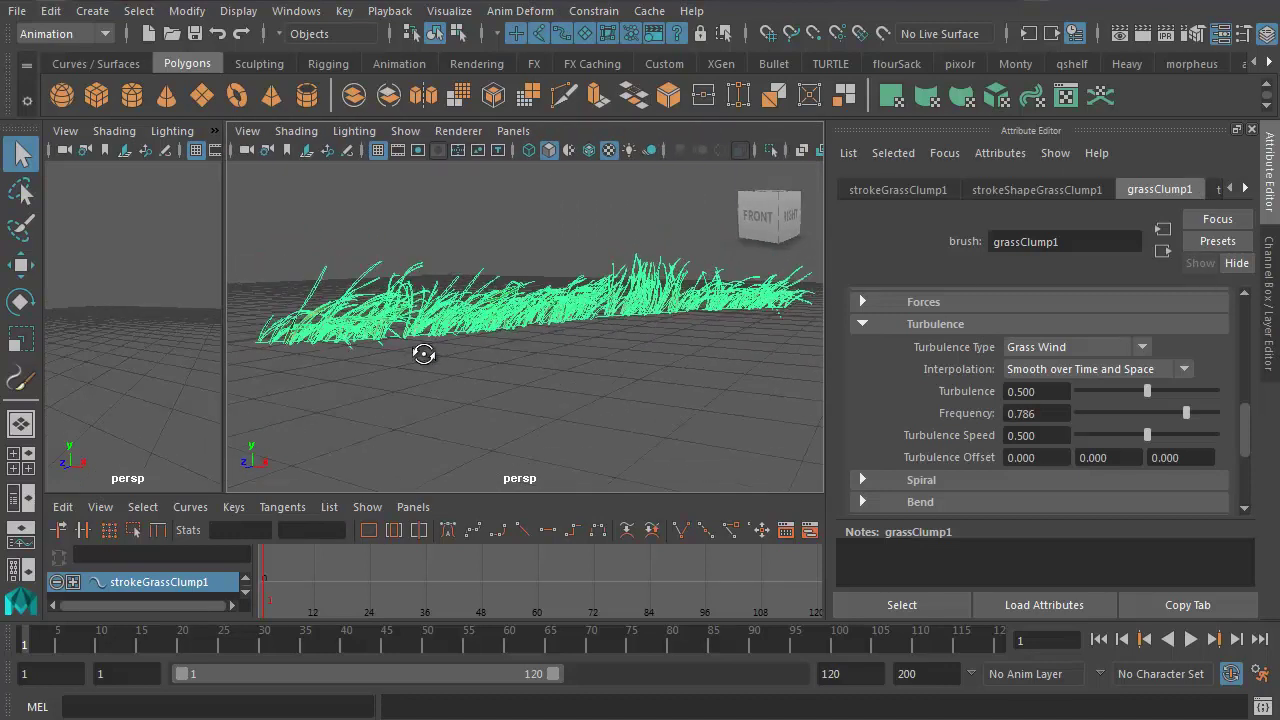
{"action": "left_click", "coordinate": [1190, 639]}
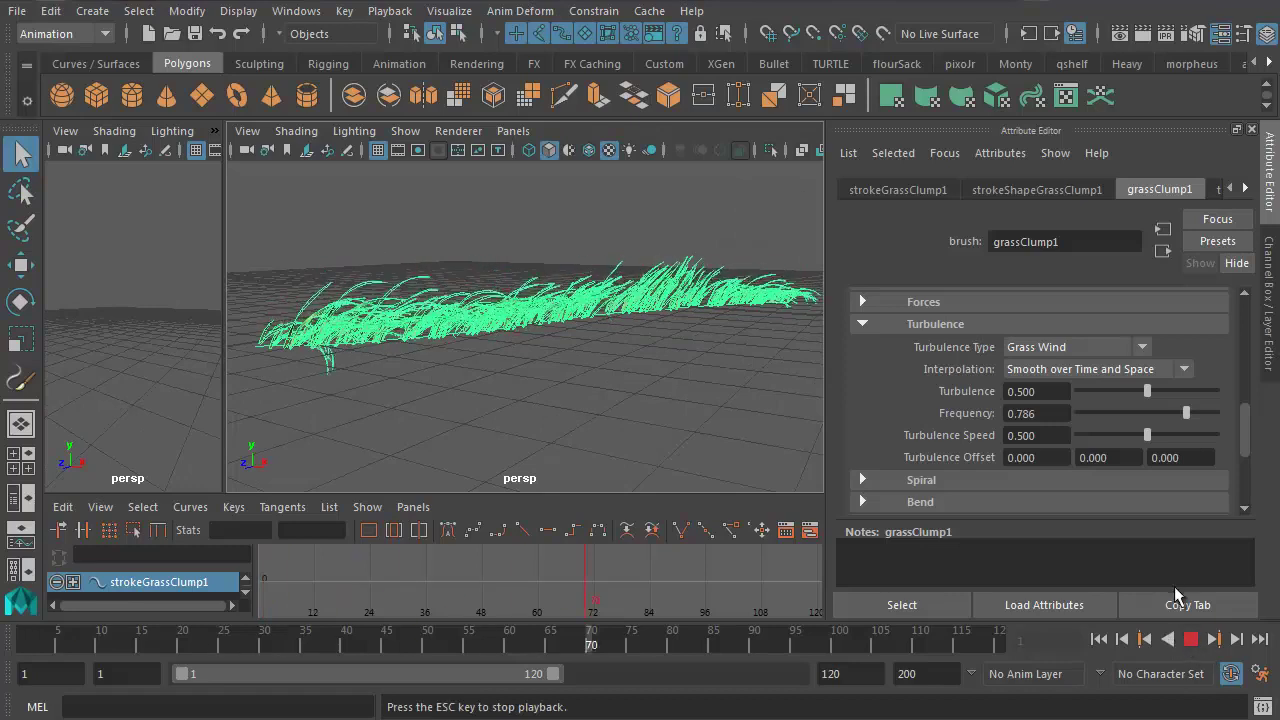
{"action": "left_click", "coordinate": [1190, 639]}
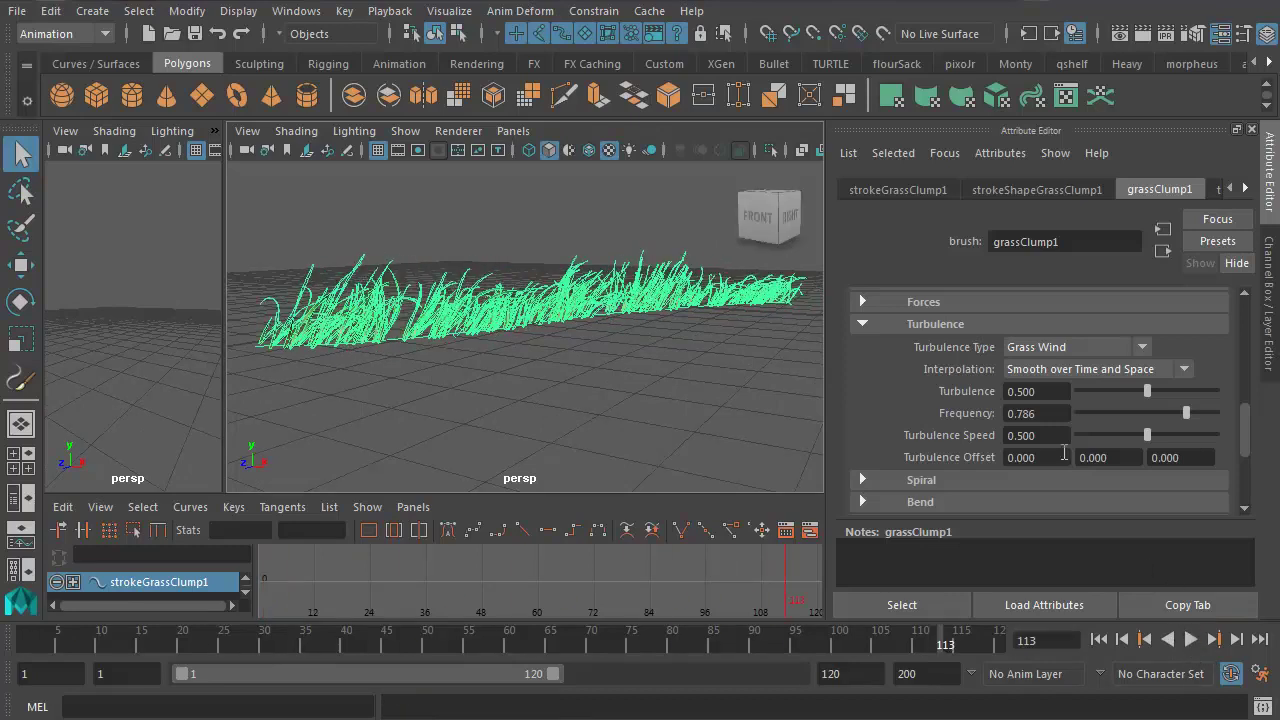
Lower Turbulence to 0.25 and preview the animation again
{"action": "left_click_drag", "start_coordinate": [1052, 390], "coordinate": [978, 390]}
{"action": "type", "text": "0.25"}
{"action": "key", "text": "Return"}
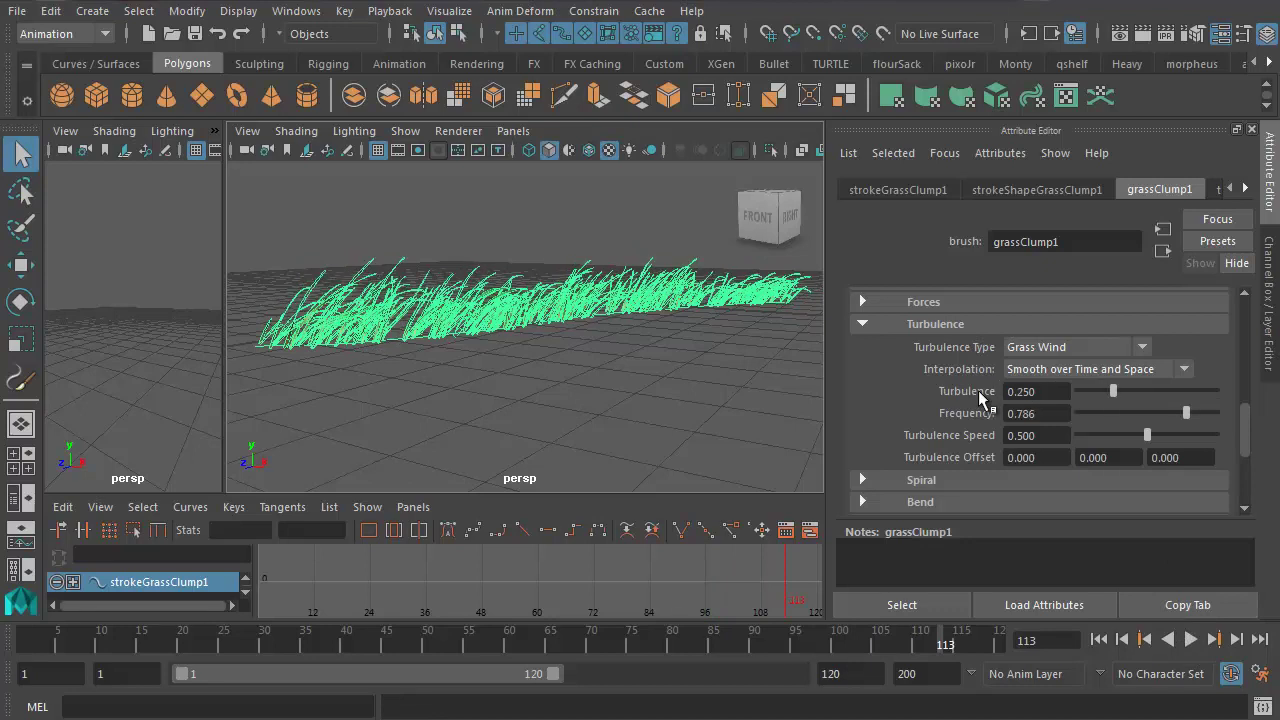
{"action": "left_click", "coordinate": [1190, 639]}
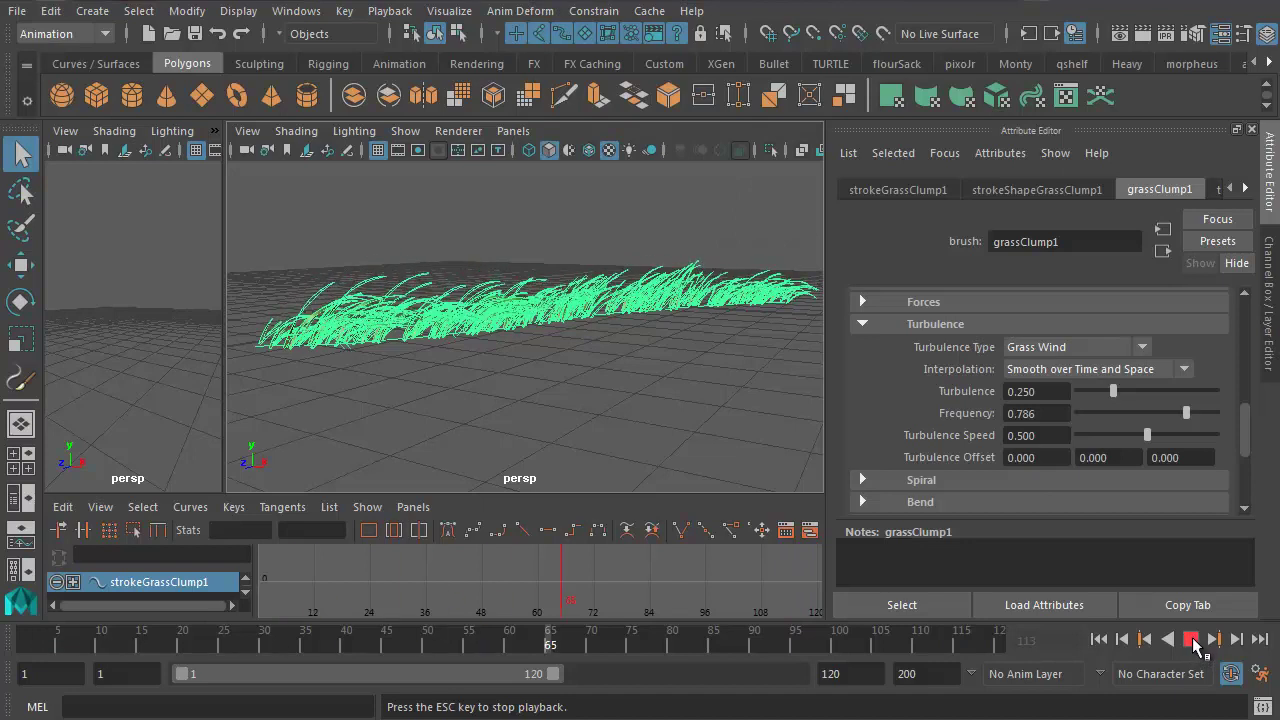
{"action": "left_click", "coordinate": [1191, 639]}
Set Turbulence to 0.1 and replay the grass animation, stopping at frame 112
{"action": "left_click_drag", "start_coordinate": [1040, 391], "coordinate": [978, 393]}
{"action": "type", "text": "0.1"}
{"action": "key", "text": "Return"}
{"action": "left_click", "coordinate": [1191, 639]}
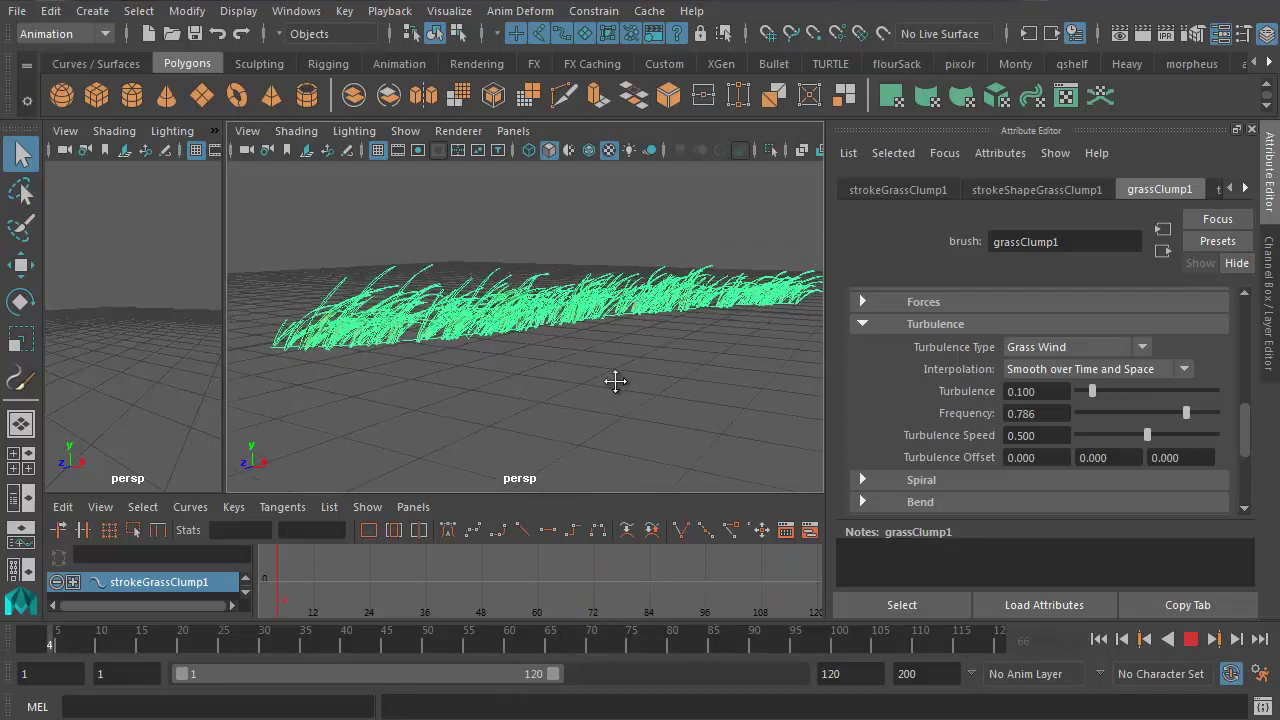
{"action": "mouse_move", "coordinate": [609, 371]}
{"action": "right_mouse_down", "text": "alt"}
{"action": "mouse_move", "coordinate": [551, 371]}
{"action": "mouse_move", "coordinate": [544, 394]}
{"action": "mouse_move", "coordinate": [620, 394]}
{"action": "mouse_move", "coordinate": [594, 386]}
{"action": "right_mouse_up", "text": "alt"}
{"action": "left_click_drag", "start_coordinate": [600, 391], "coordinate": [629, 388], "text": "alt"}
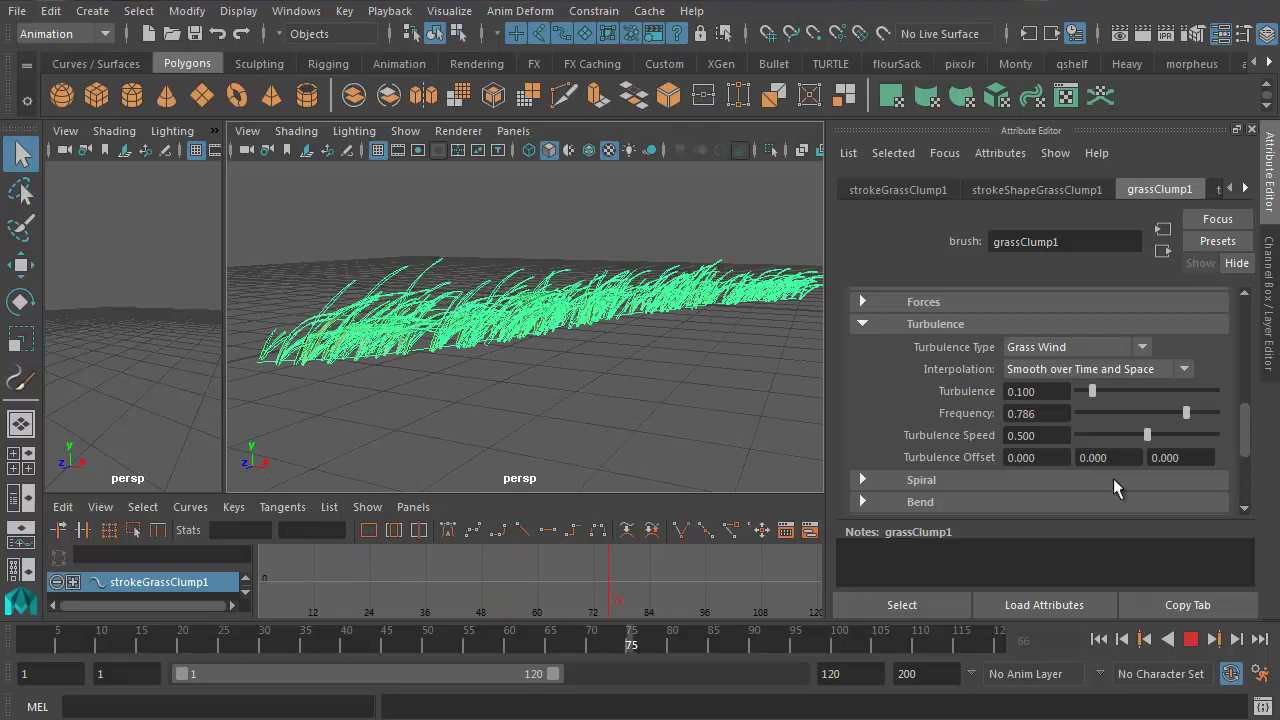
{"action": "key", "text": "Escape"}
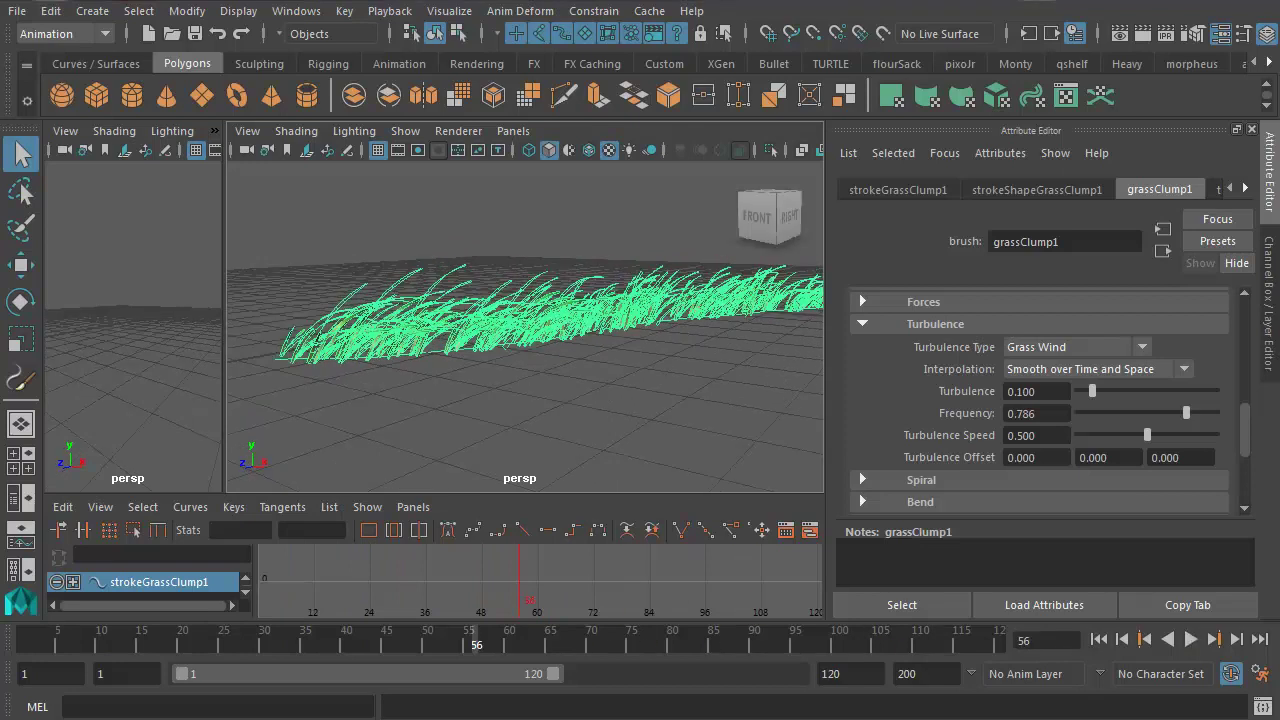
{"action": "left_click", "coordinate": [1191, 639]}
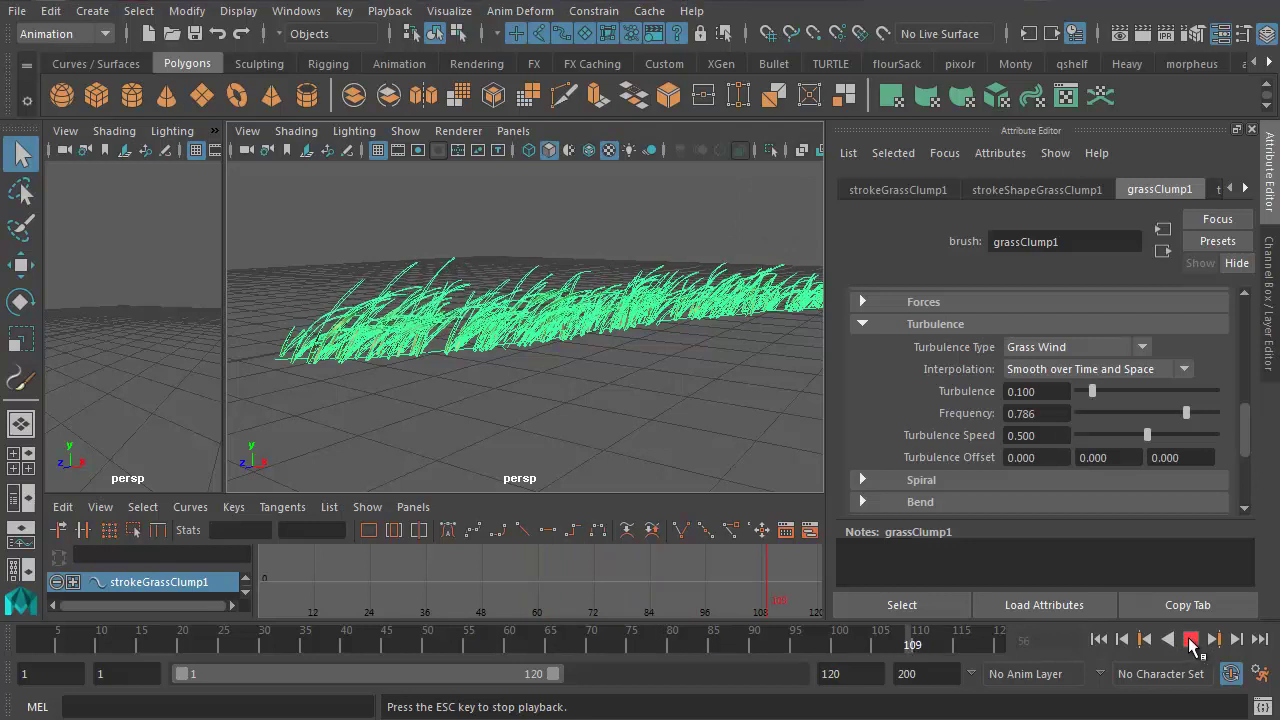
{"action": "left_click", "coordinate": [1191, 640]}
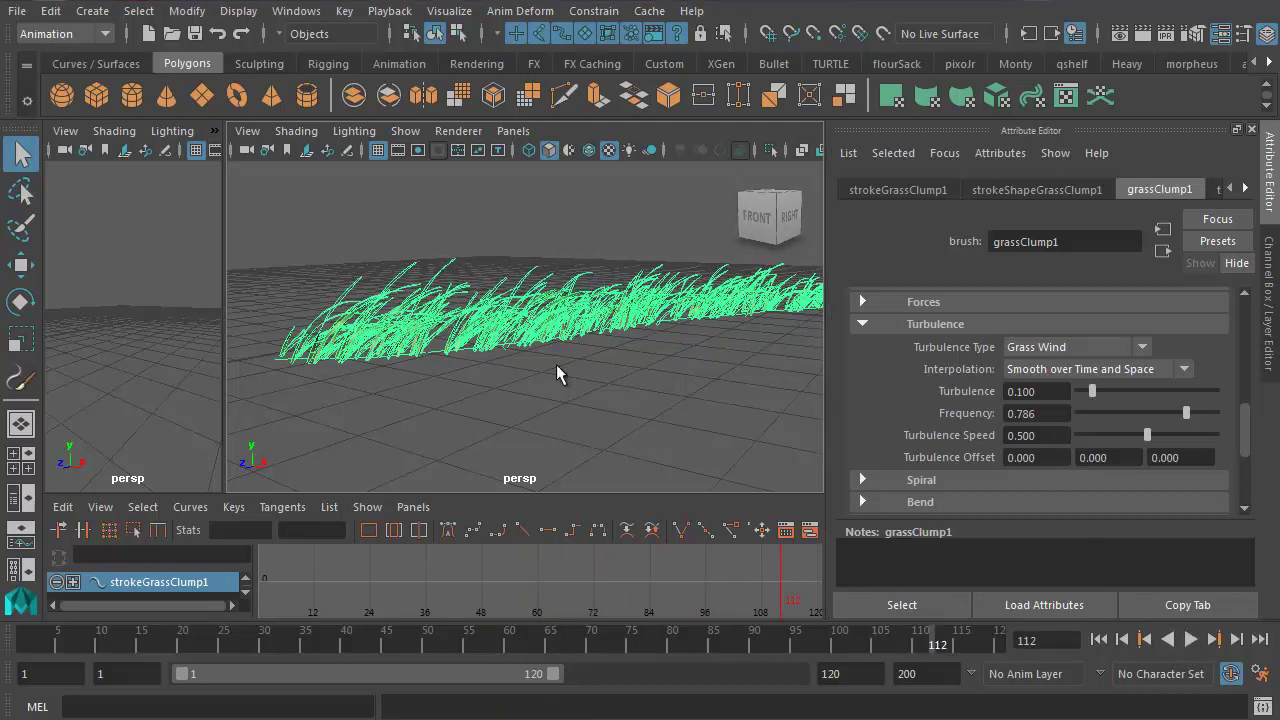
{"action": "mouse_move", "coordinate": [590, 367]}
{"action": "middle_mouse_down", "text": "alt"}
{"action": "mouse_move", "coordinate": [549, 357]}
{"action": "mouse_move", "coordinate": [574, 360]}
{"action": "mouse_move", "coordinate": [546, 380]}
{"action": "mouse_move", "coordinate": [583, 403]}
{"action": "mouse_move", "coordinate": [598, 364]}
{"action": "middle_mouse_up", "text": "alt"}
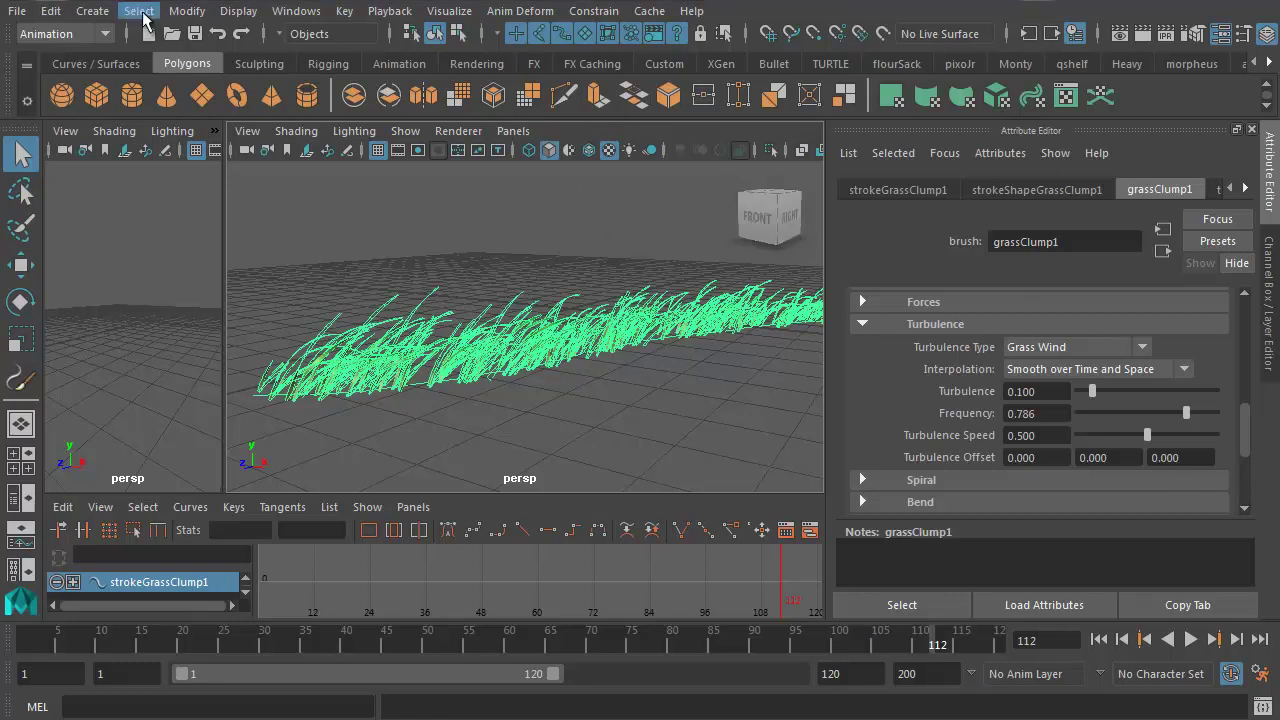
Convert the grass stroke with Modify > Convert > Paint Effects to Polygons
{"action": "left_click", "coordinate": [186, 11]}
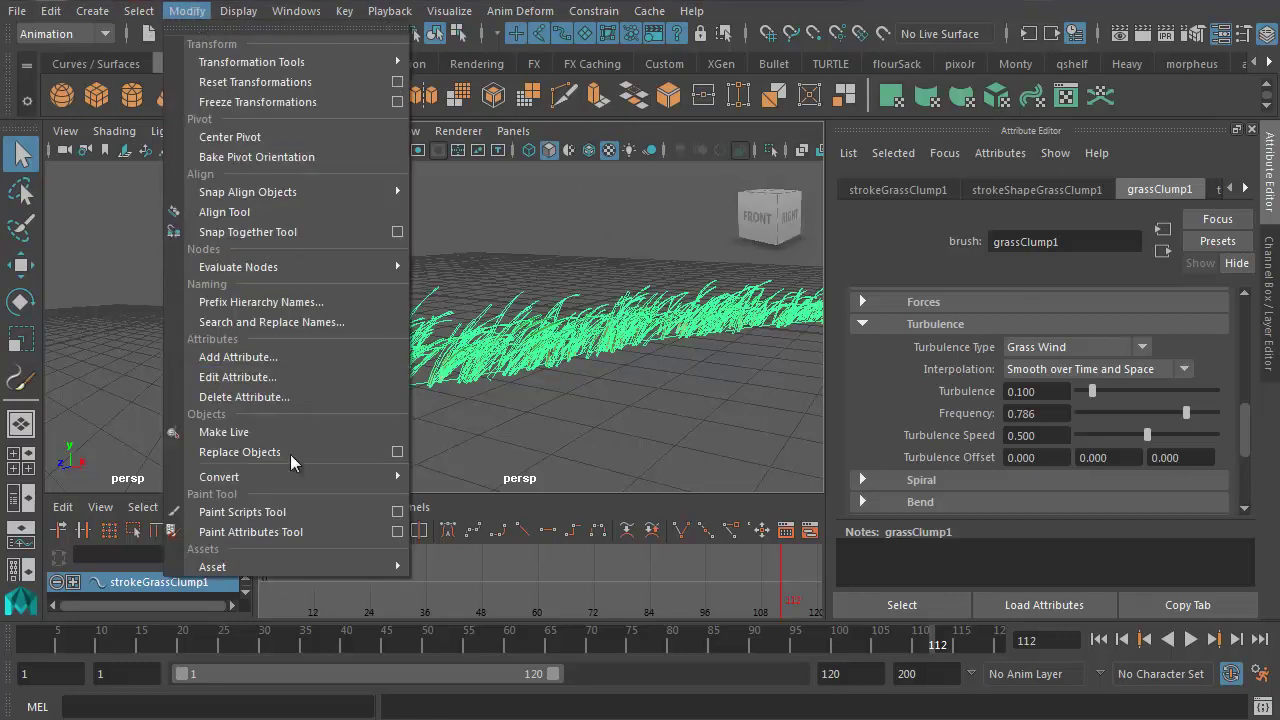
{"action": "mouse_move", "coordinate": [300, 477]}
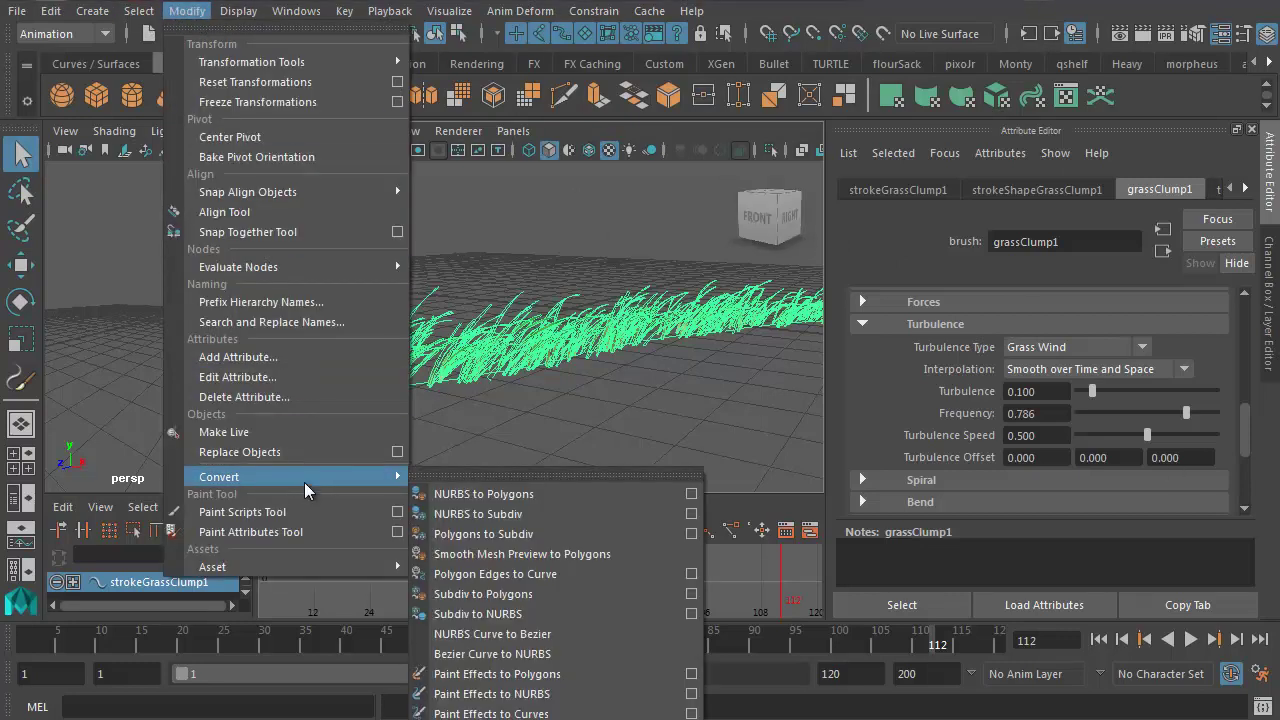
{"action": "left_click", "coordinate": [518, 676]}
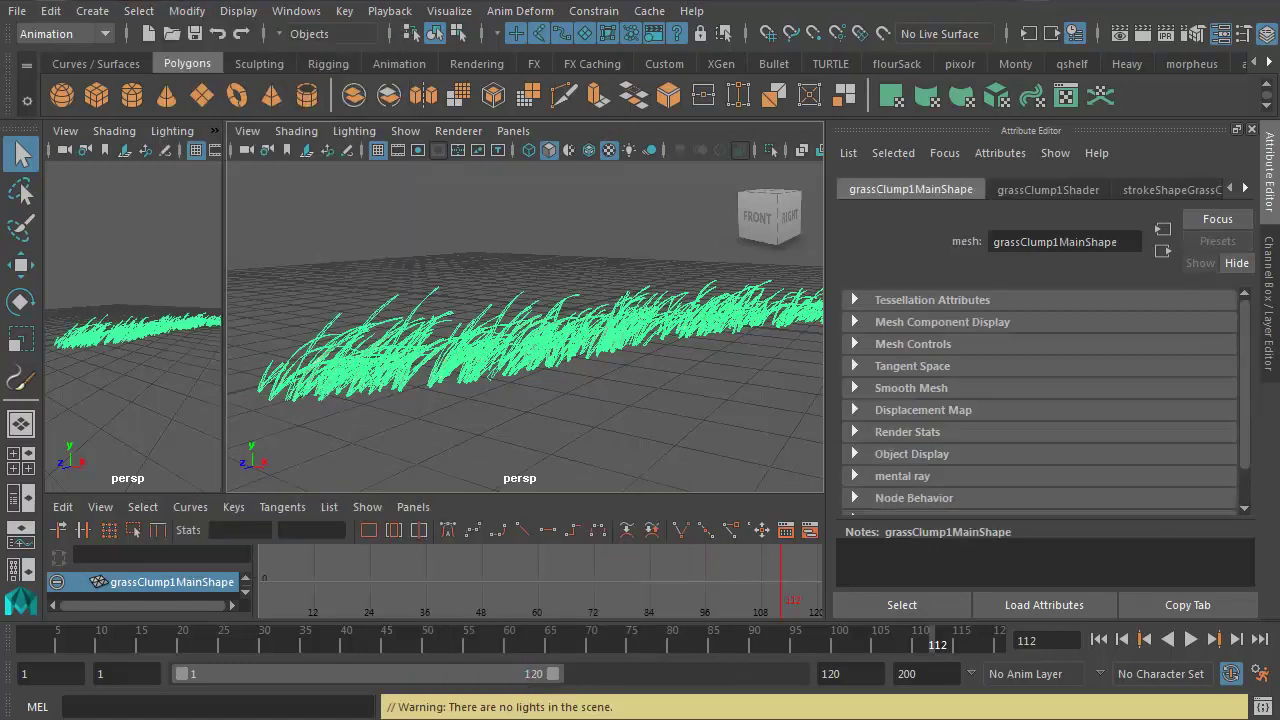
Open the Outliner and expand grassClump1MeshGroup to show grassClump1Main
{"action": "left_click", "coordinate": [305, 18]}
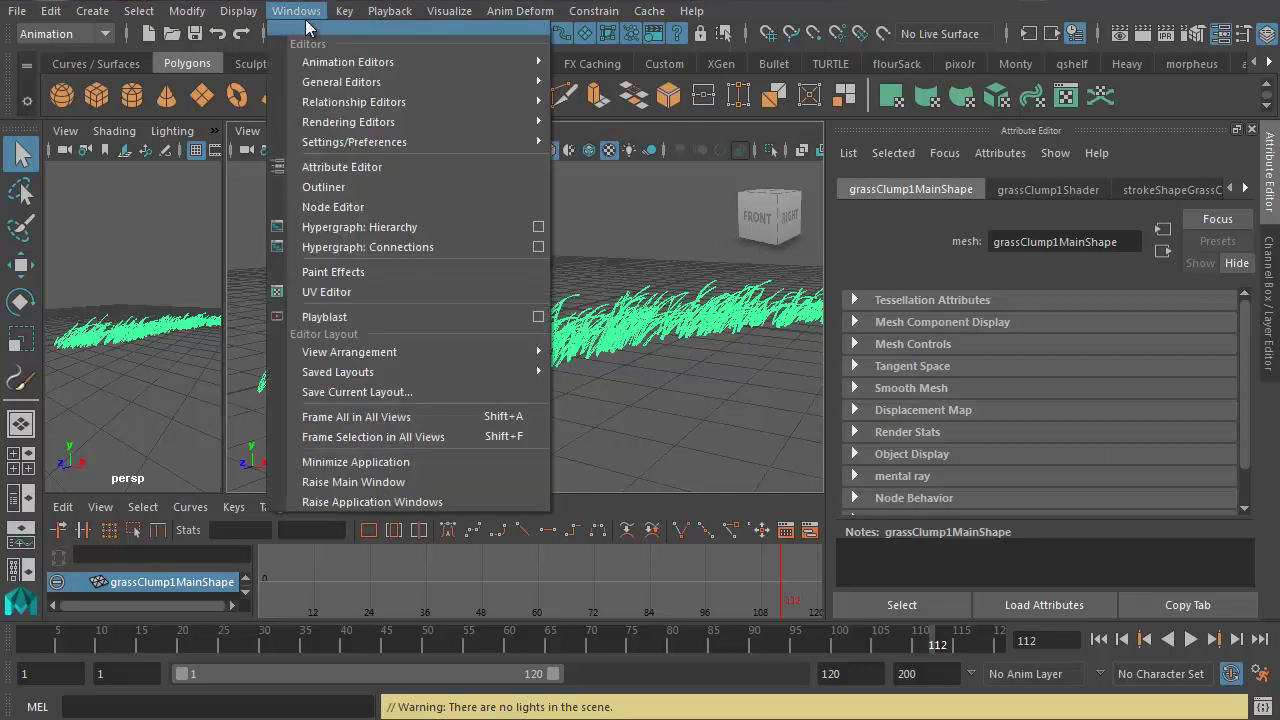
{"action": "left_click", "coordinate": [334, 185]}
{"action": "left_click_drag", "start_coordinate": [831, 56], "coordinate": [657, 48]}
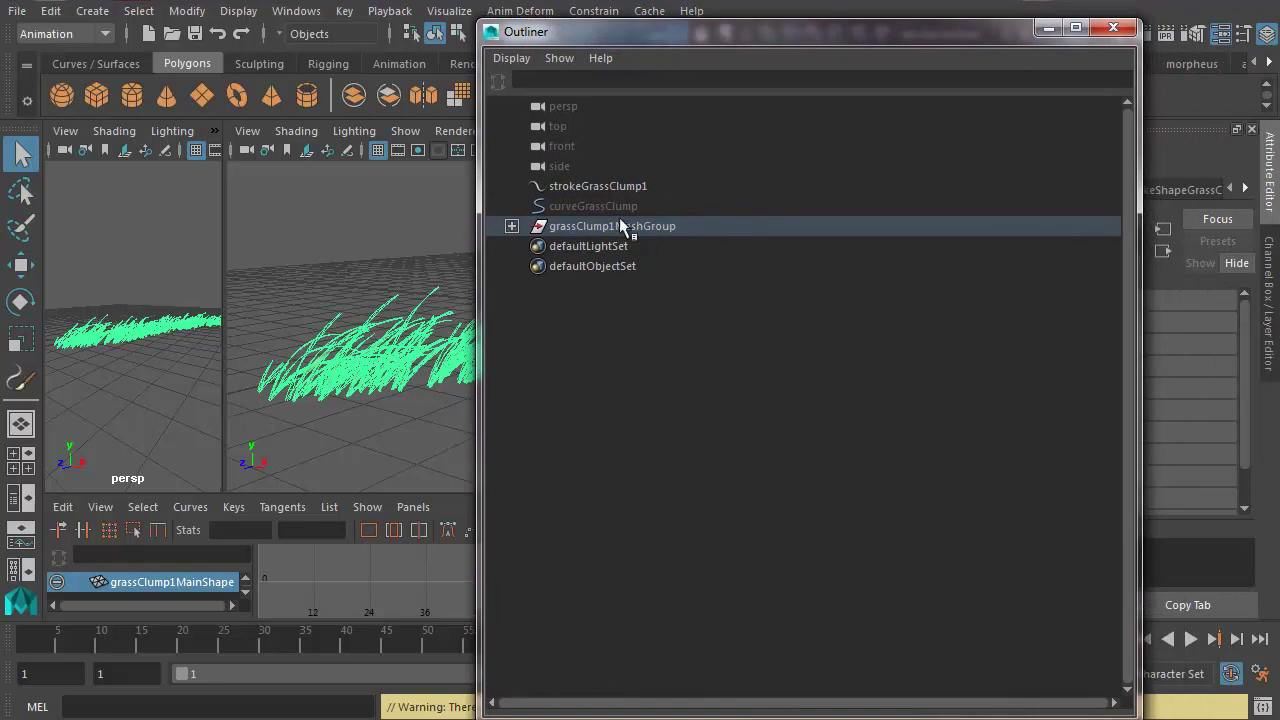
{"action": "left_click", "coordinate": [511, 226]}
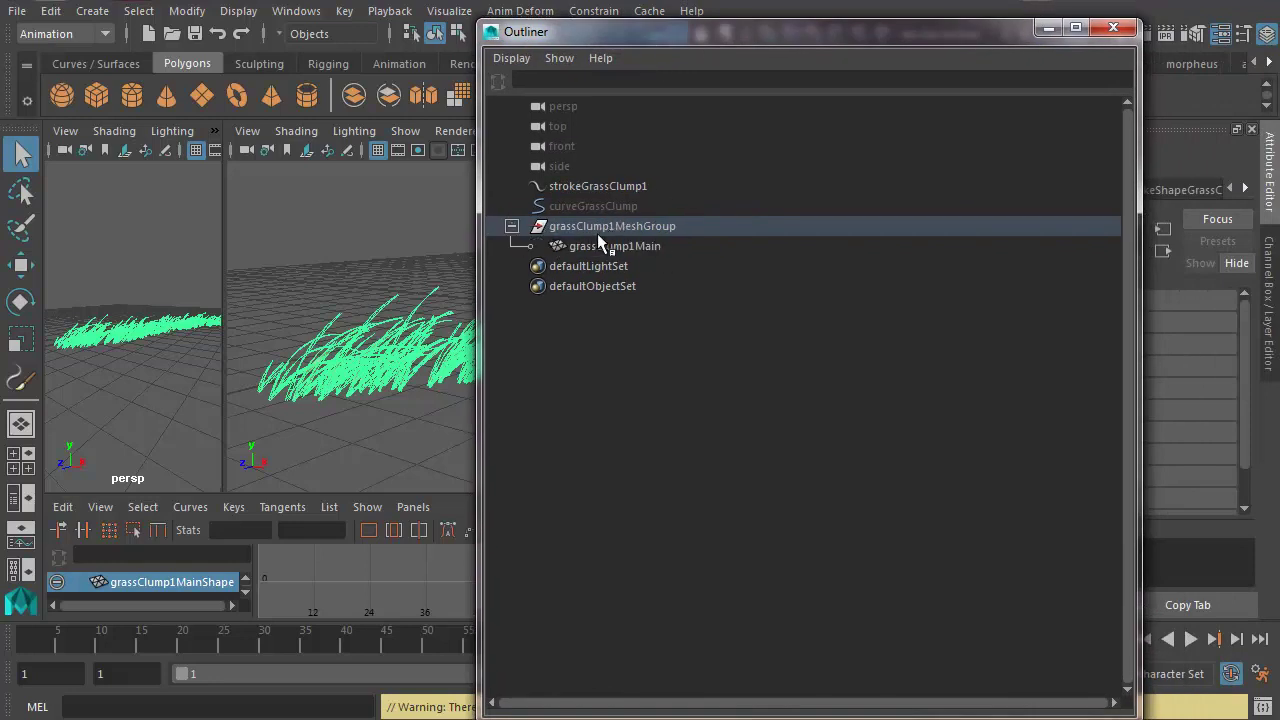
{"action": "left_click", "coordinate": [612, 246]}
{"action": "left_click", "coordinate": [605, 228]}
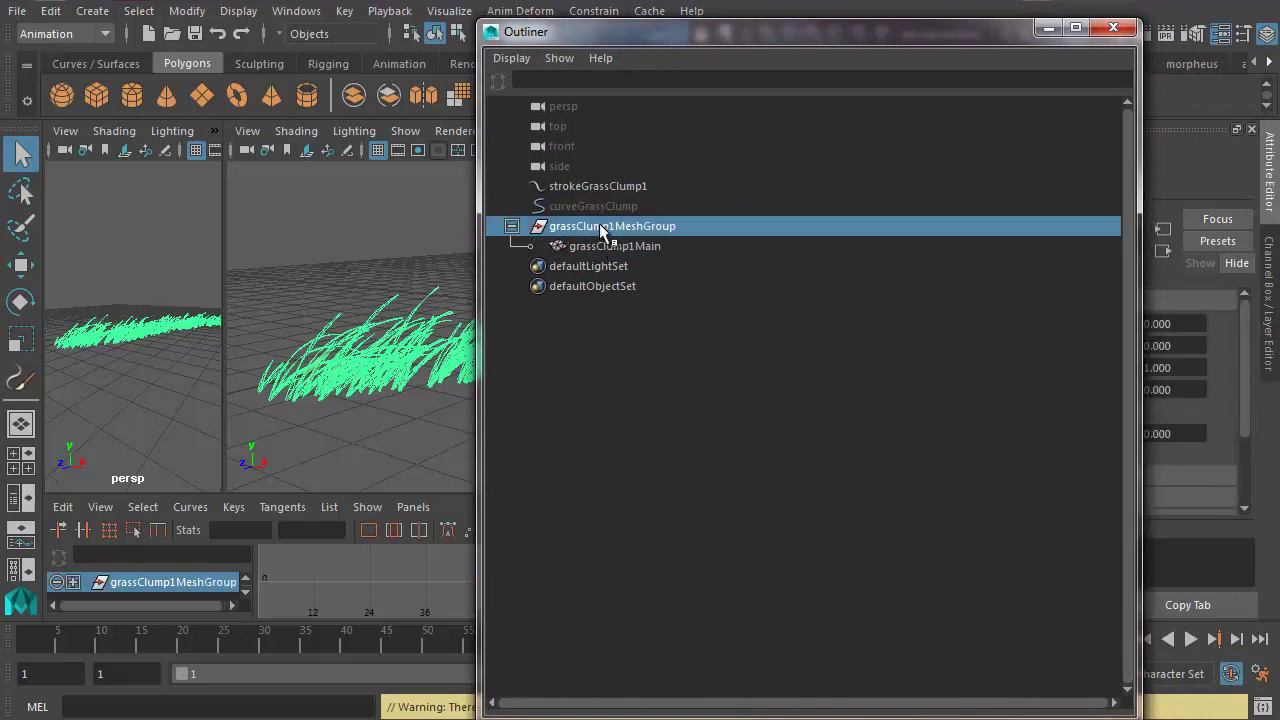
{"action": "left_click", "coordinate": [616, 246]}
{"action": "left_click", "coordinate": [616, 228]}
Move the Outliner aside and play the converted grass animation, pausing at frame 49
{"action": "left_click_drag", "start_coordinate": [688, 39], "coordinate": [850, 20]}
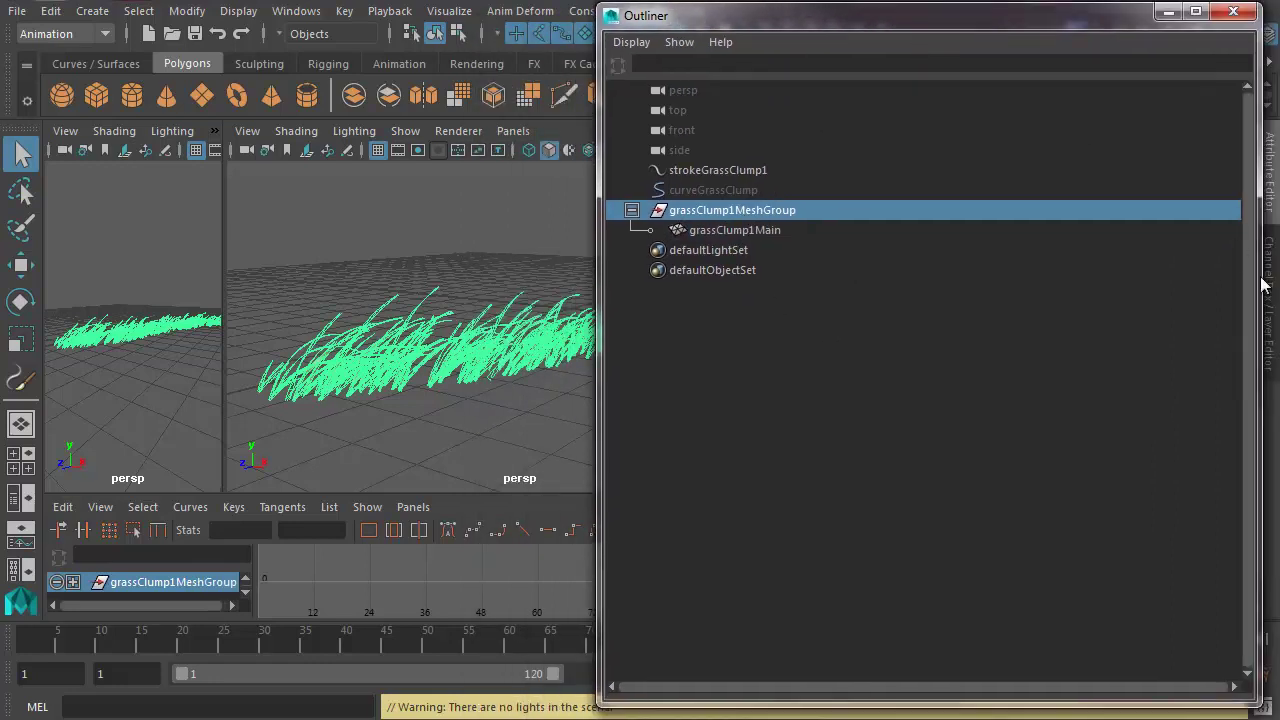
{"action": "left_click_drag", "start_coordinate": [1243, 278], "coordinate": [915, 278]}
{"action": "left_click_drag", "start_coordinate": [766, 18], "coordinate": [947, 18]}
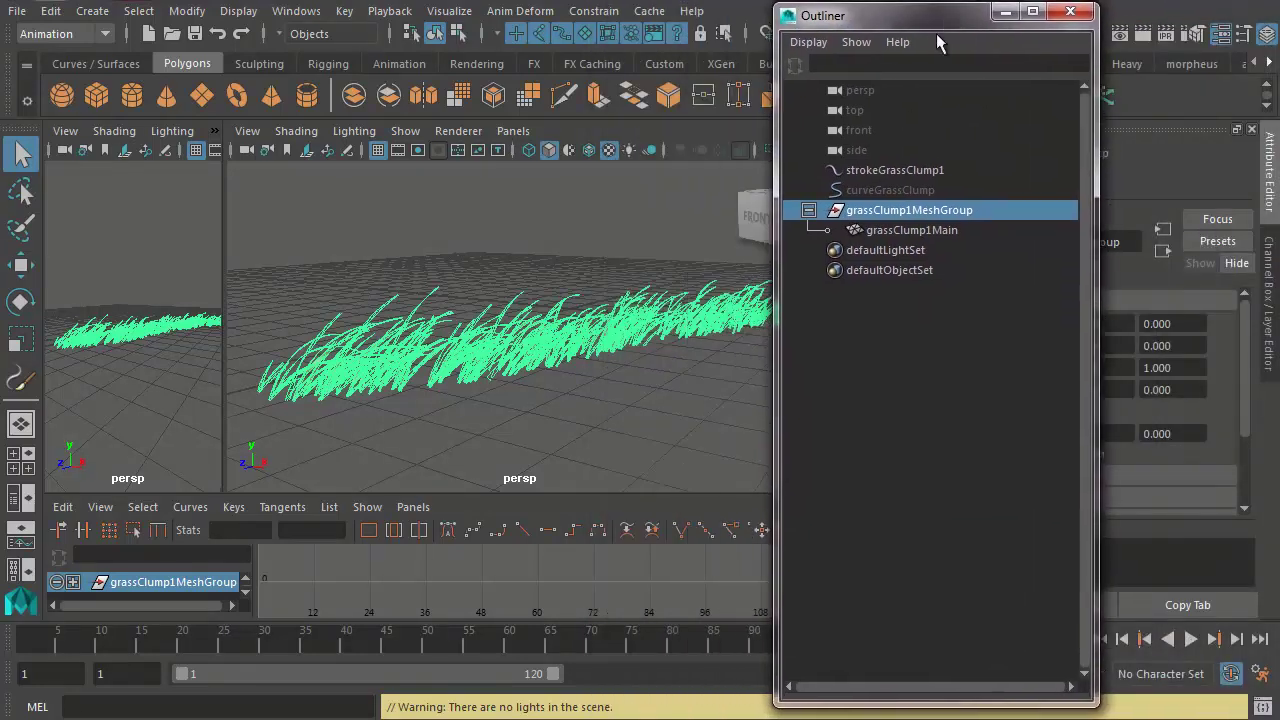
{"action": "left_click", "coordinate": [1190, 638]}
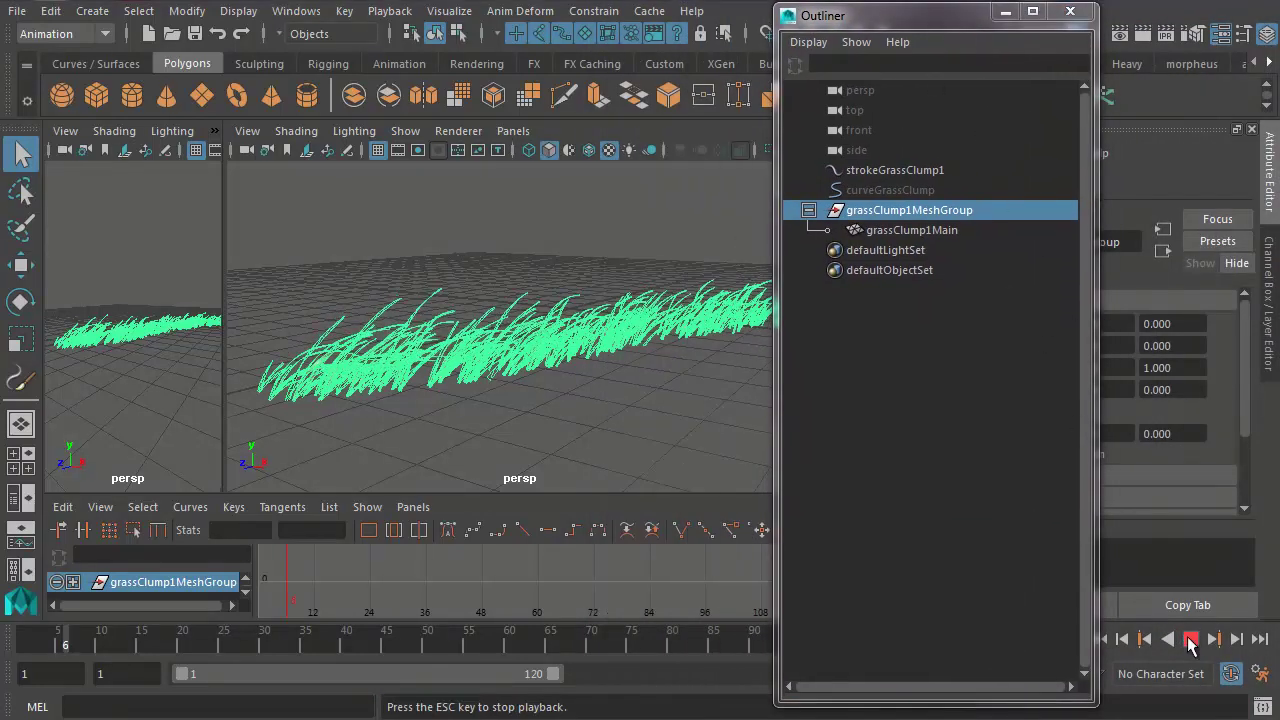
{"action": "left_click", "coordinate": [1191, 640]}
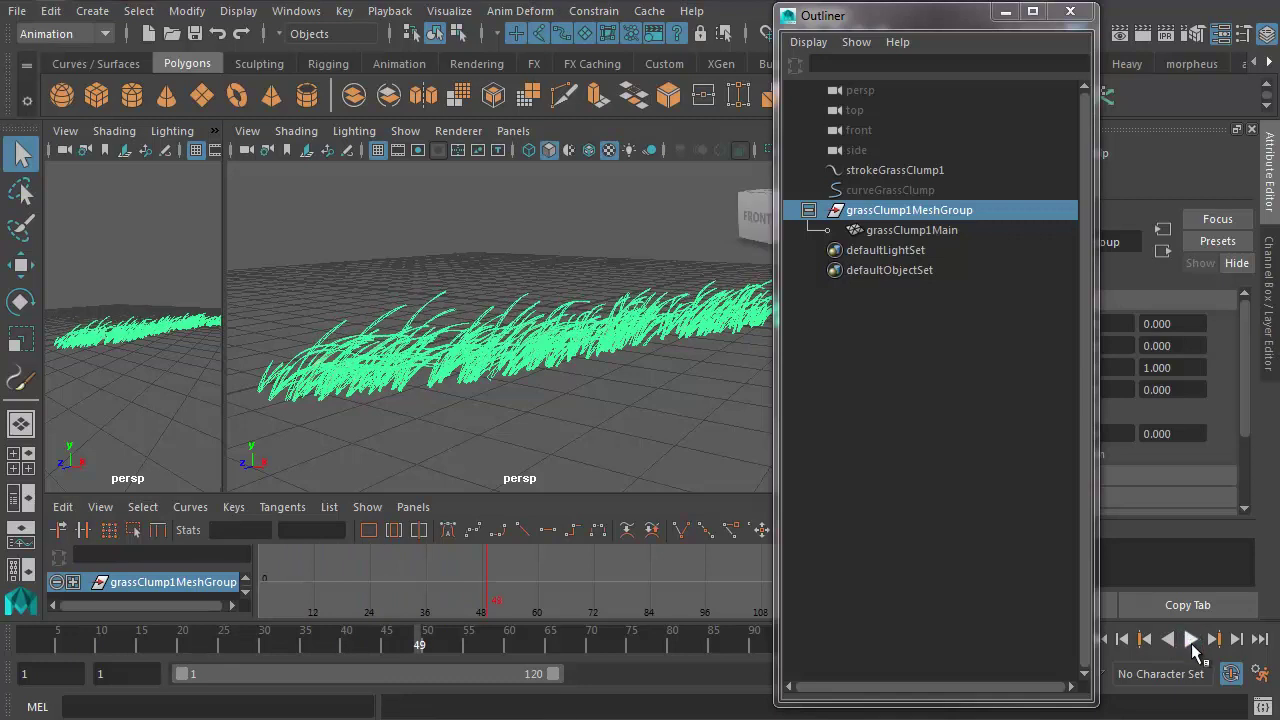
{"action": "left_click_drag", "start_coordinate": [898, 170], "coordinate": [897, 186]}
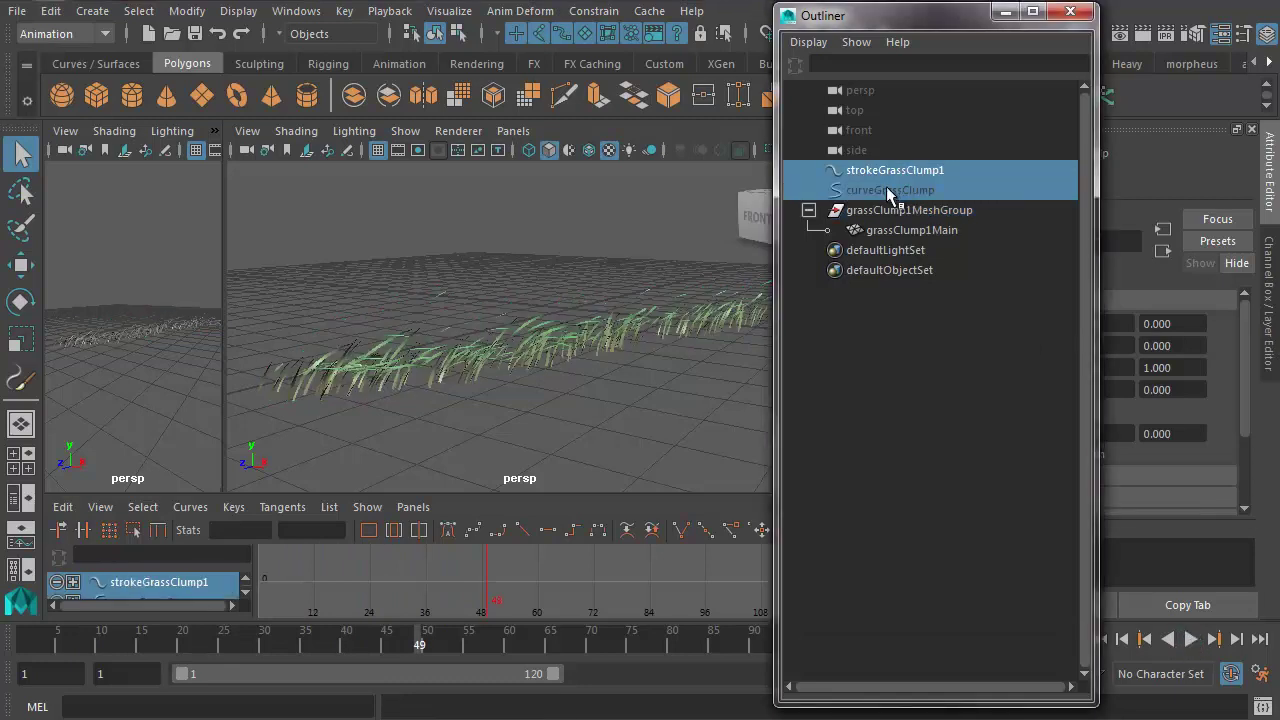
{"action": "key", "text": "Delete"}
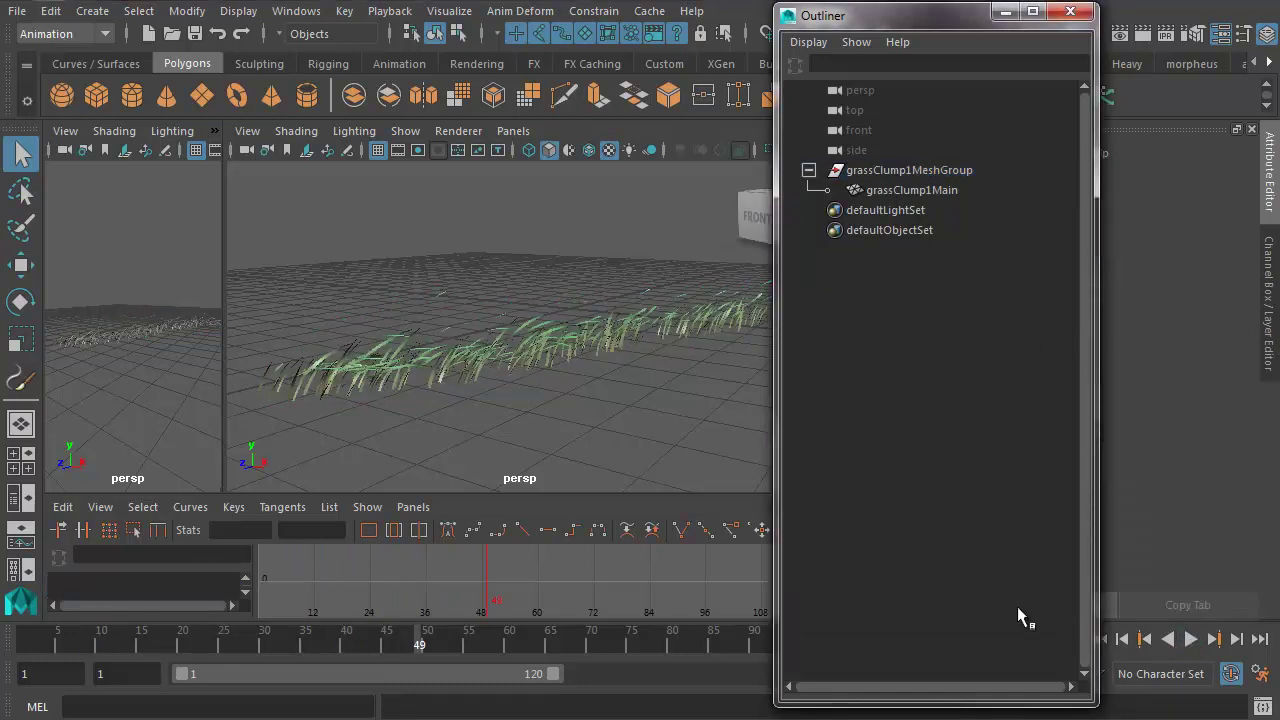
{"action": "left_click", "coordinate": [1190, 641]}
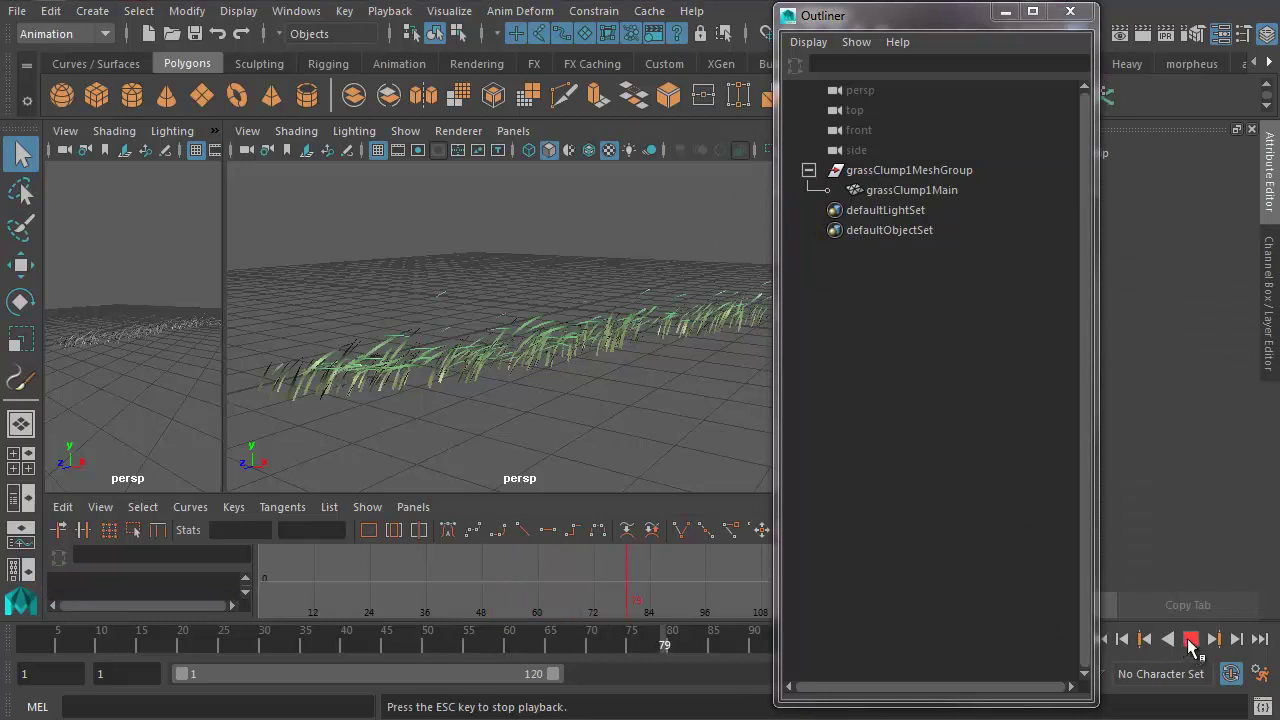
{"action": "left_click", "coordinate": [1191, 640]}
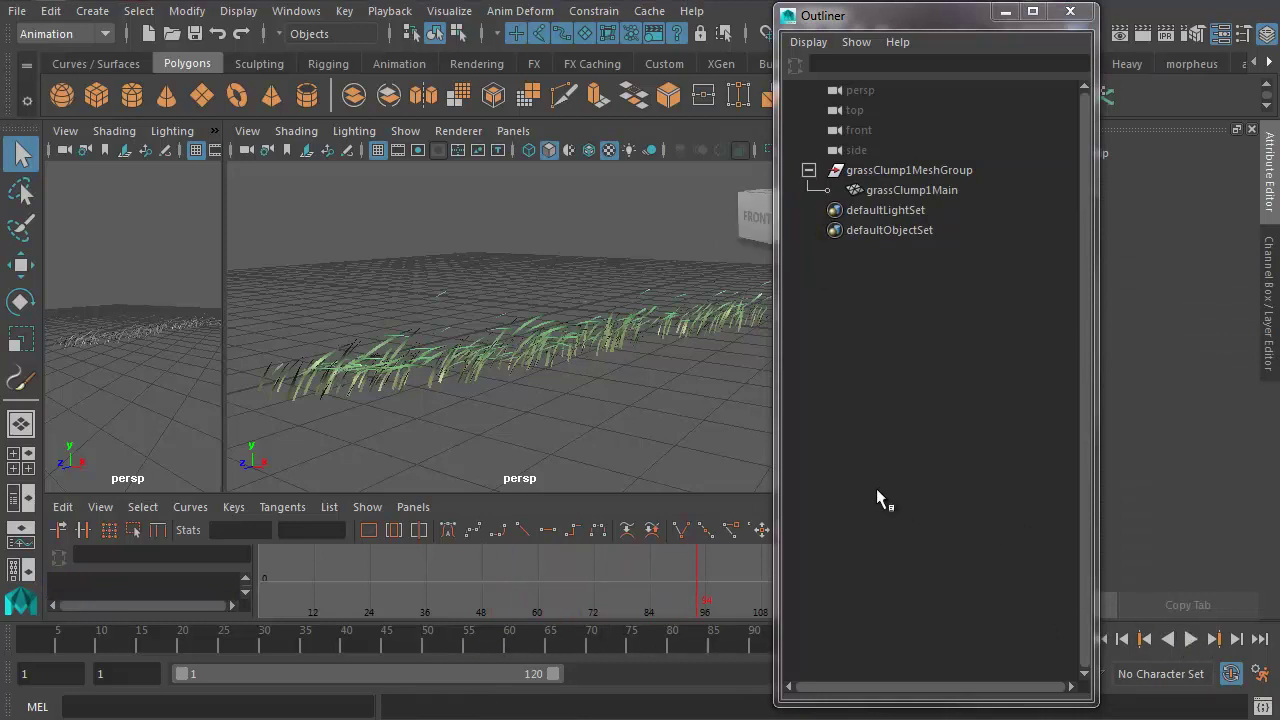
{"action": "key", "text": "ctrl+z"}
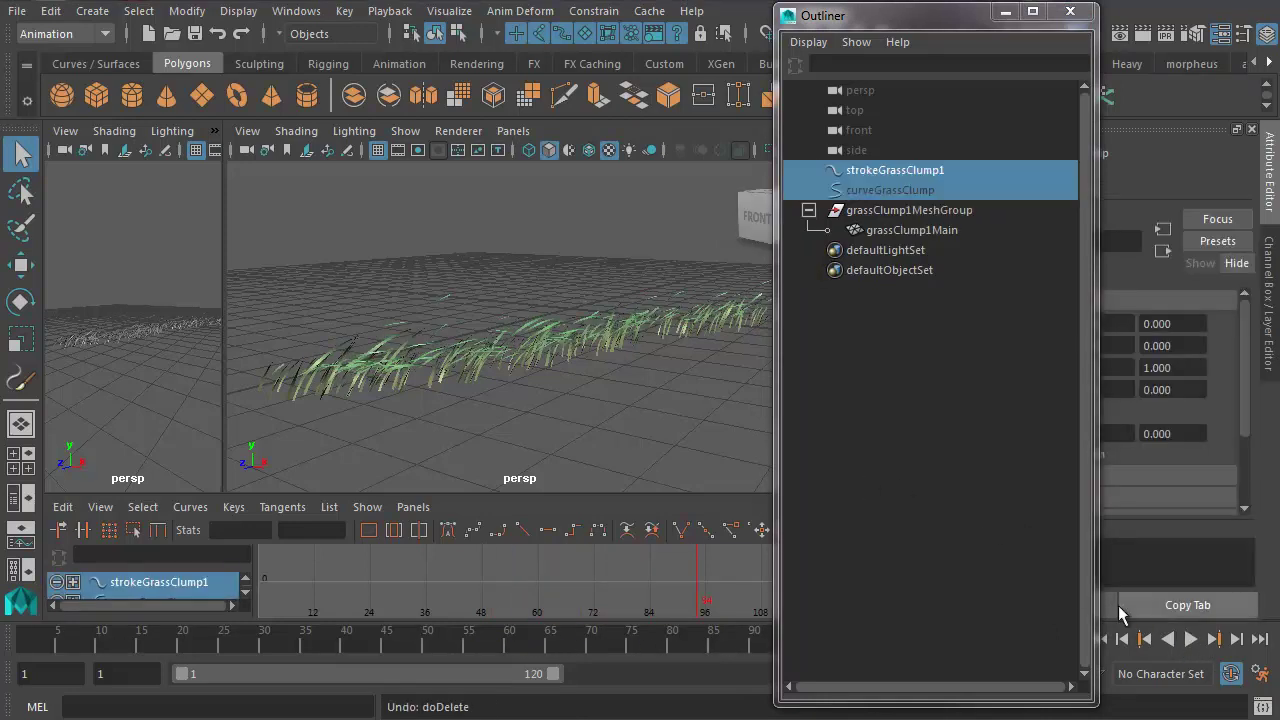
{"action": "left_click", "coordinate": [1190, 640]}
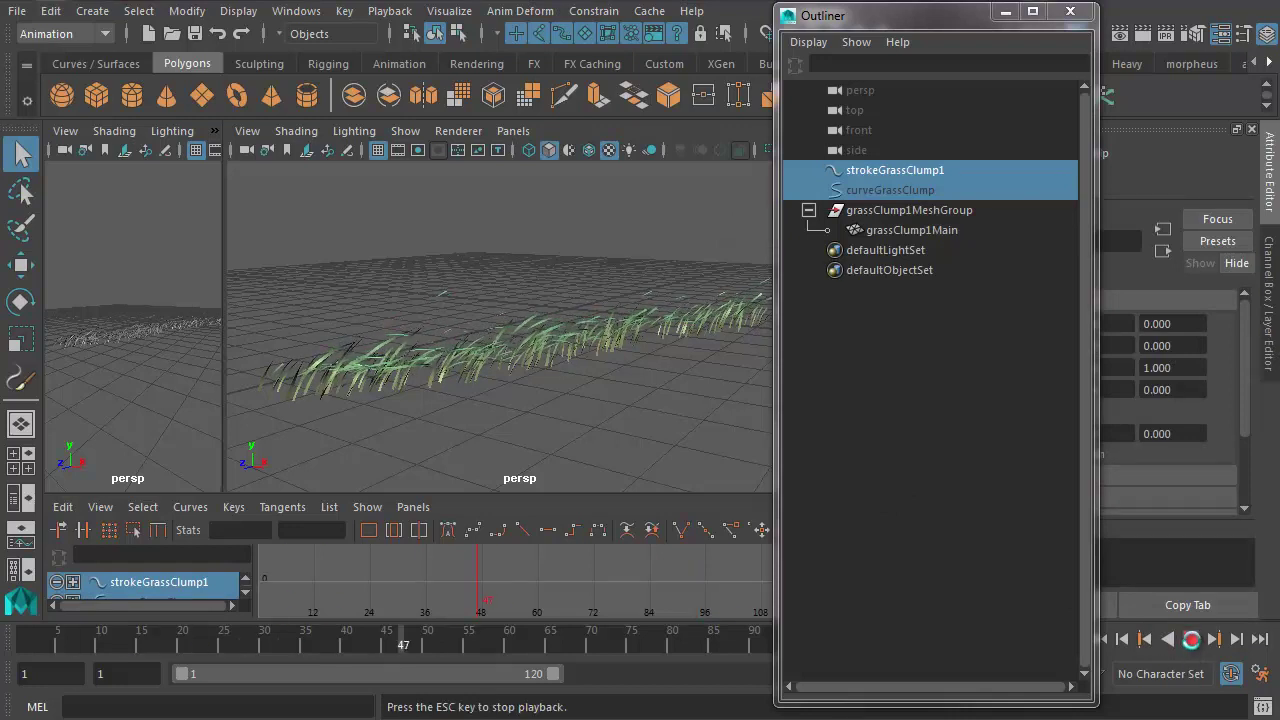
{"action": "left_click", "coordinate": [1190, 640]}
{"action": "left_click_drag", "start_coordinate": [929, 18], "coordinate": [953, 22]}
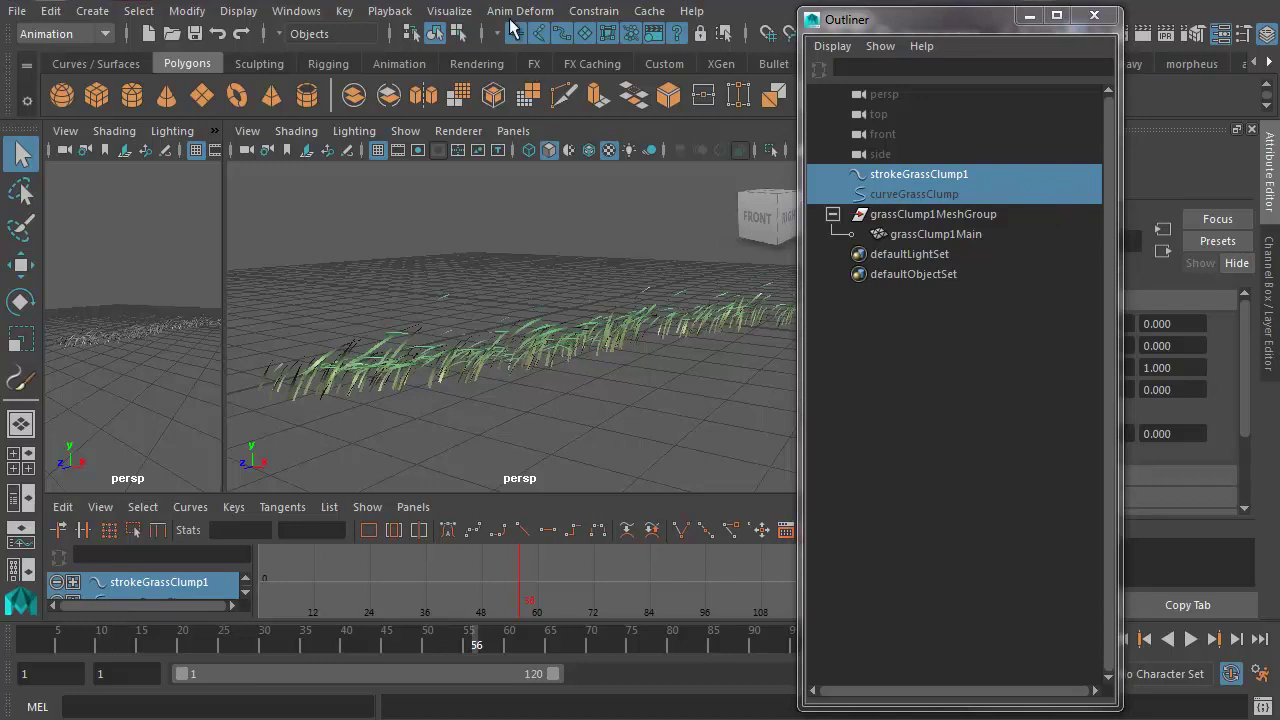
Select grassClump1MeshGroup and open the Export Selection to Alembic option box under Cache > Alembic Cache
{"action": "left_click", "coordinate": [650, 18]}
{"action": "mouse_move", "coordinate": [672, 47]}
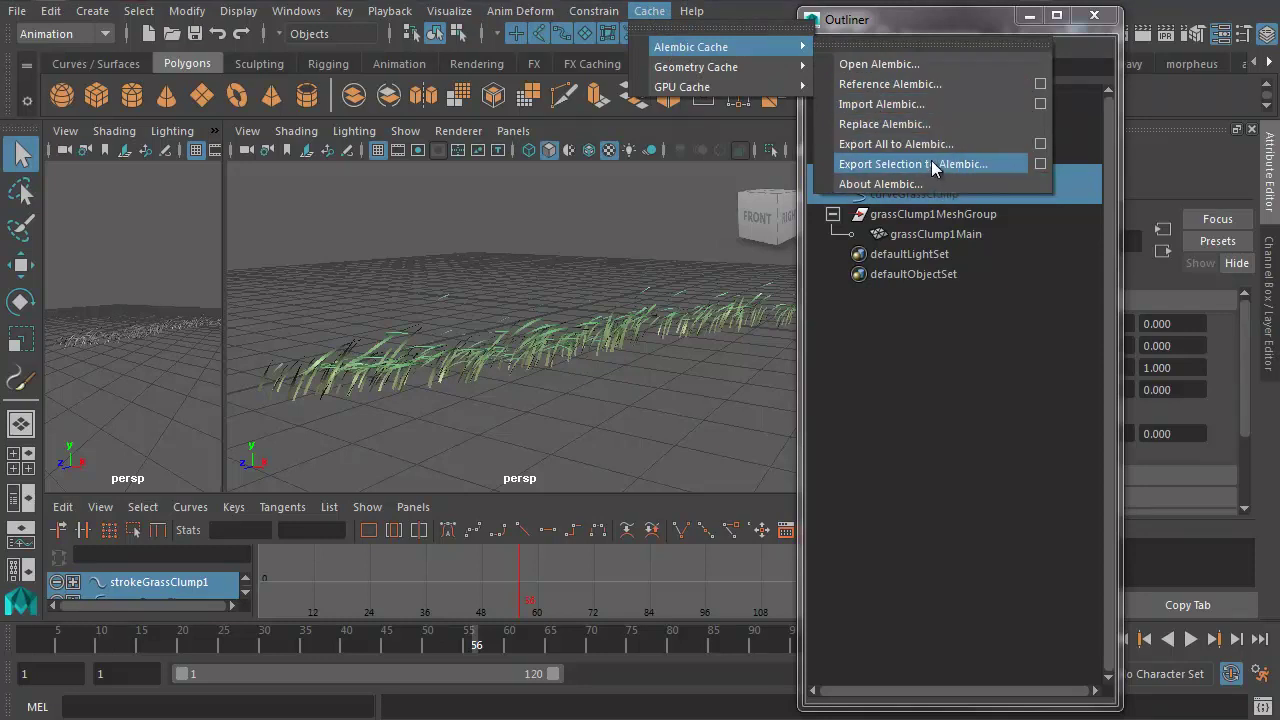
{"action": "left_click", "coordinate": [868, 103]}
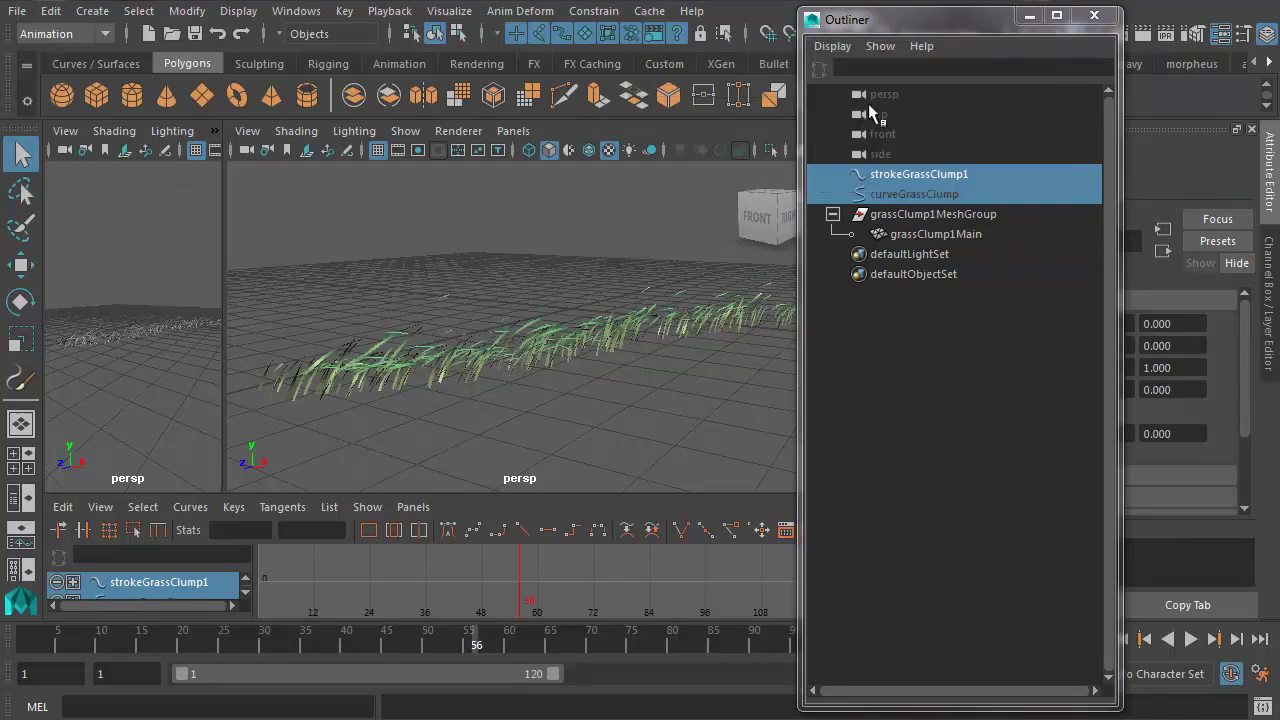
{"action": "left_click", "coordinate": [900, 216]}
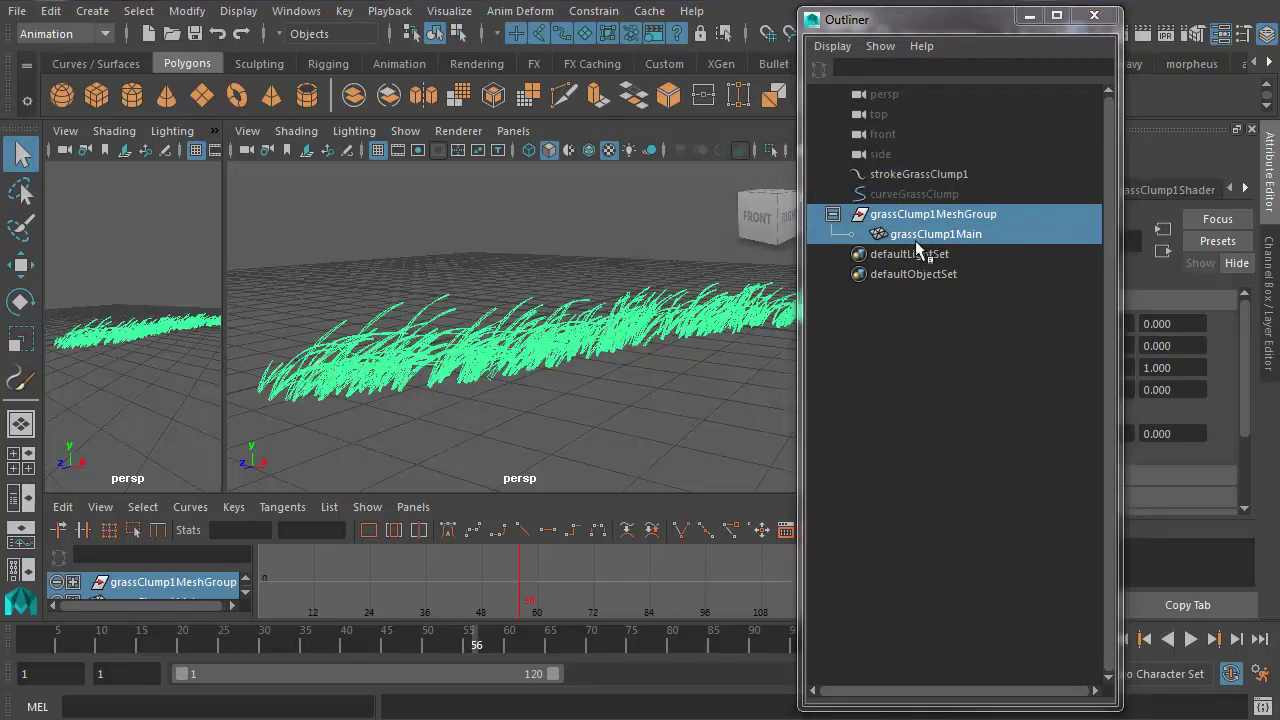
{"action": "left_click", "coordinate": [650, 12]}
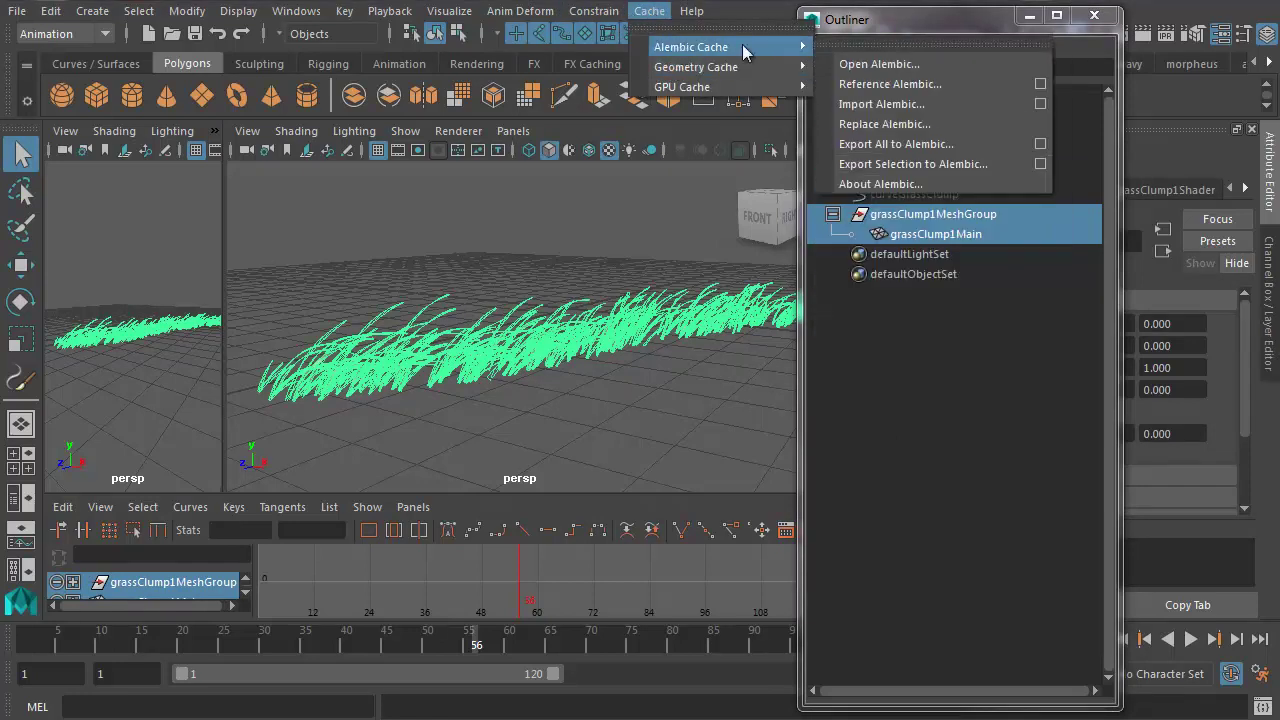
{"action": "left_click", "coordinate": [1040, 164]}
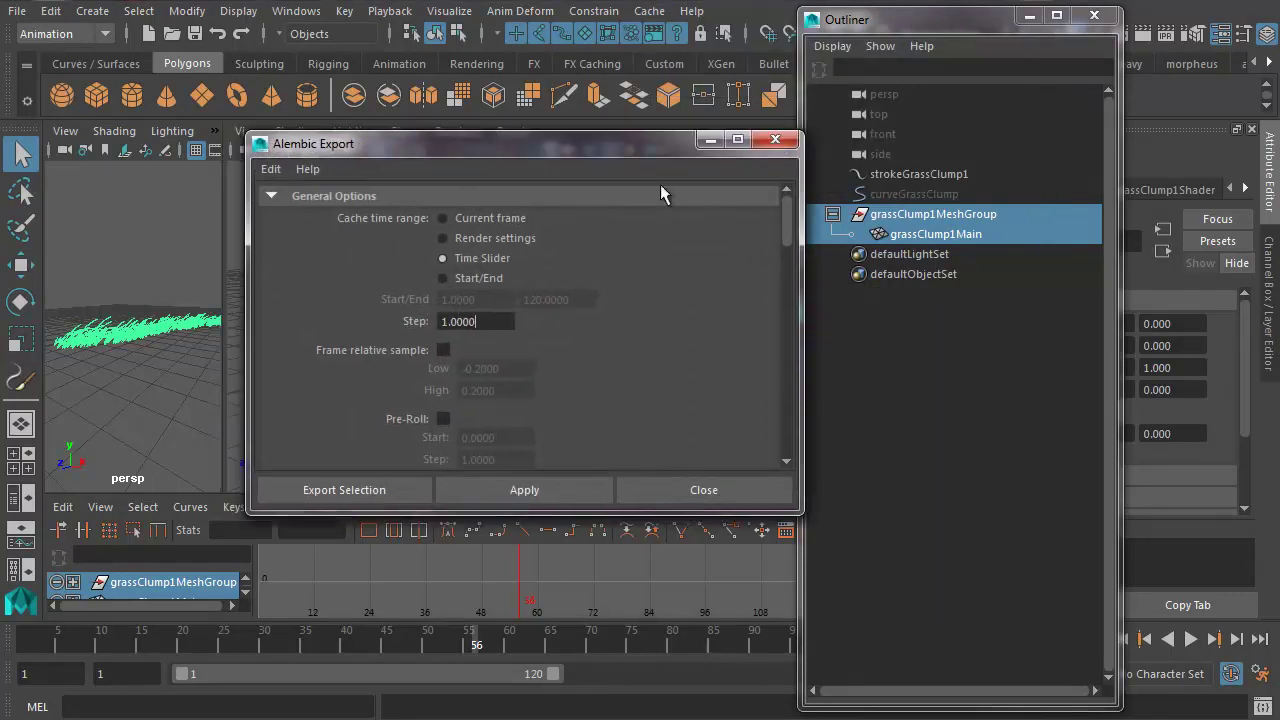
Enlarge the Alembic Export window, then open the Export Selection file browser at cache\alembic
{"action": "left_click_drag", "start_coordinate": [800, 512], "coordinate": [1064, 647]}
{"action": "left_click_drag", "start_coordinate": [752, 138], "coordinate": [726, 50]}
{"action": "left_click_drag", "start_coordinate": [687, 561], "coordinate": [693, 663]}
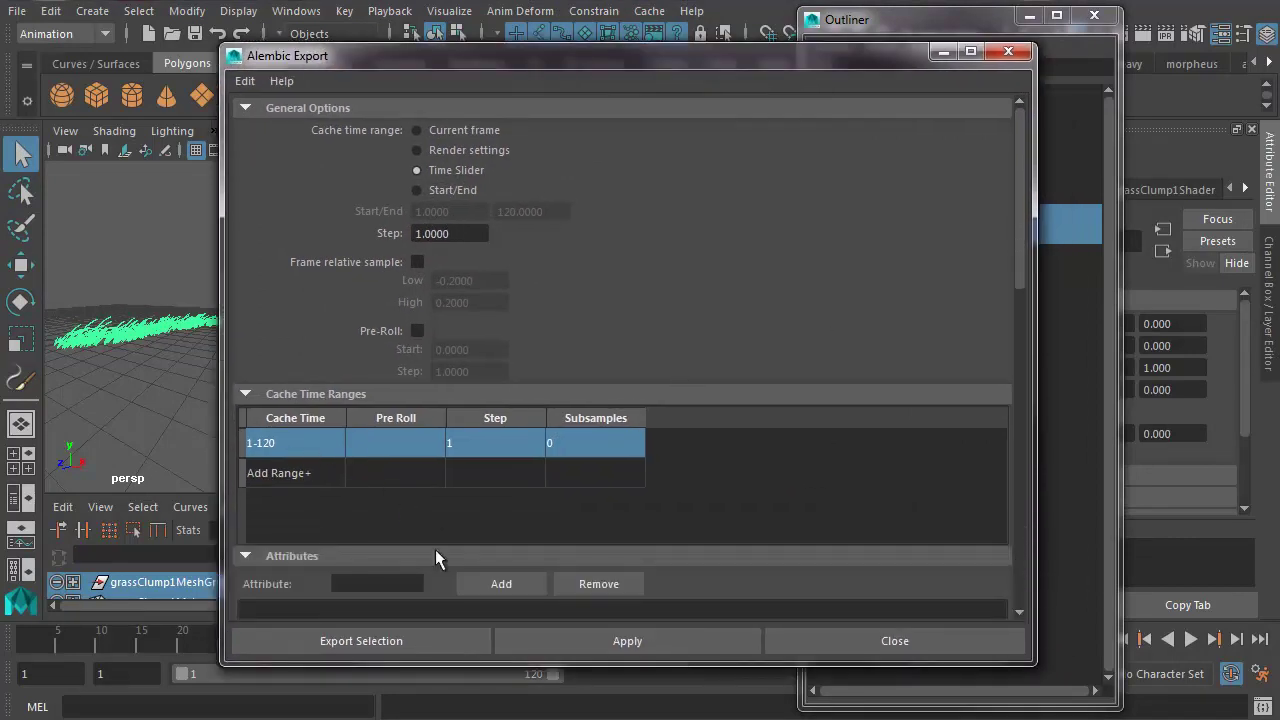
{"action": "left_click", "coordinate": [396, 642]}
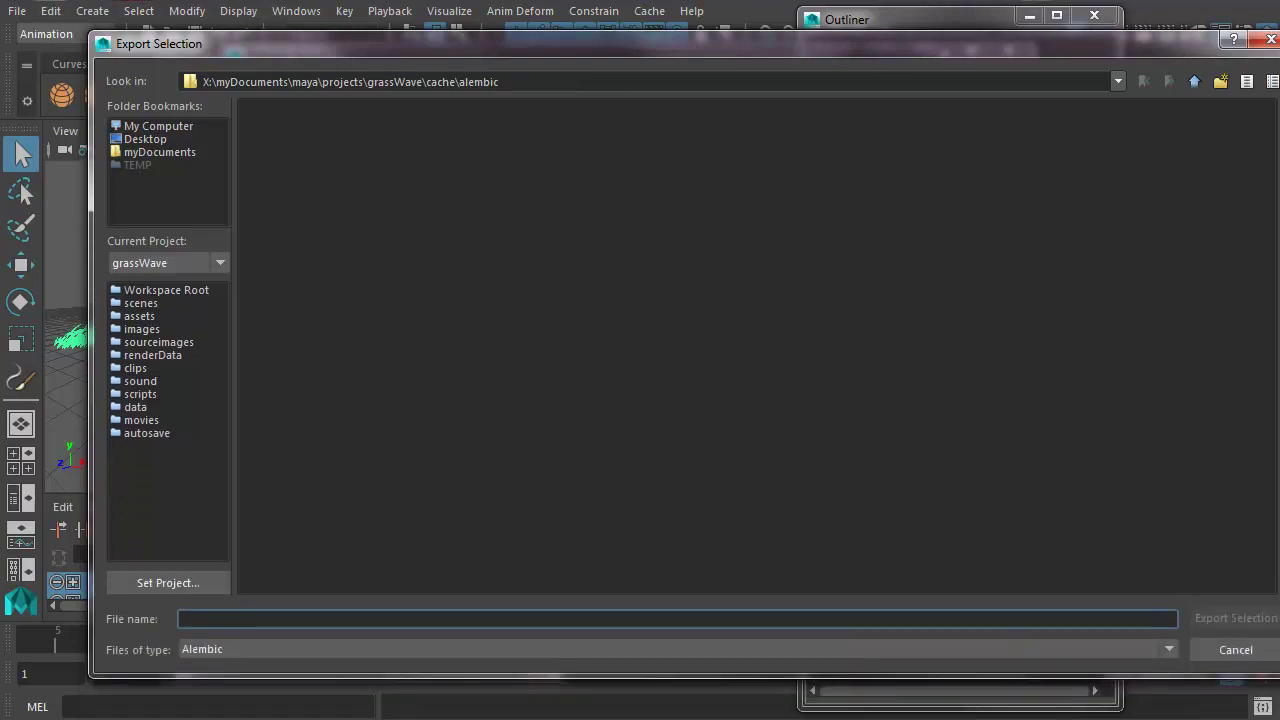
Export the grass cache as grassGeoCache, then check it in the cache\alembic folder
{"action": "left_click", "coordinate": [243, 620]}
{"action": "type", "text": "gra"}
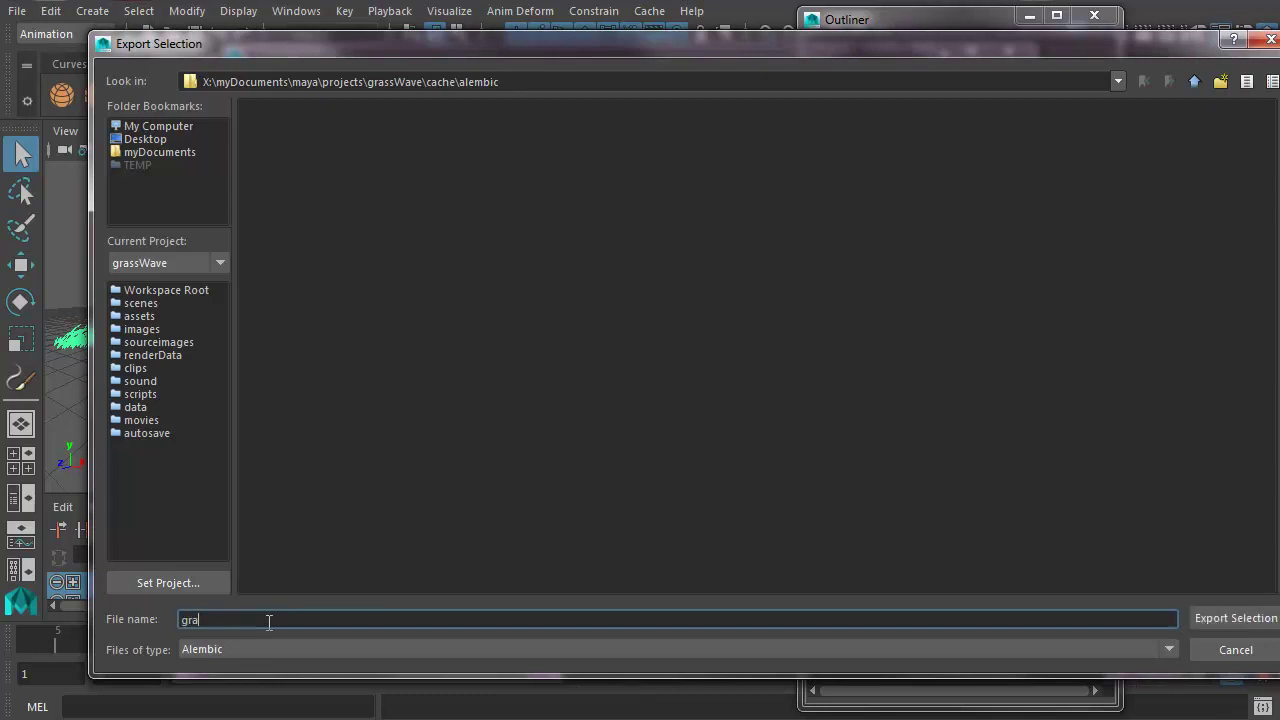
{"action": "type", "text": "ssGeoCache"}
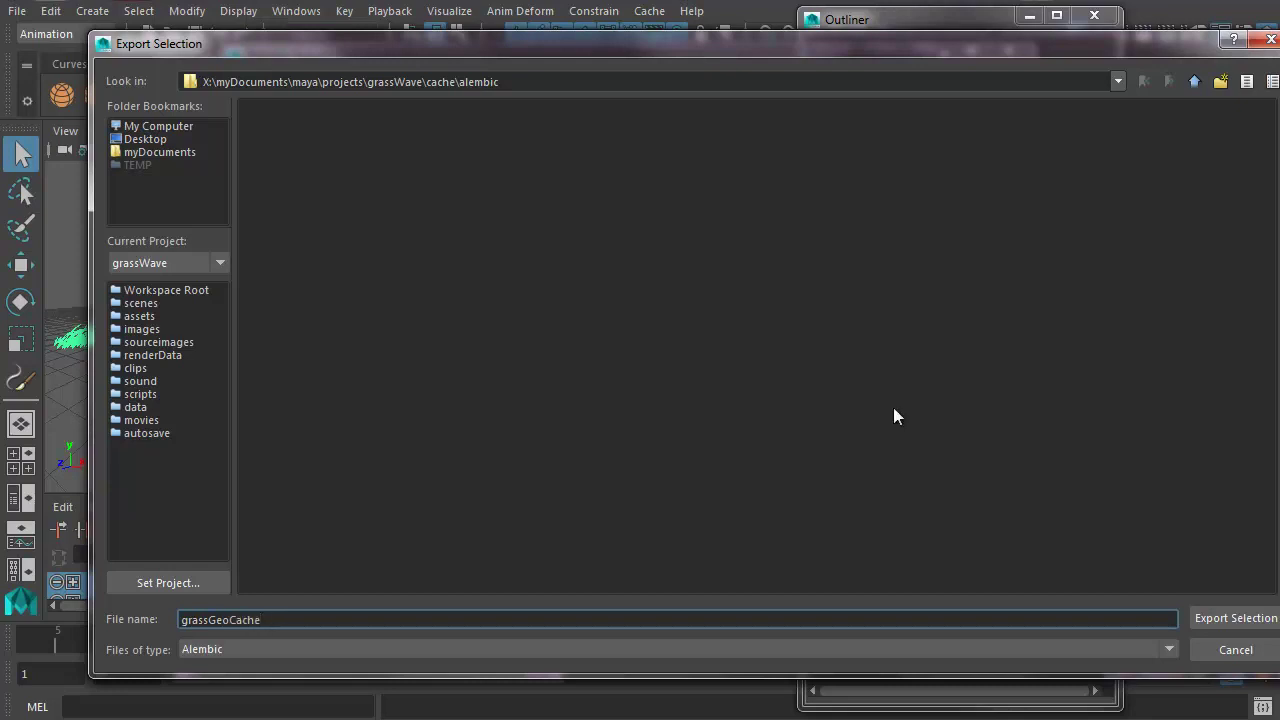
{"action": "left_click", "coordinate": [1221, 622]}
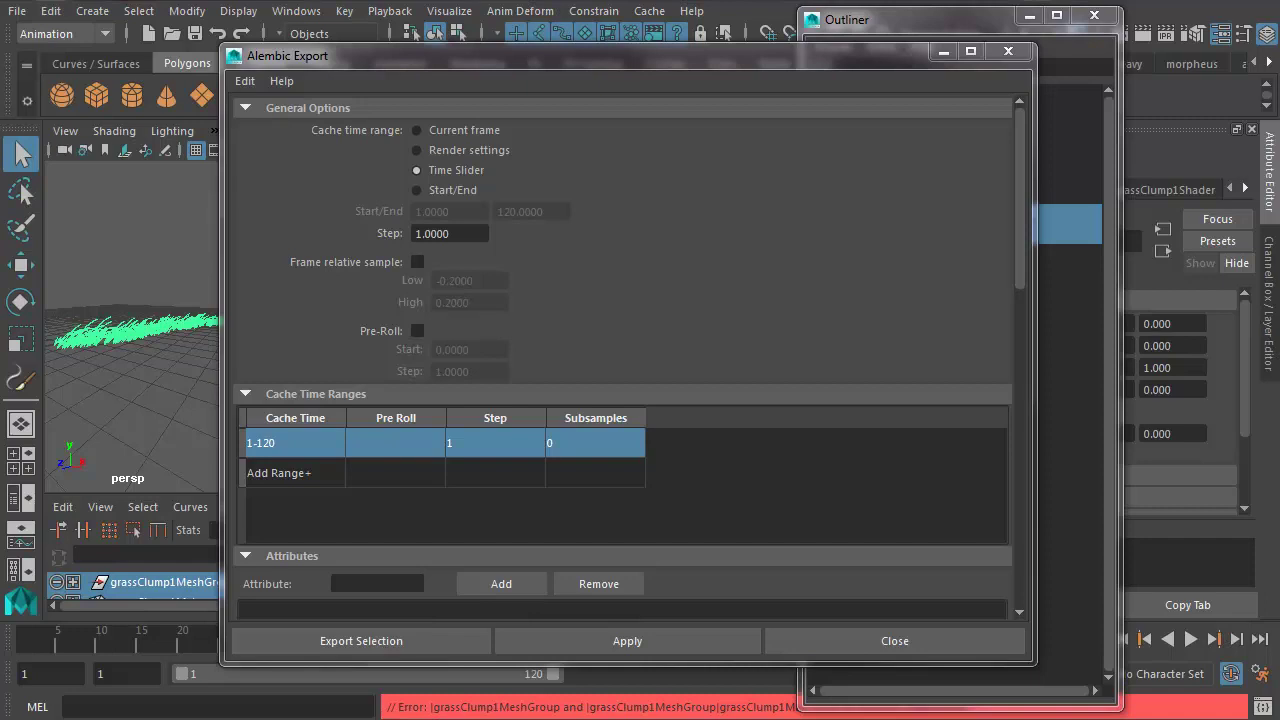
{"action": "key", "text": "alt+Tab"}
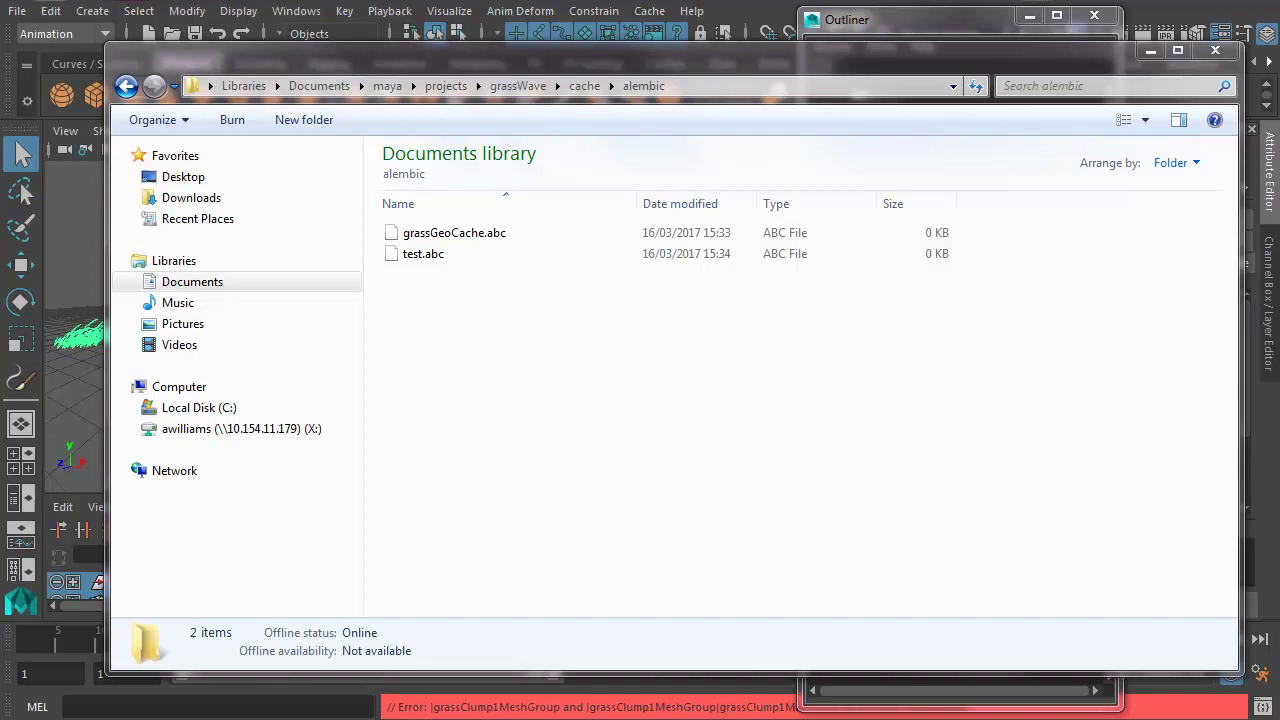
Import grassGeoCache.abc from the grassWave project's cache > alembic folder
{"action": "left_click", "coordinate": [18, 11]}
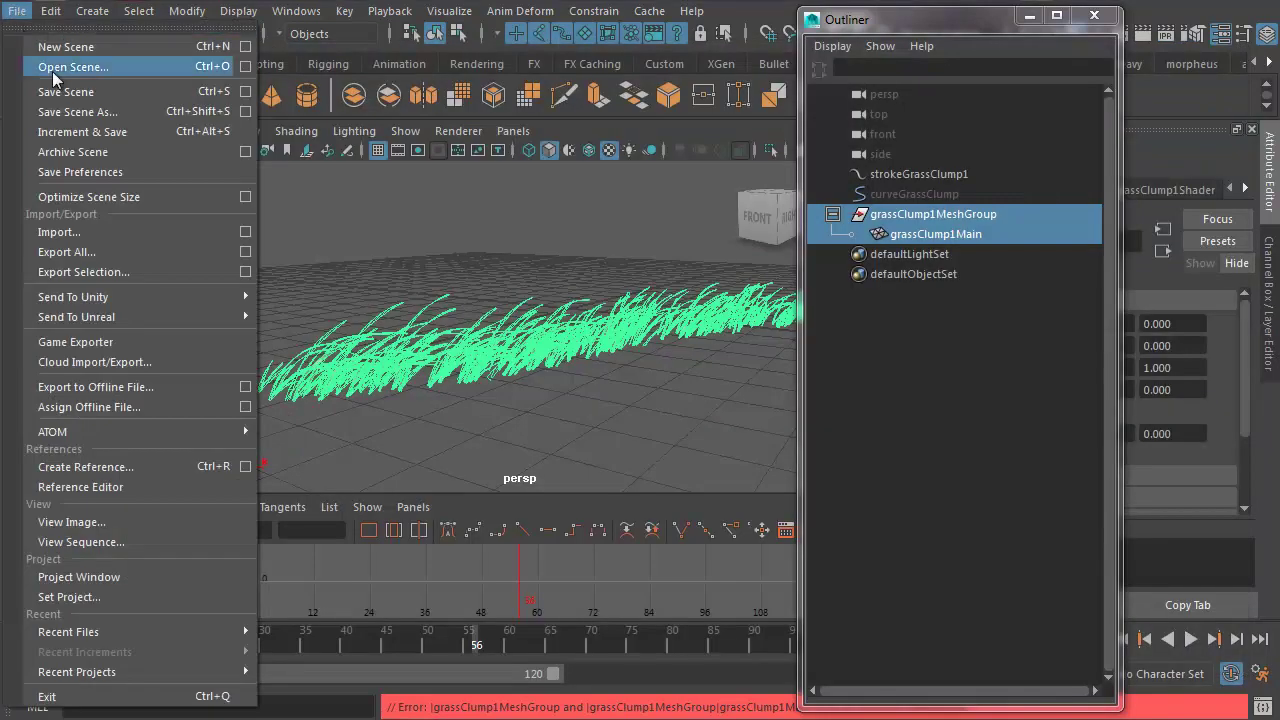
{"action": "left_click", "coordinate": [86, 232]}
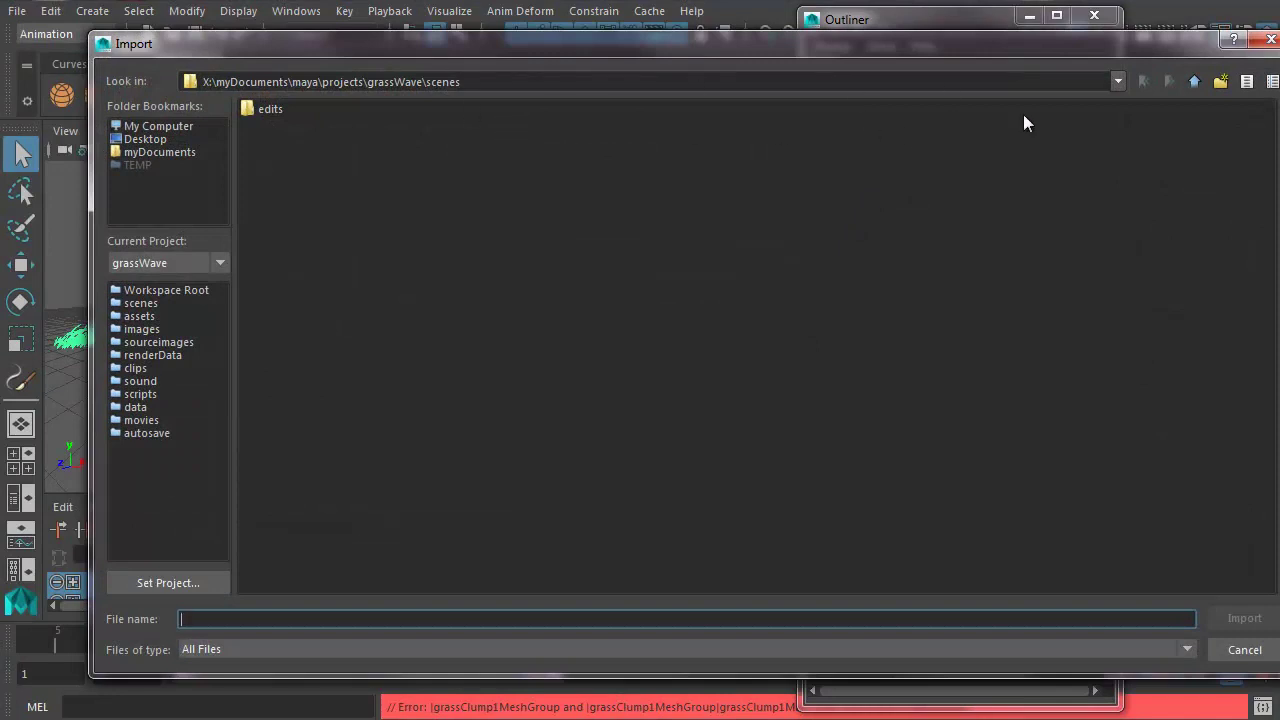
{"action": "left_click", "coordinate": [1191, 84]}
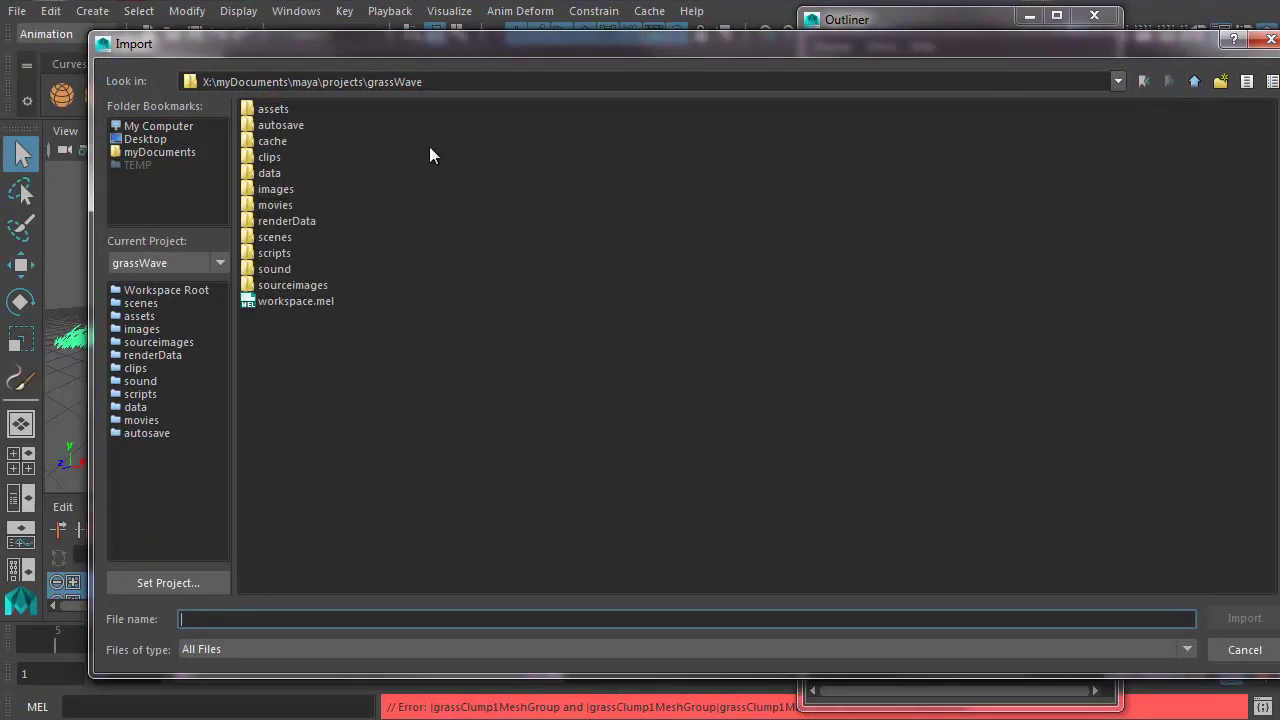
{"action": "double_click", "coordinate": [331, 141]}
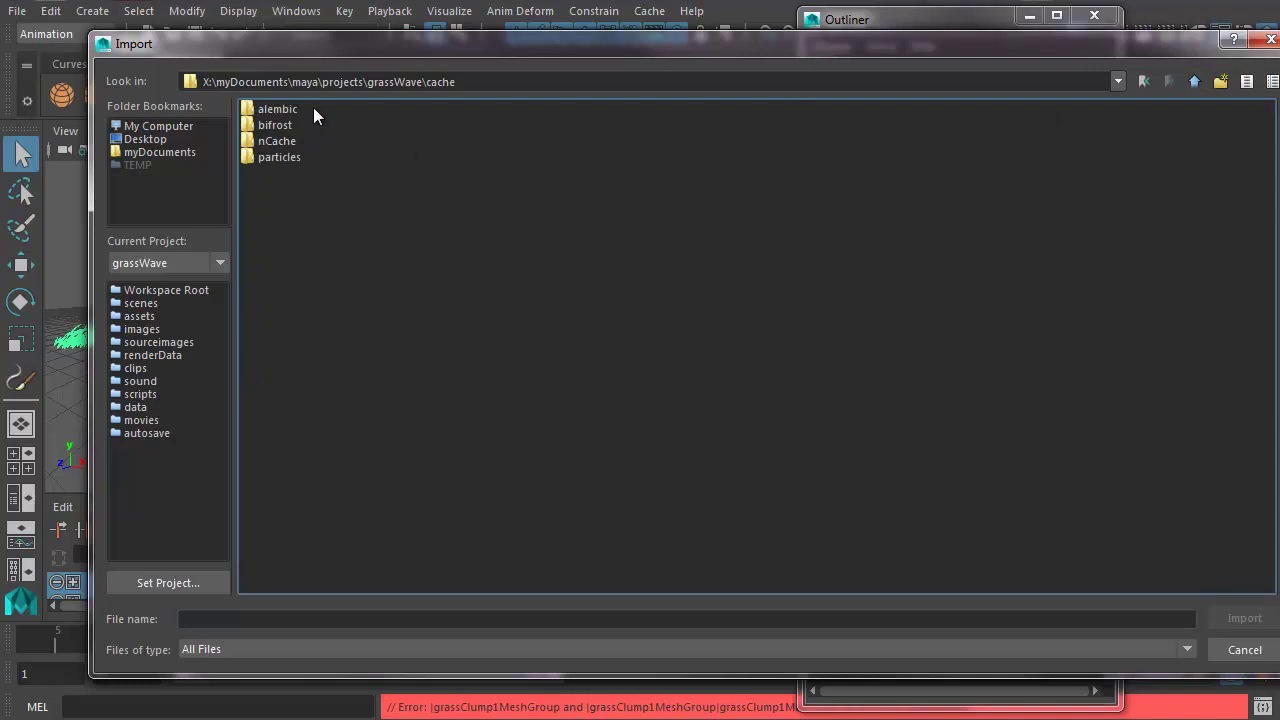
{"action": "double_click", "coordinate": [284, 109]}
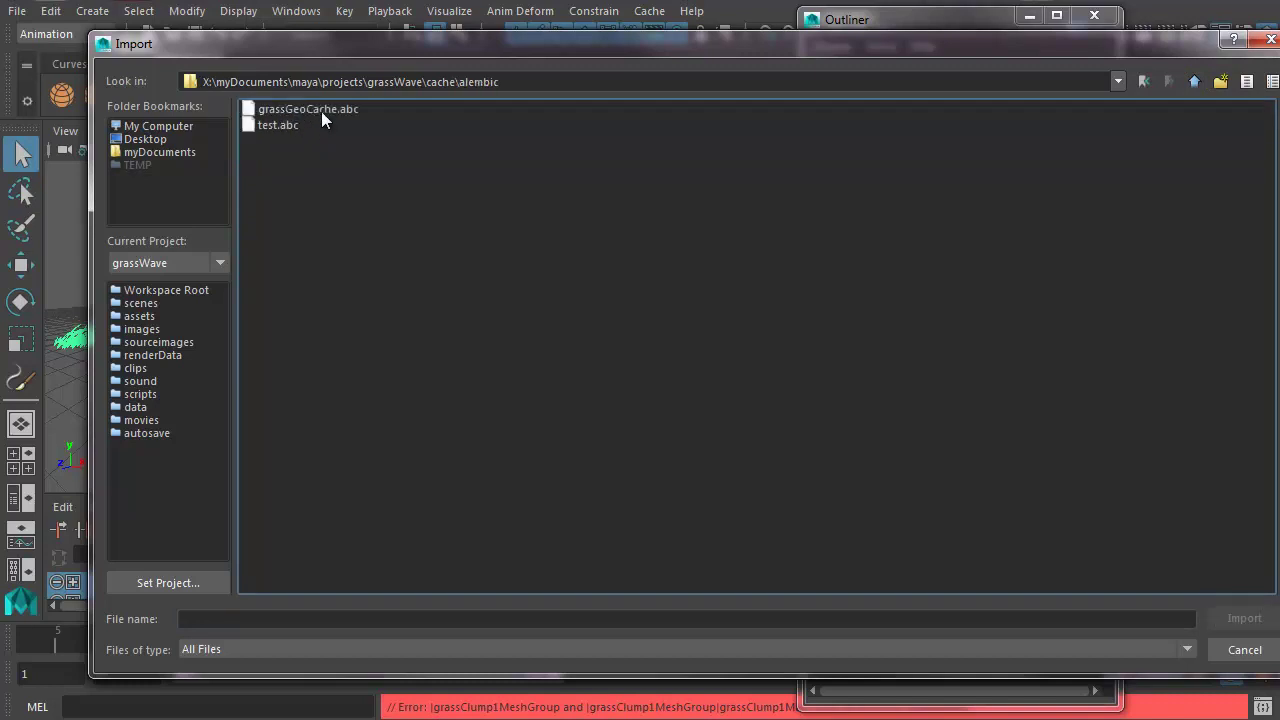
{"action": "left_click", "coordinate": [320, 108]}
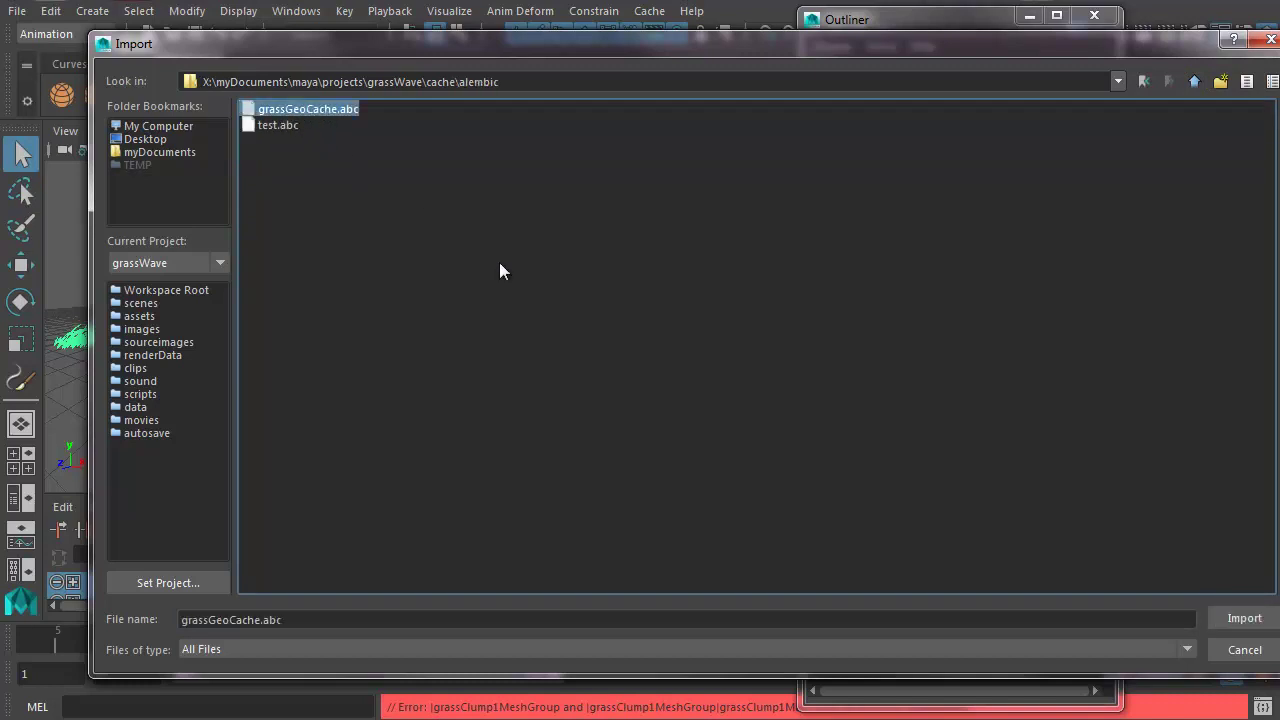
{"action": "left_click", "coordinate": [1214, 624]}
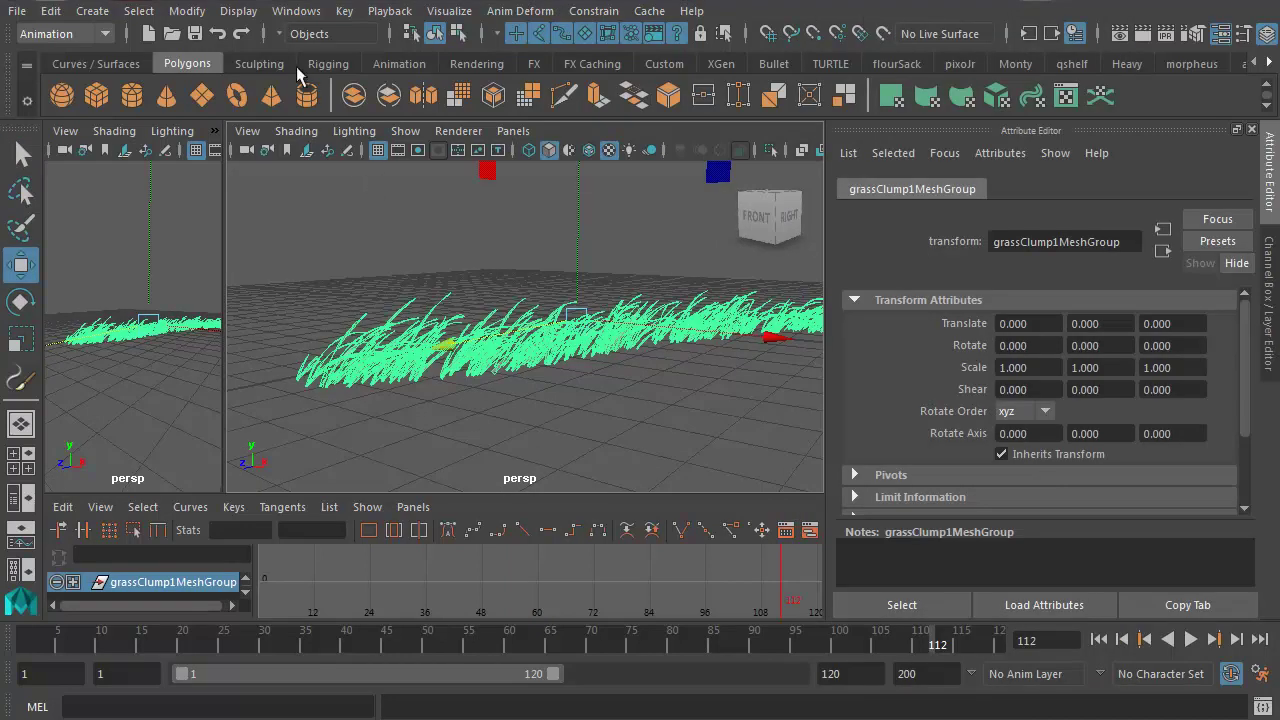
Export the selected grass to Alembic as grassGeoCache1.abc, then bring up the Import browser again
{"action": "left_click", "coordinate": [647, 12]}
{"action": "mouse_move", "coordinate": [672, 47]}
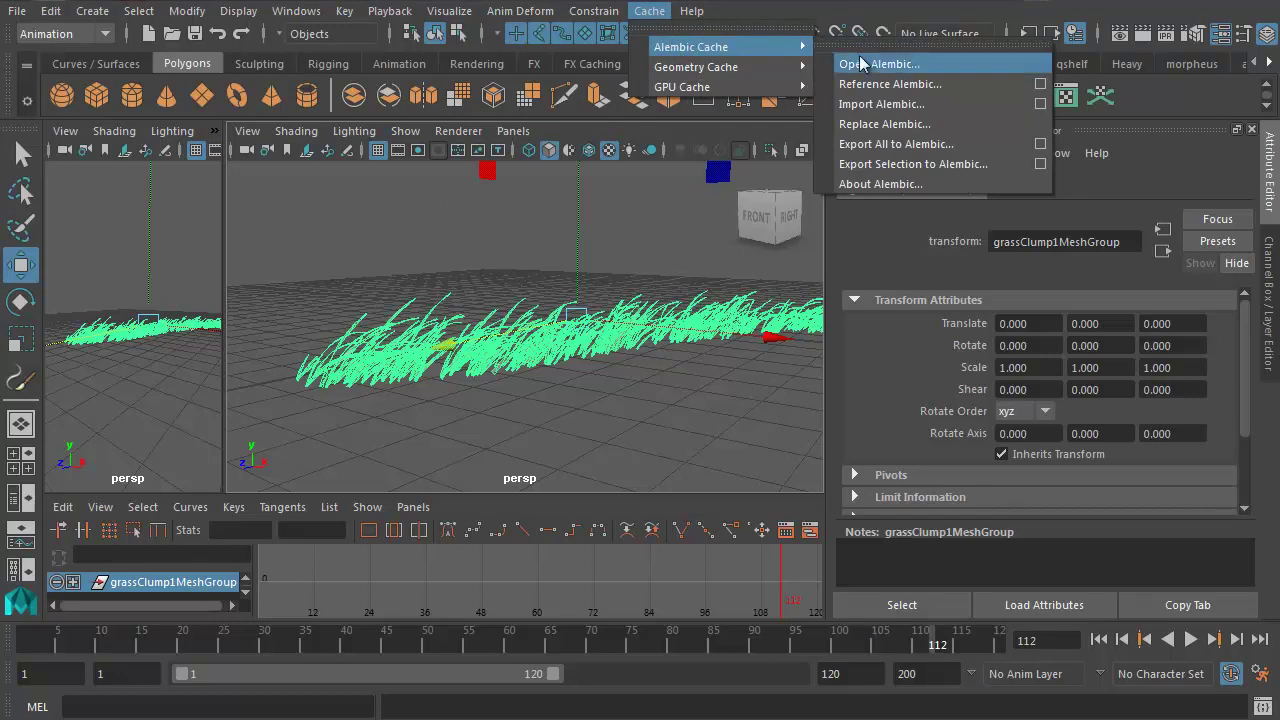
{"action": "left_click", "coordinate": [918, 166]}
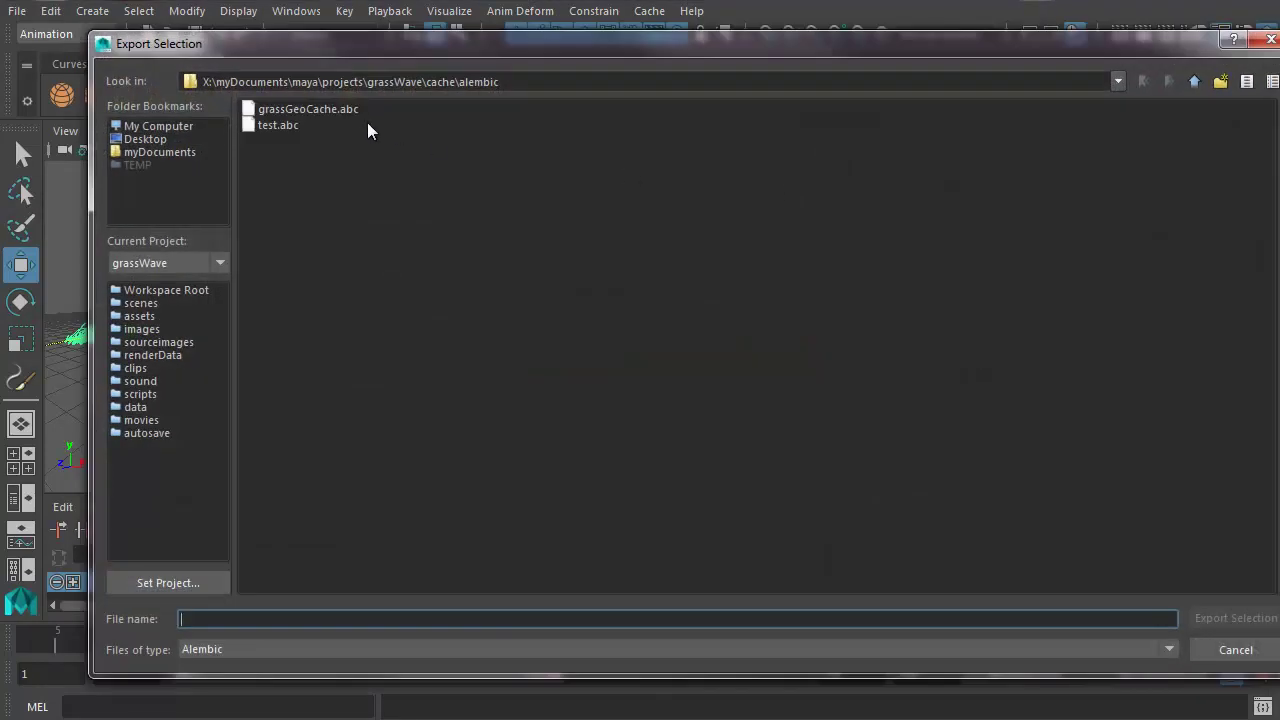
{"action": "left_click", "coordinate": [339, 110]}
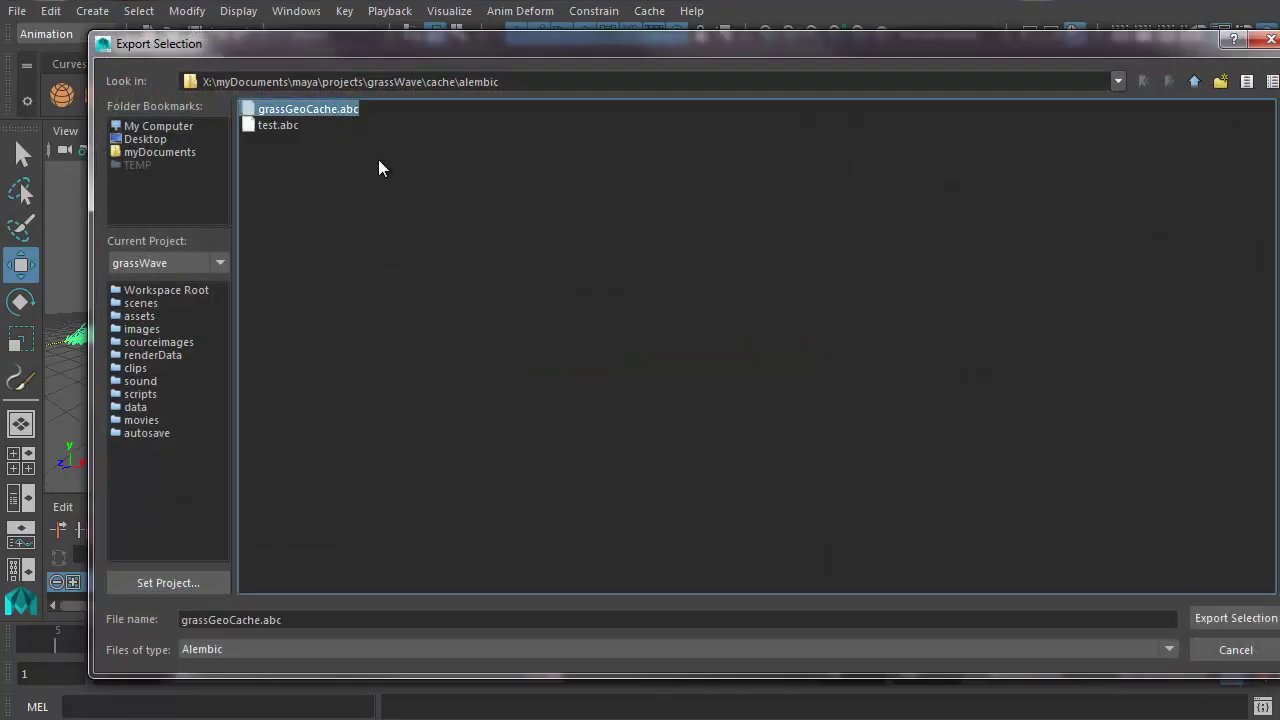
{"action": "left_click", "coordinate": [350, 619]}
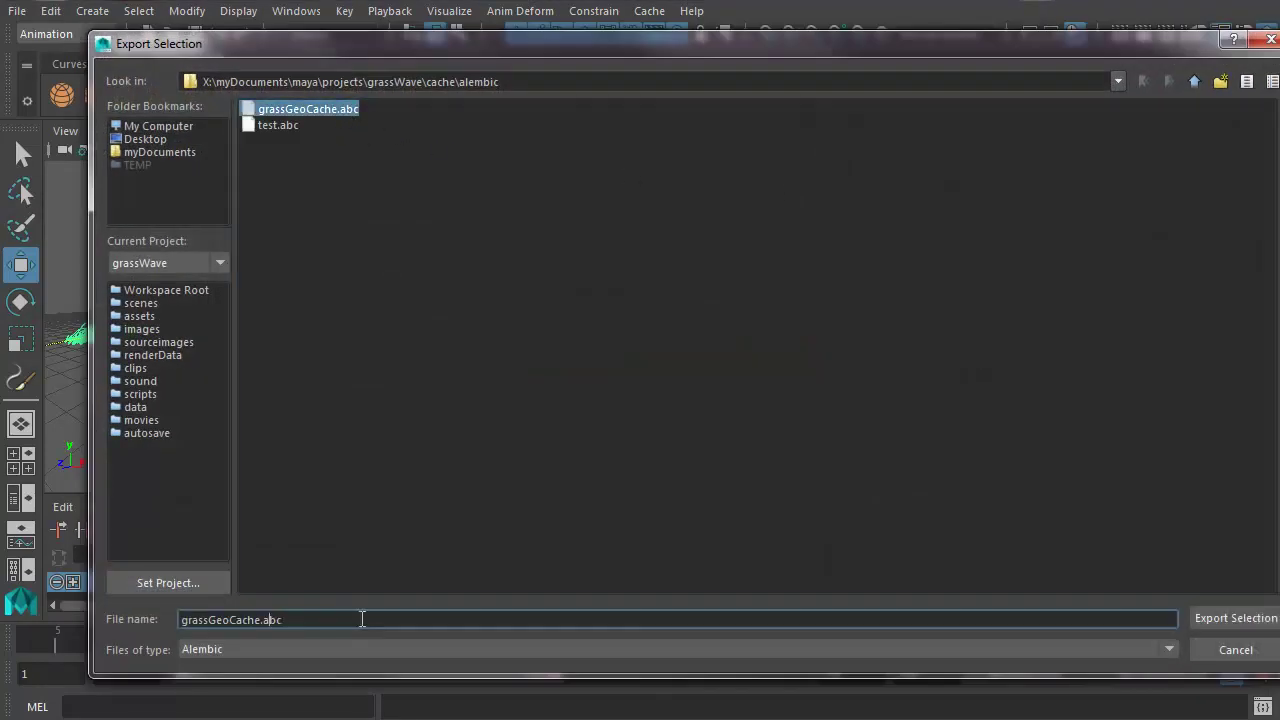
{"action": "type", "text": "1"}
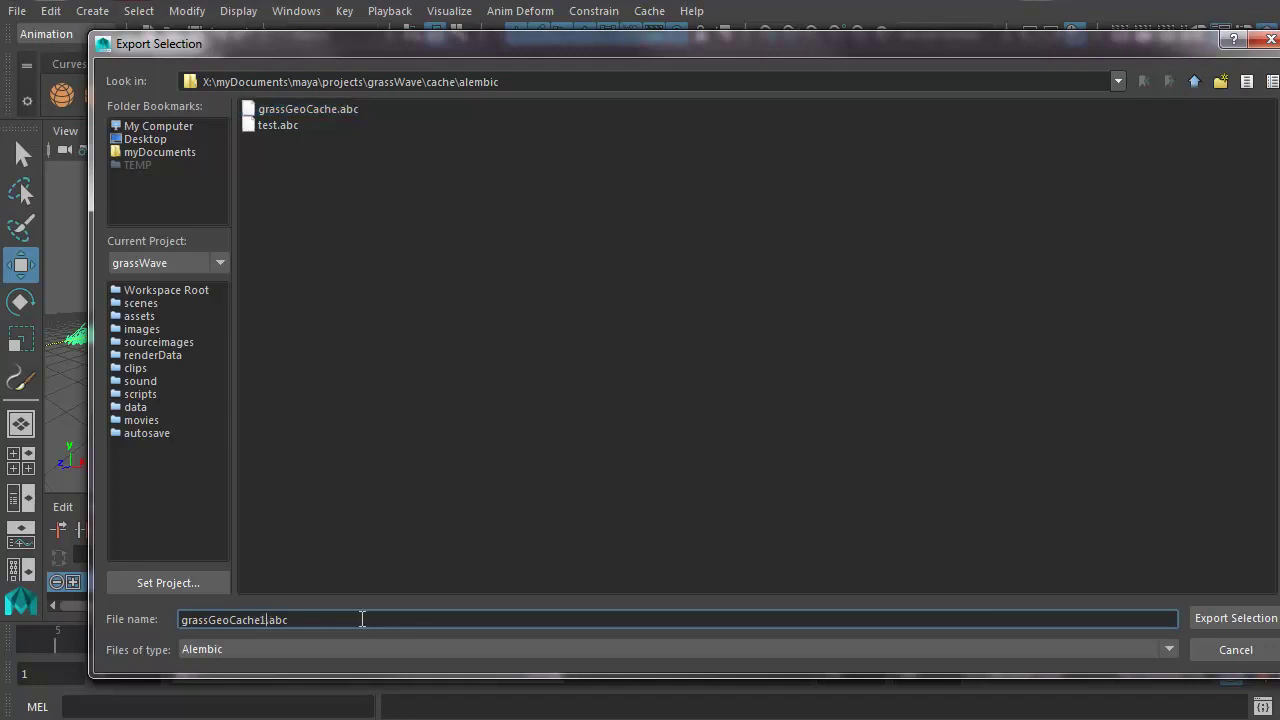
{"action": "left_click", "coordinate": [1234, 620]}
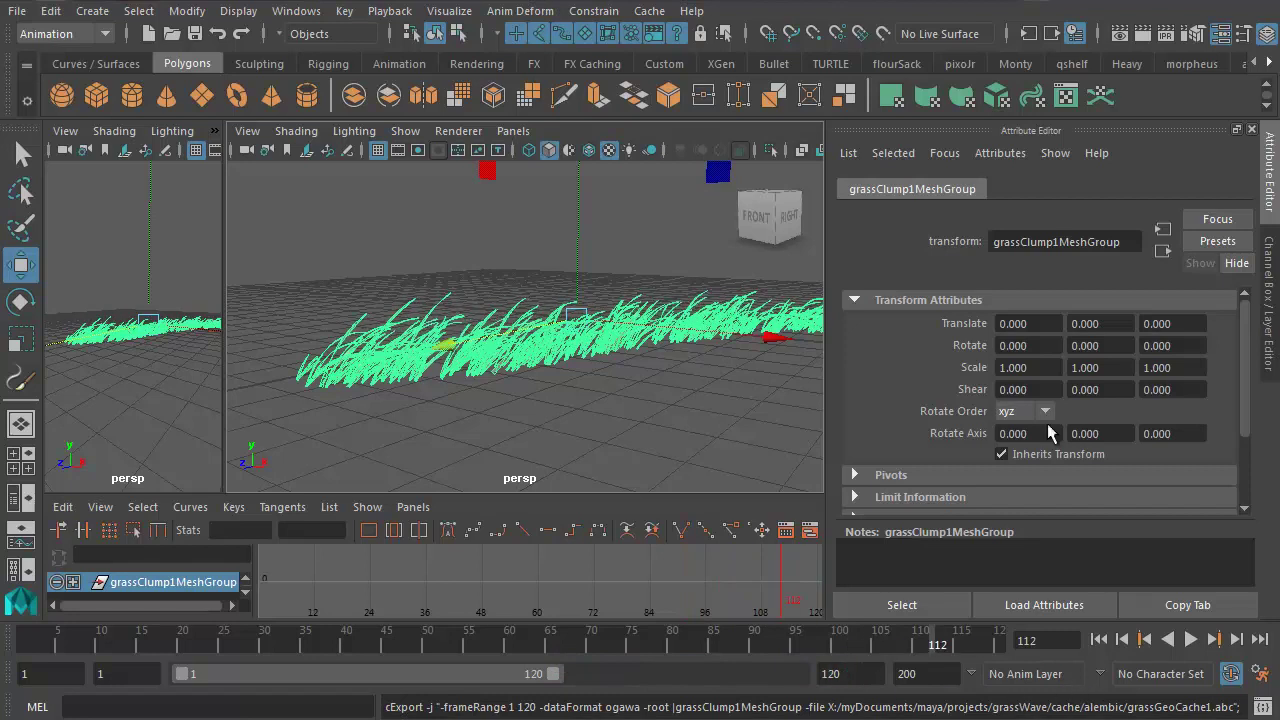
{"action": "left_click", "coordinate": [17, 10]}
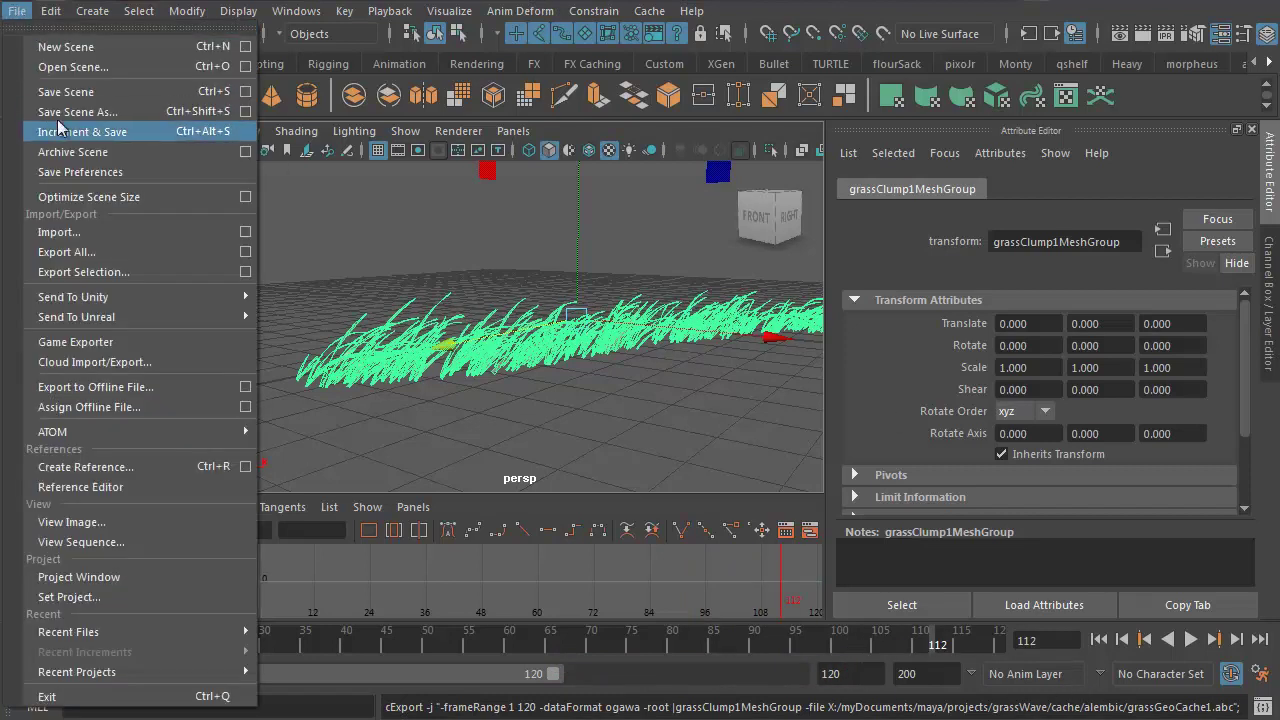
{"action": "left_click", "coordinate": [108, 237]}
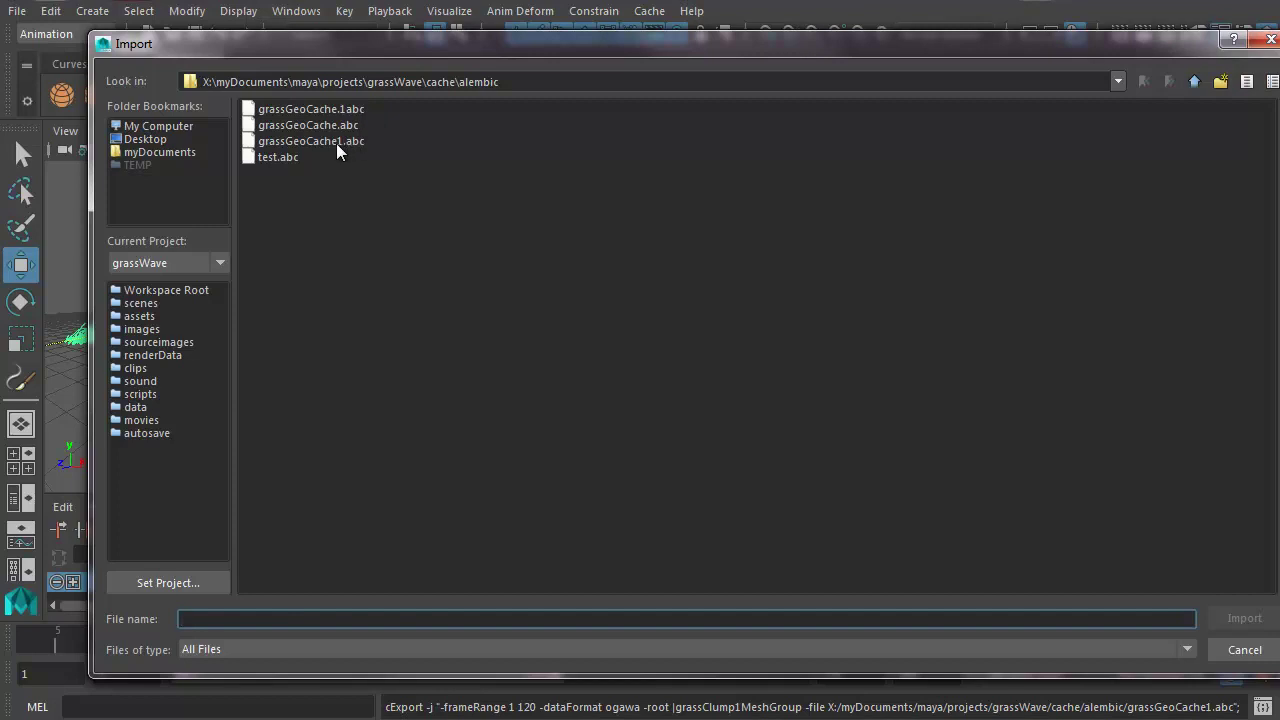
Import grassGeoCache1.abc and select the new grassGeoCache2 group in the Outliner
{"action": "left_click", "coordinate": [333, 141]}
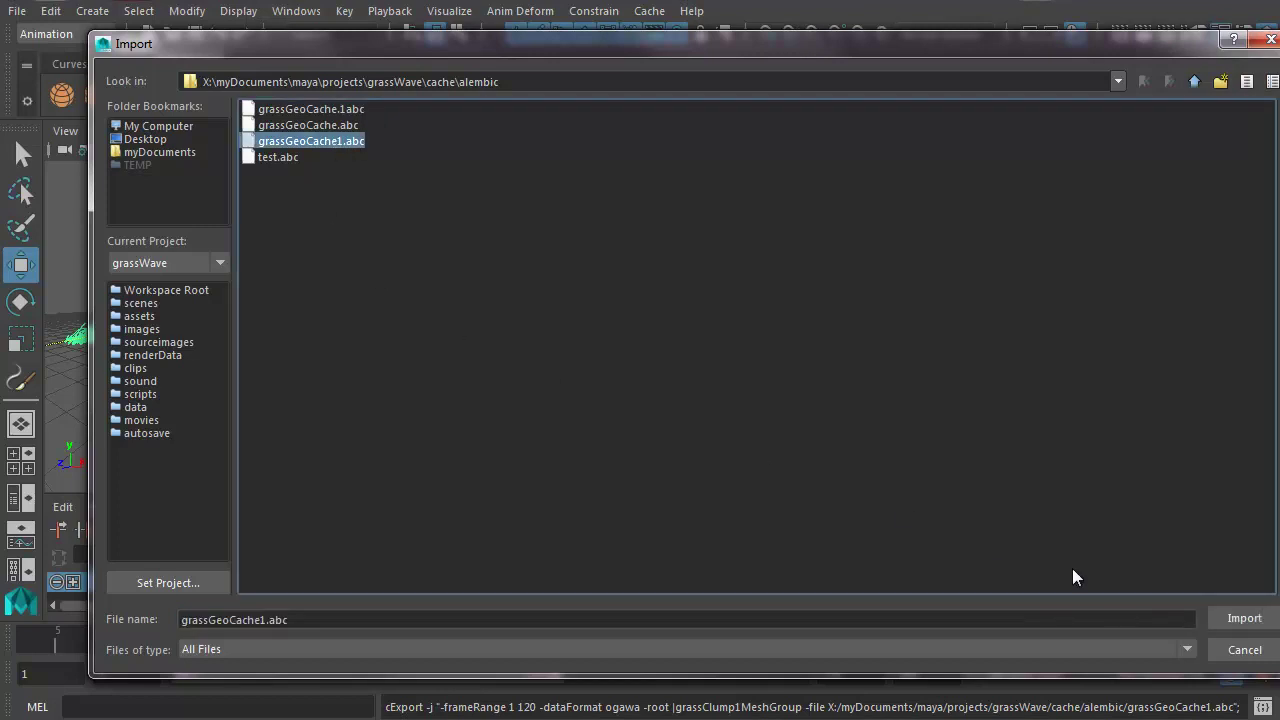
{"action": "left_click", "coordinate": [1240, 620]}
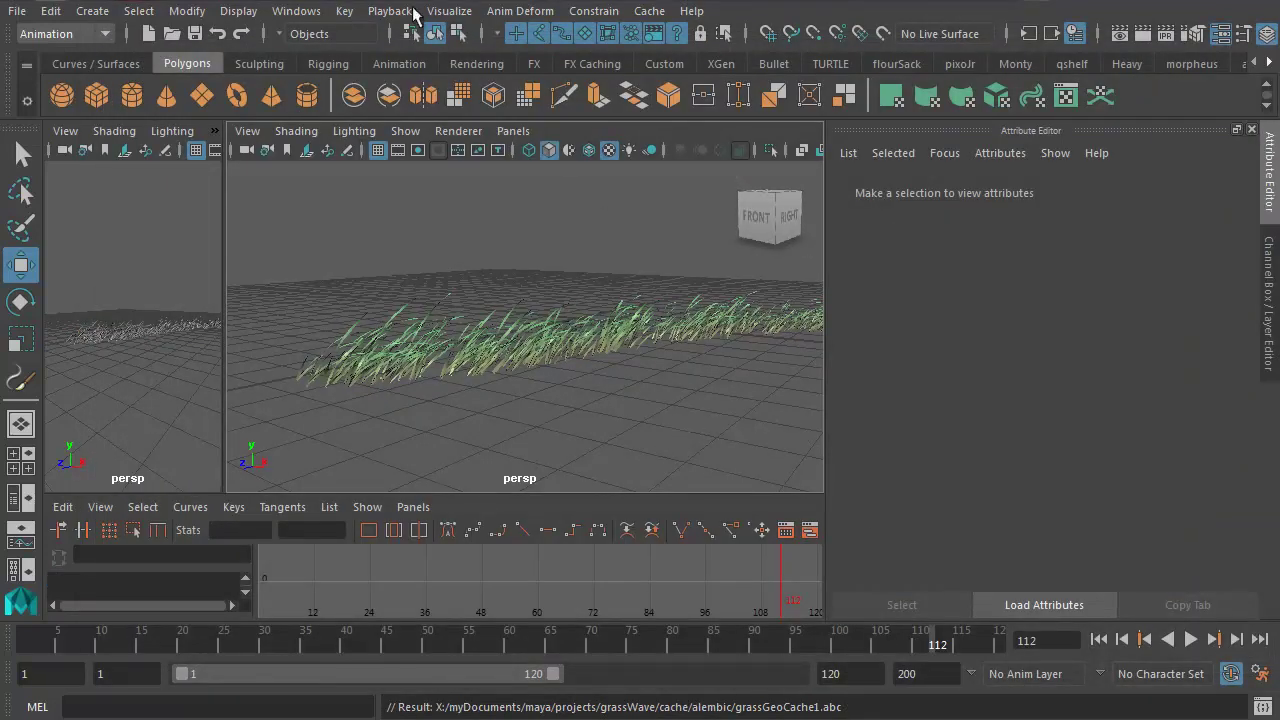
{"action": "left_click", "coordinate": [296, 11]}
{"action": "left_click", "coordinate": [344, 187]}
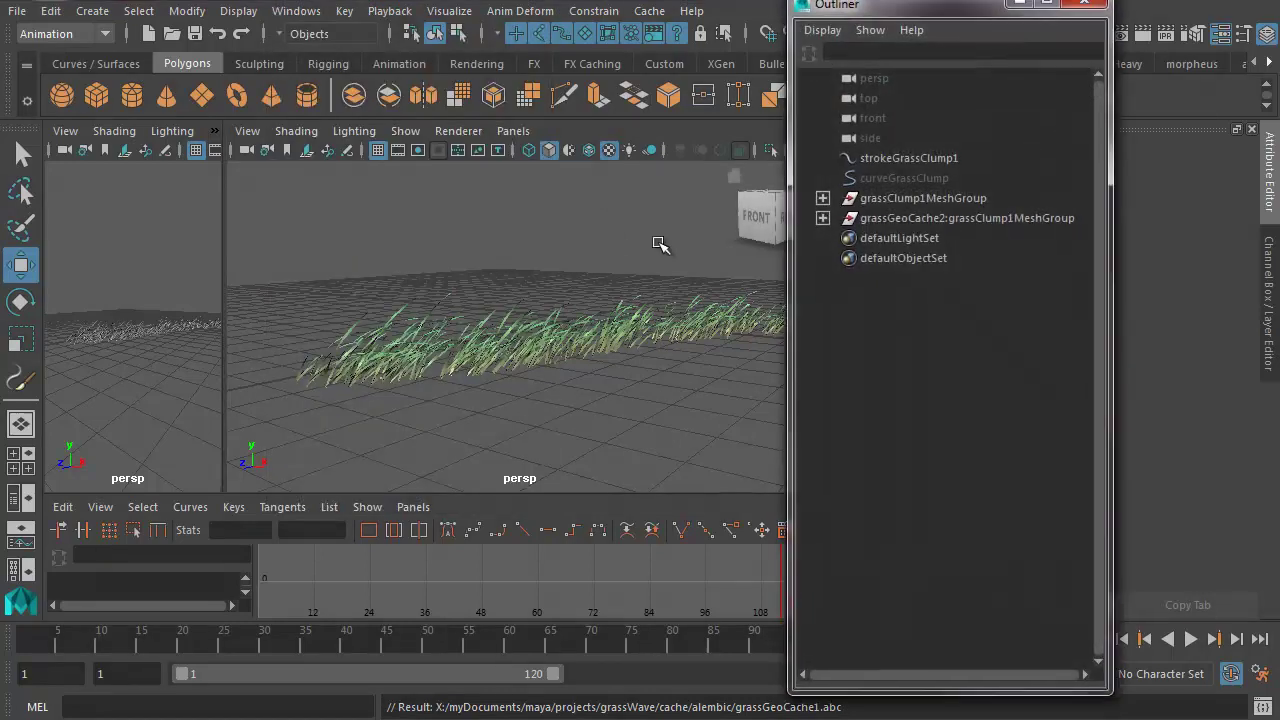
{"action": "left_click_drag", "start_coordinate": [937, 18], "coordinate": [813, 24]}
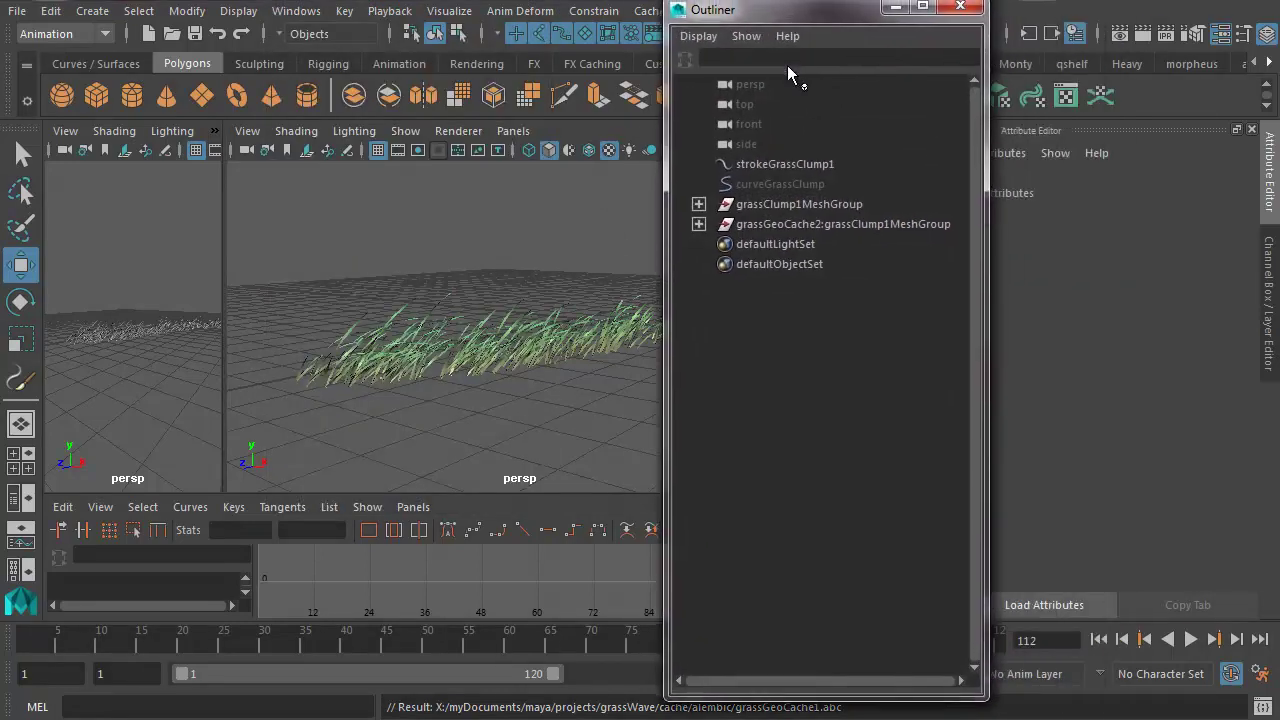
{"action": "left_click", "coordinate": [791, 224]}
Move the imported grass along Z, then delete the original grass group, stroke and curve
{"action": "left_click_drag", "start_coordinate": [548, 304], "coordinate": [674, 420], "text": "alt"}
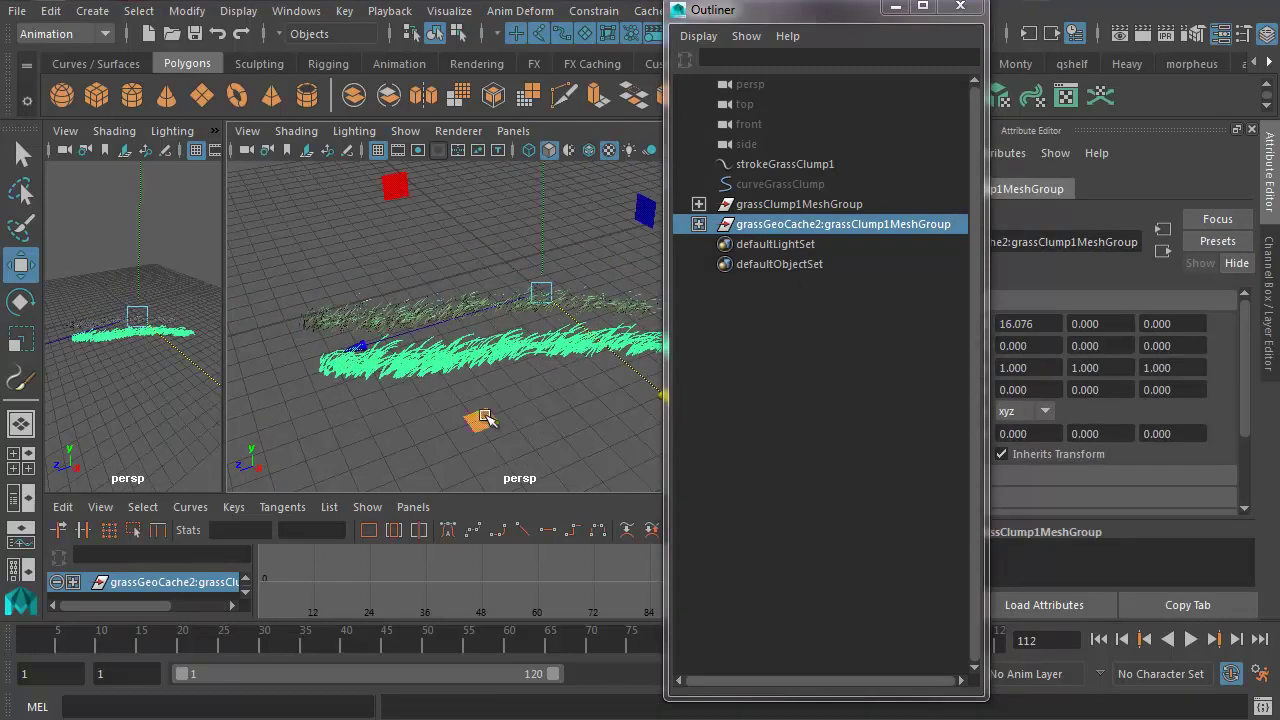
{"action": "left_click_drag", "start_coordinate": [350, 346], "coordinate": [500, 409]}
{"action": "left_click", "coordinate": [795, 206]}
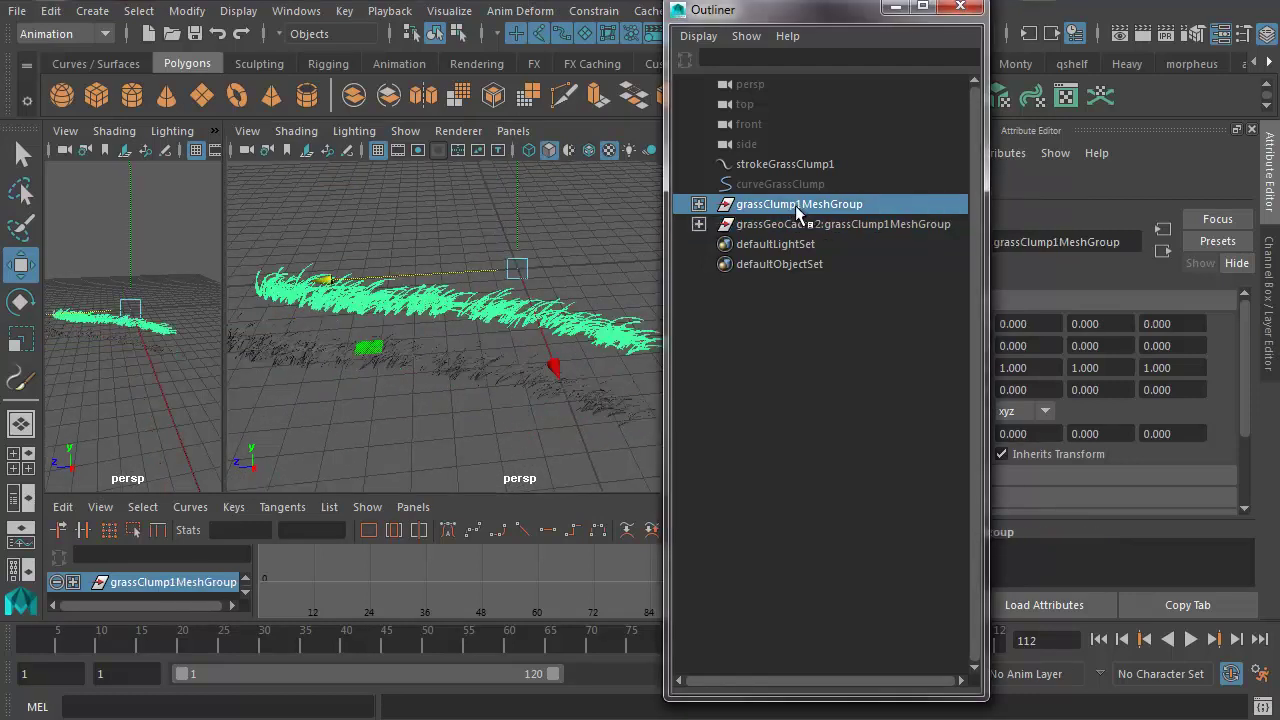
{"action": "left_click_drag", "start_coordinate": [800, 165], "coordinate": [800, 205]}
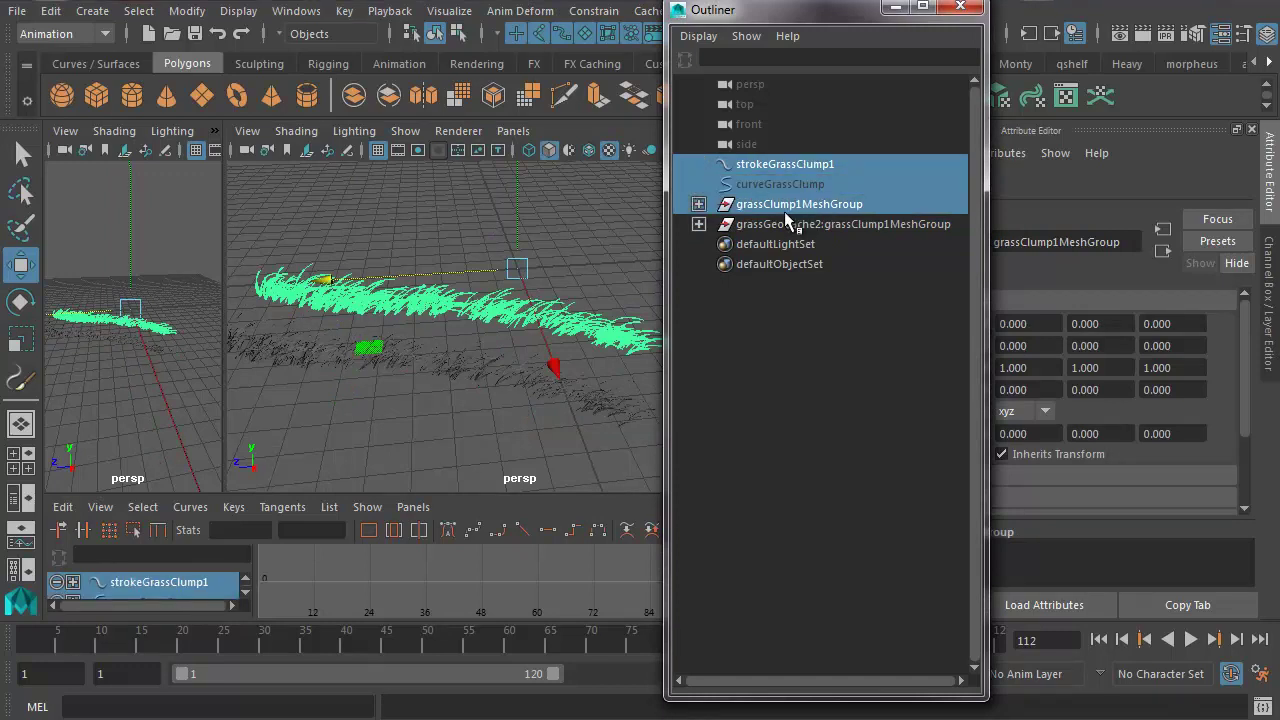
{"action": "key", "text": "Delete"}
Select the remaining cached grass, preview its animation, and close the Outliner
{"action": "left_click", "coordinate": [512, 383]}
{"action": "left_click_drag", "start_coordinate": [512, 383], "coordinate": [516, 370], "text": "alt"}
{"action": "left_click", "coordinate": [1187, 638]}
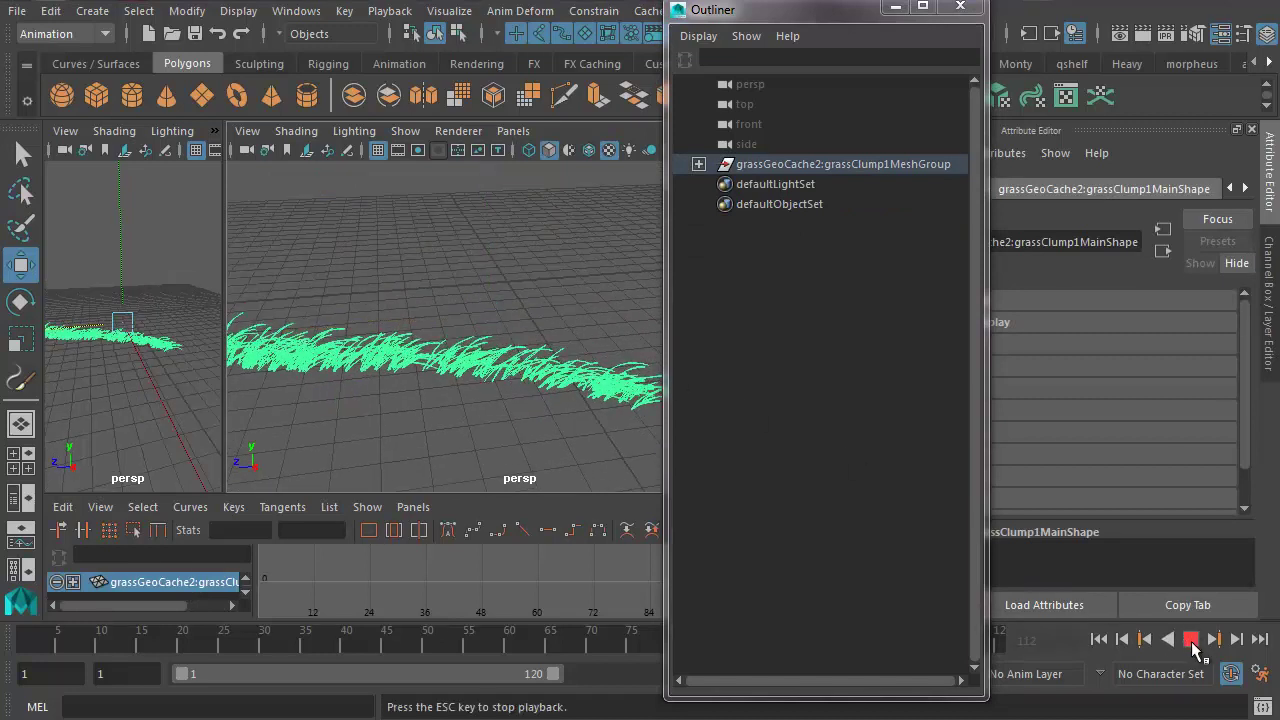
{"action": "left_click", "coordinate": [1192, 639]}
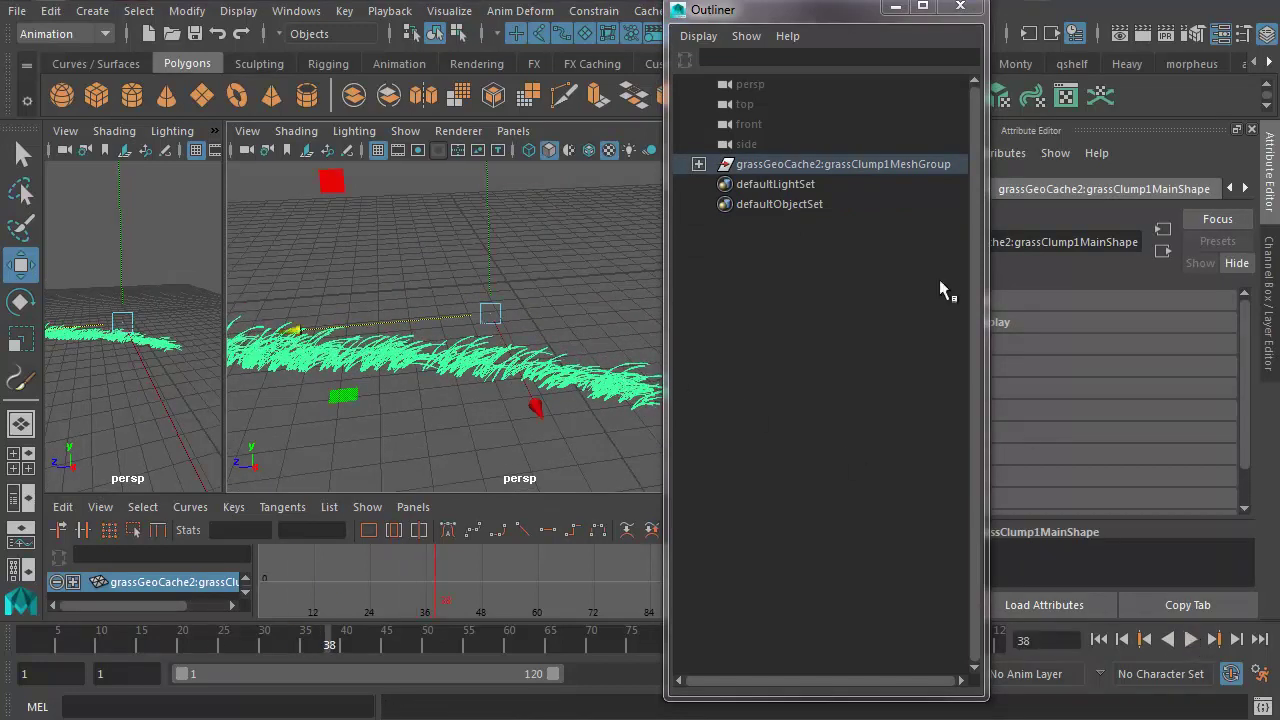
{"action": "left_click", "coordinate": [960, 6]}
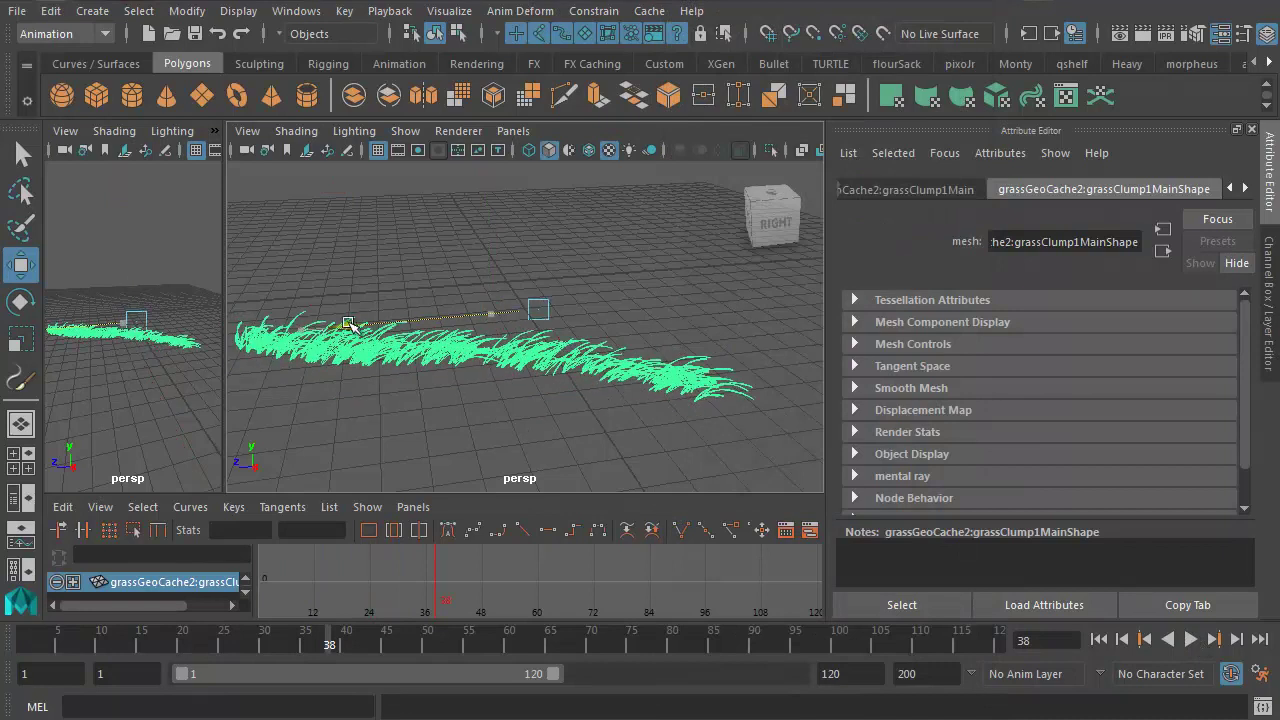
Center the grass clump's pivot, raise it onto the grid, and play the wind animation
{"action": "left_click_drag", "start_coordinate": [349, 323], "coordinate": [598, 448], "text": "alt"}
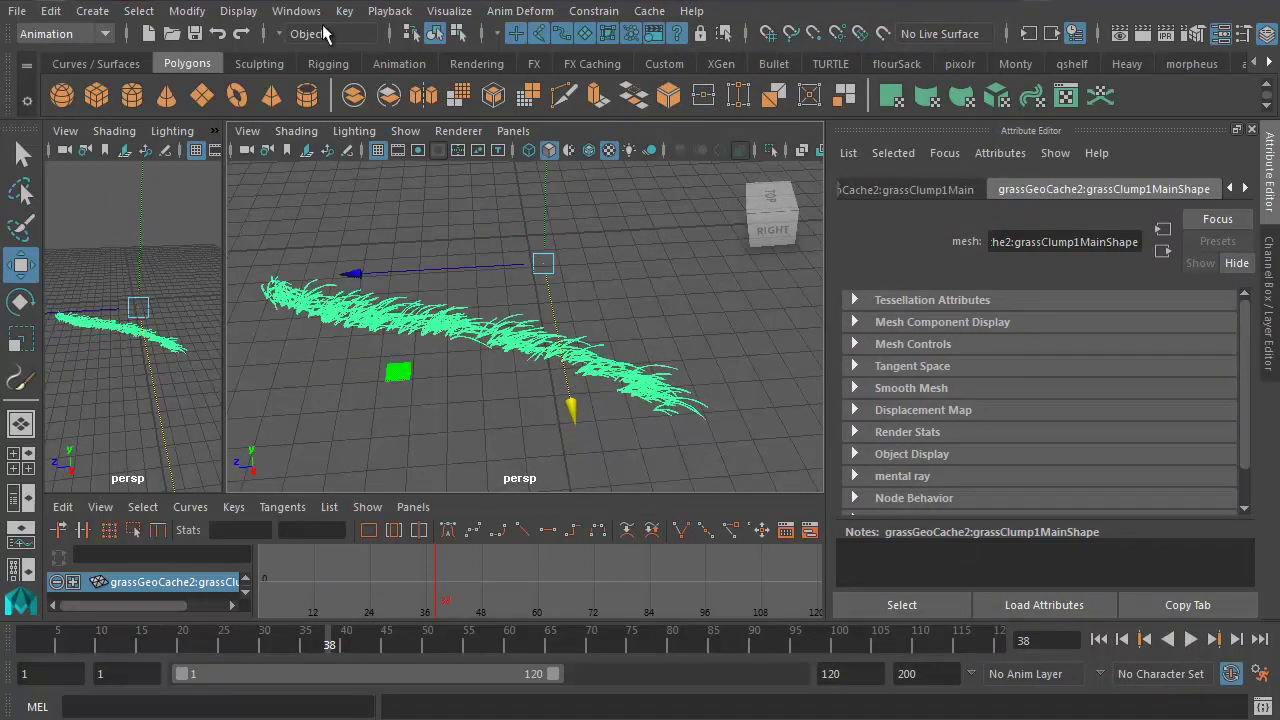
{"action": "left_click", "coordinate": [187, 11]}
{"action": "left_click", "coordinate": [231, 138]}
{"action": "scroll", "coordinate": [354, 334], "scroll_direction": "down", "scroll_amount": 3}
{"action": "left_click_drag", "start_coordinate": [583, 475], "coordinate": [745, 385]}
{"action": "left_click", "coordinate": [1190, 639]}
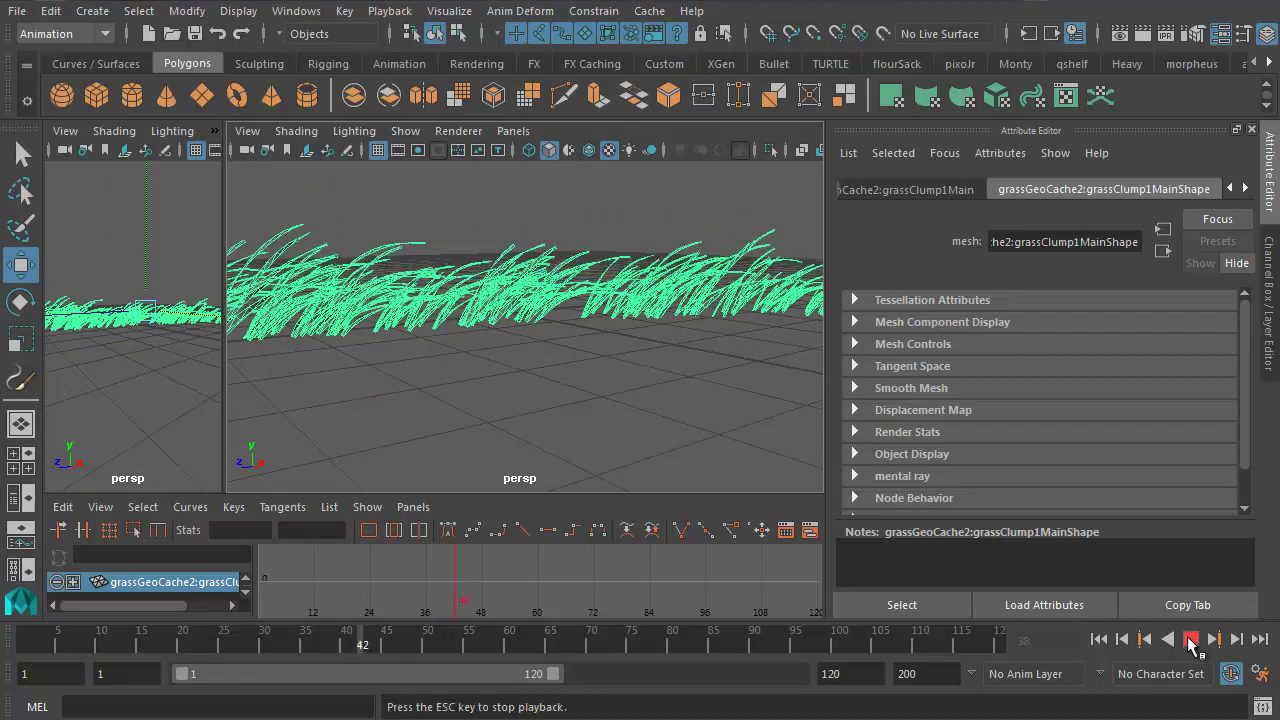
{"action": "left_click", "coordinate": [676, 240]}
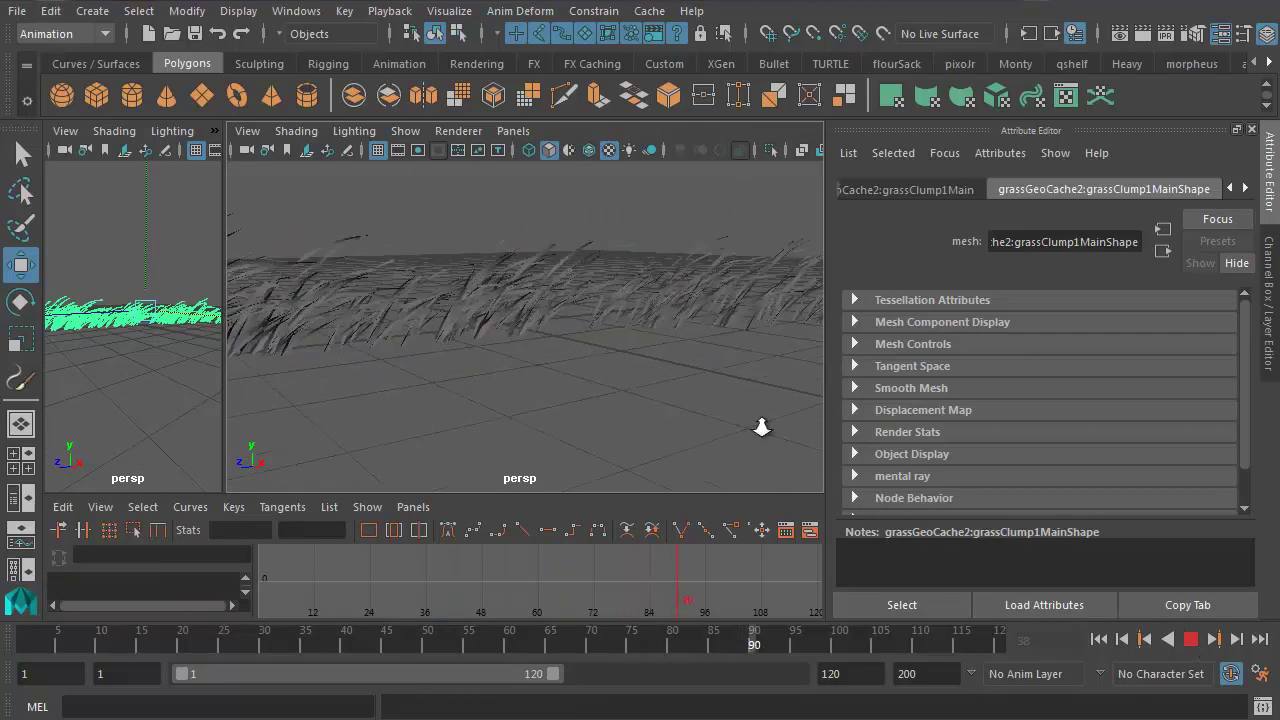
Stop playback and assign the grass a new Lambert material named grassMaterial
{"action": "left_click", "coordinate": [1190, 639]}
{"action": "left_click", "coordinate": [714, 434]}
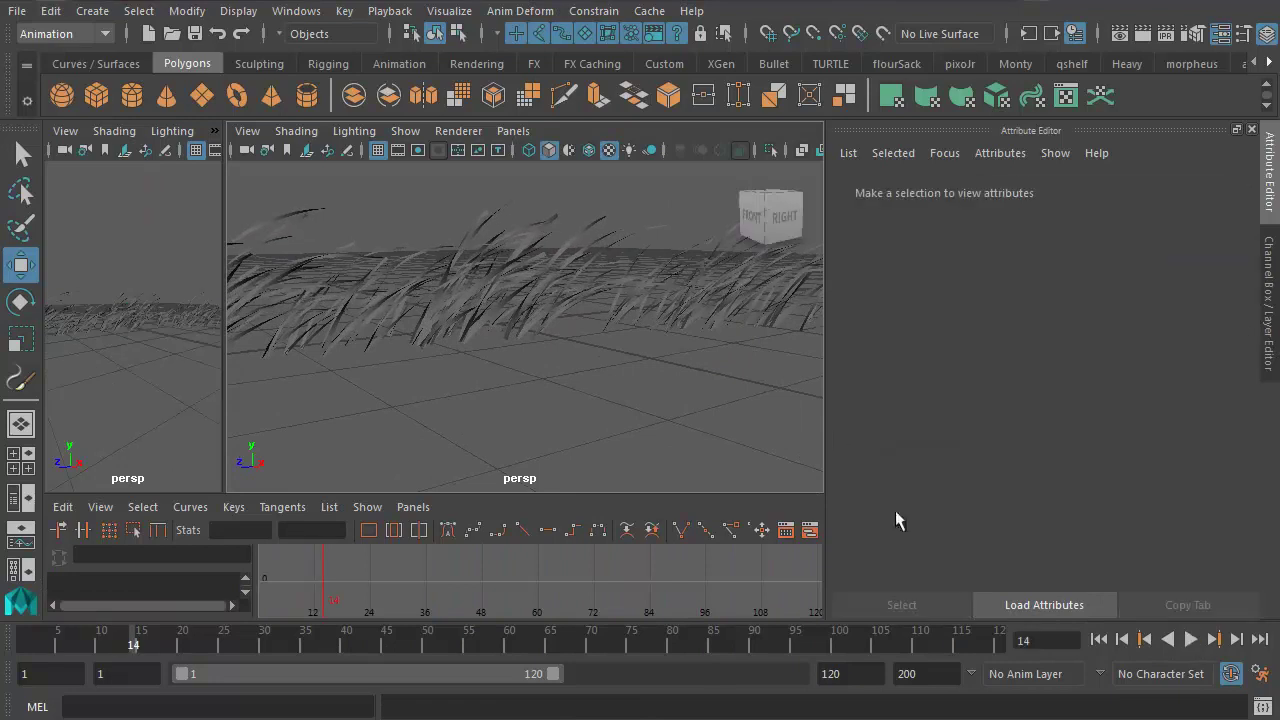
{"action": "right_click", "coordinate": [516, 314]}
{"action": "left_click", "coordinate": [508, 310]}
{"action": "left_click", "coordinate": [503, 306]}
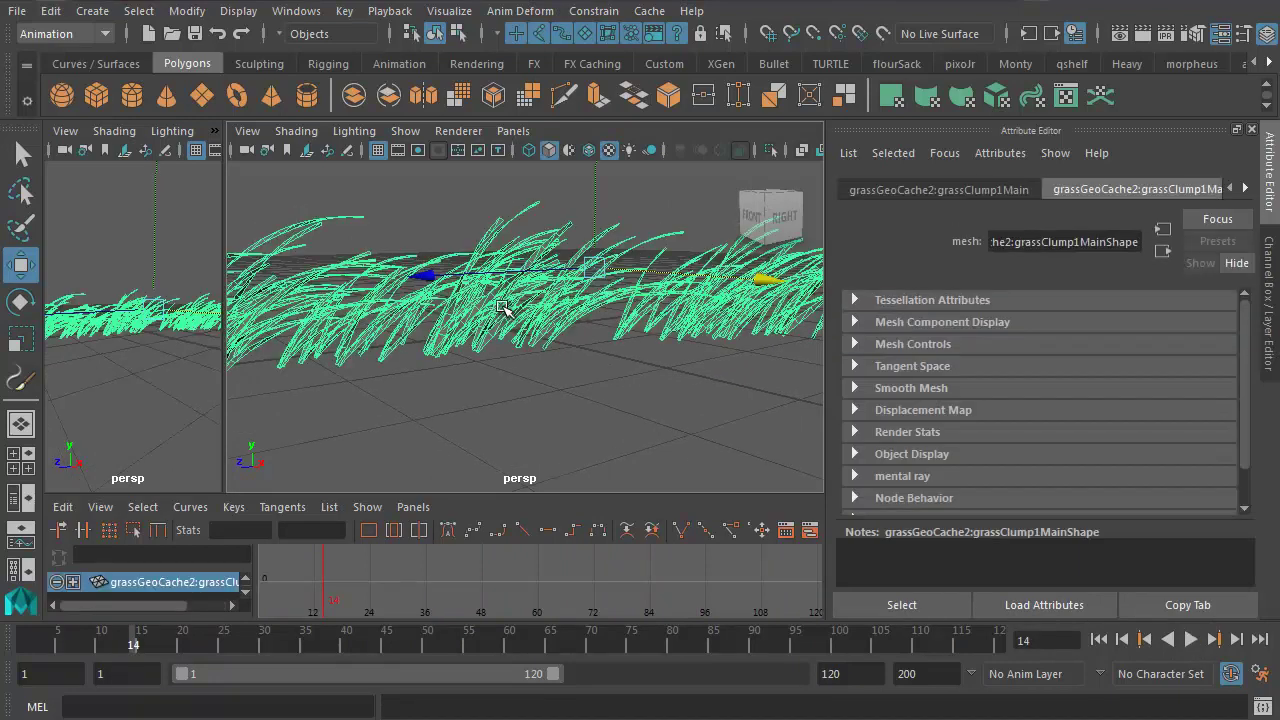
{"action": "right_click", "coordinate": [502, 306]}
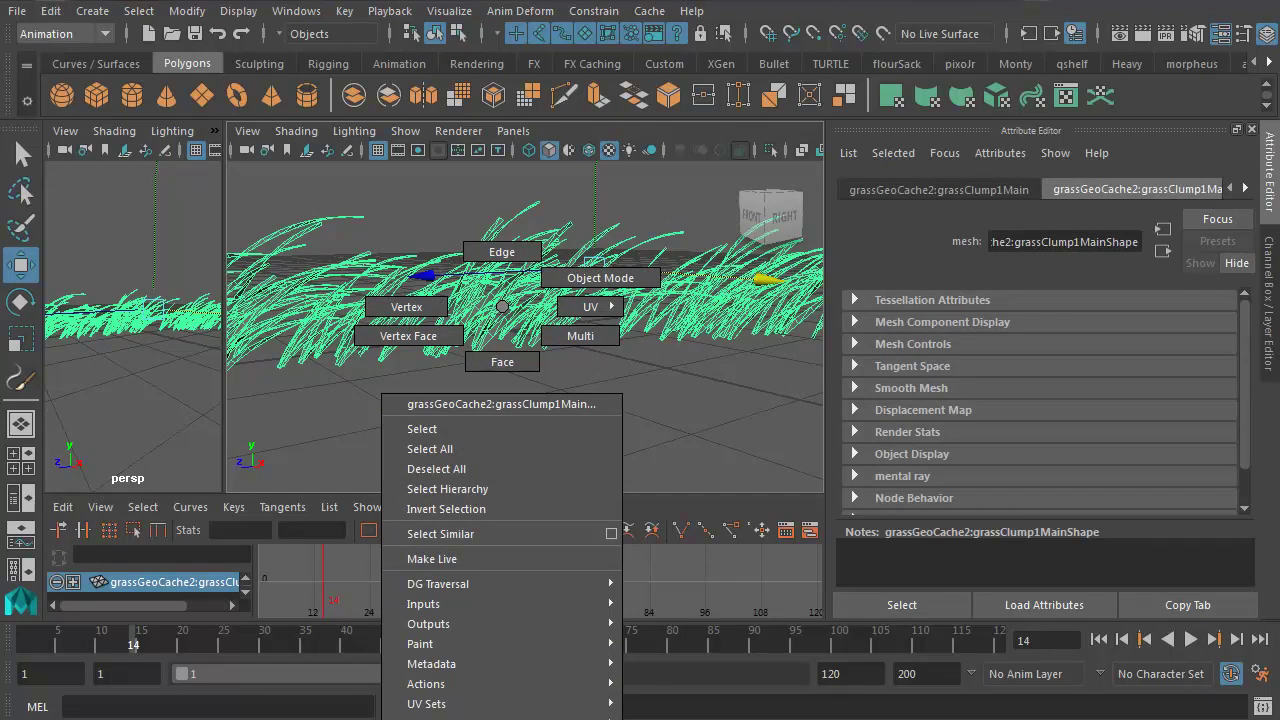
{"action": "left_click", "coordinate": [500, 715]}
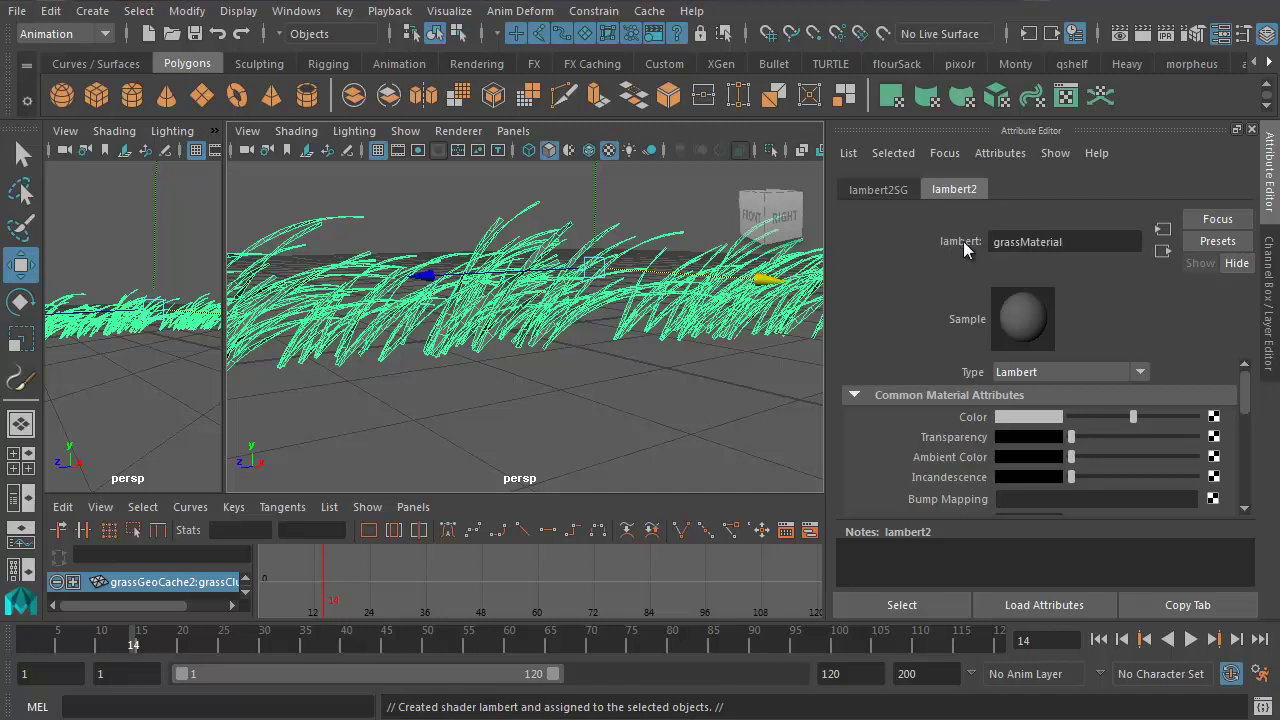
{"action": "key", "text": "Return"}
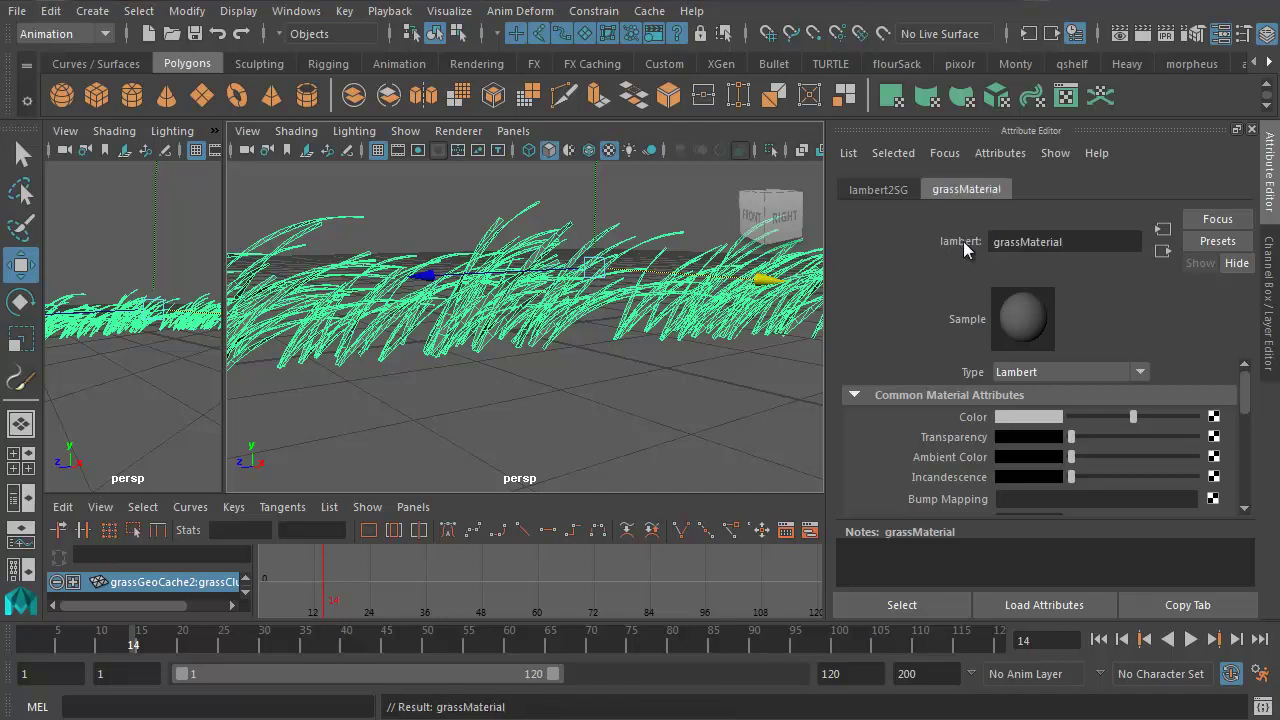
Set grassMaterial's colour to green (H 119.75, S 0.529, V 0.504) and replay the animation
{"action": "left_click", "coordinate": [1029, 421]}
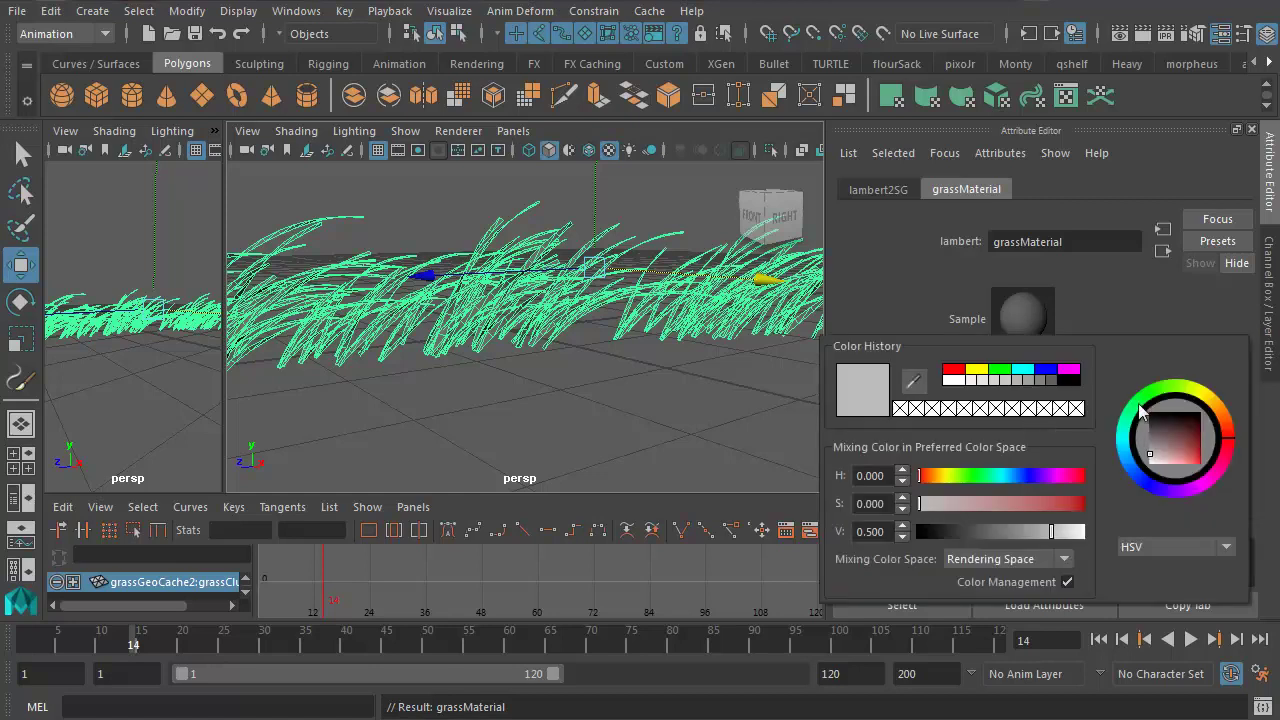
{"action": "left_click", "coordinate": [1190, 455]}
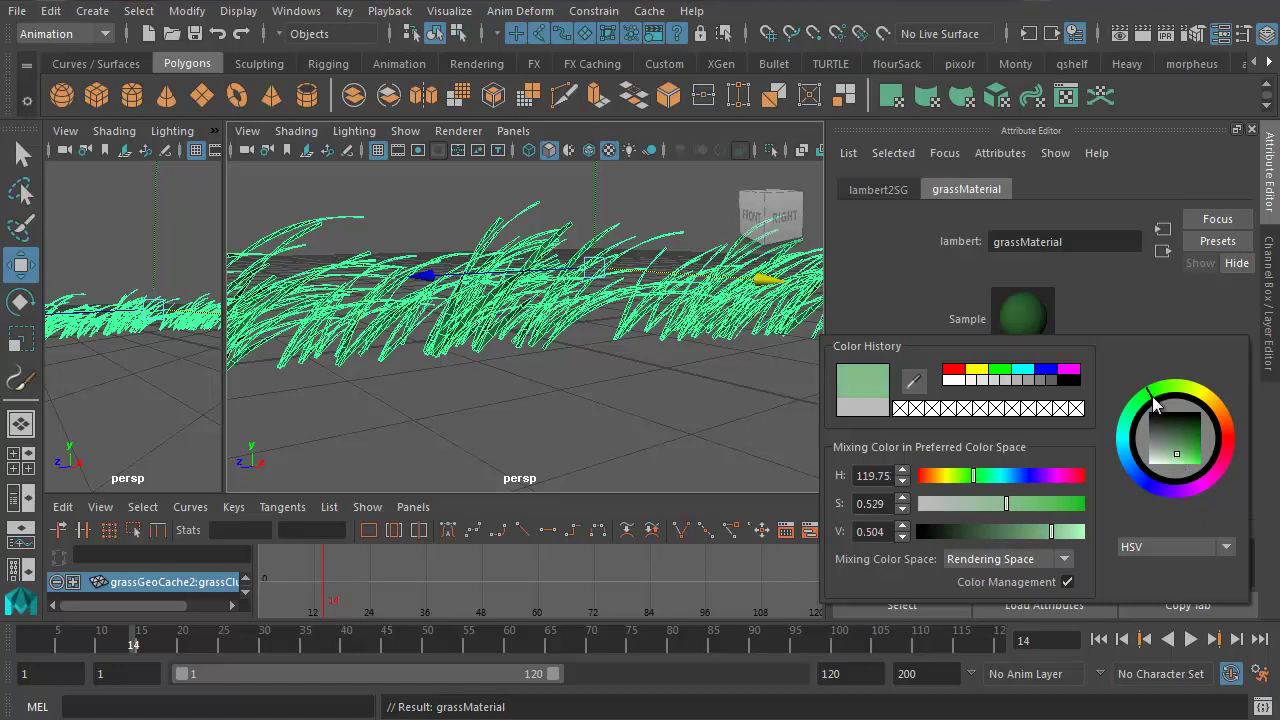
{"action": "left_click_drag", "start_coordinate": [1155, 405], "coordinate": [1180, 458]}
{"action": "left_click", "coordinate": [636, 335]}
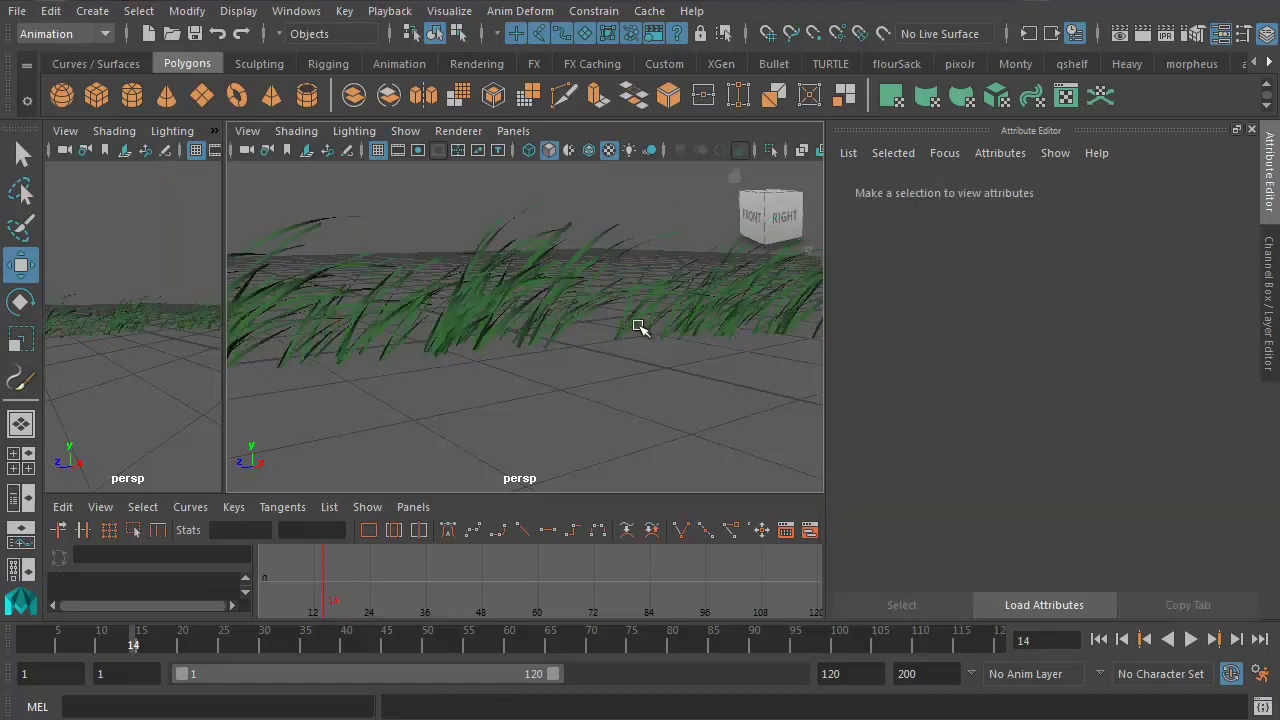
{"action": "left_click", "coordinate": [1189, 639]}
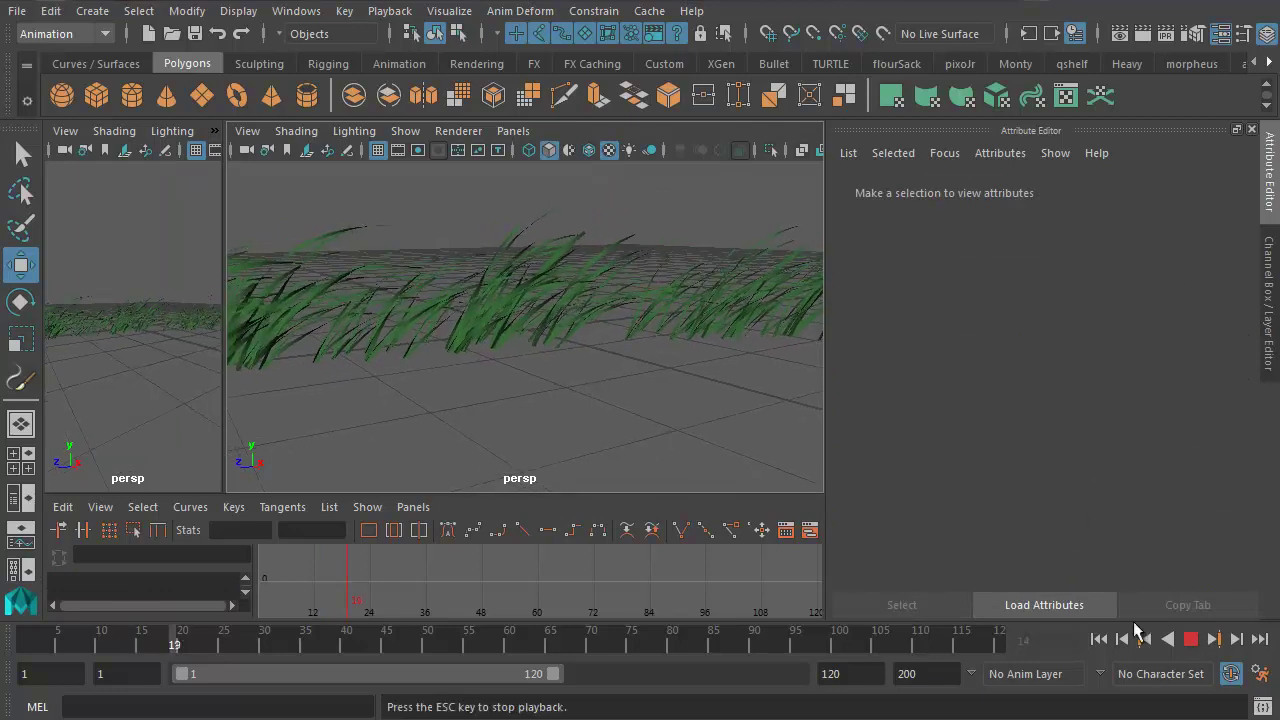
Switch to the Channel Box and orbit around the green grass while it animates
{"action": "left_click", "coordinate": [1270, 300]}
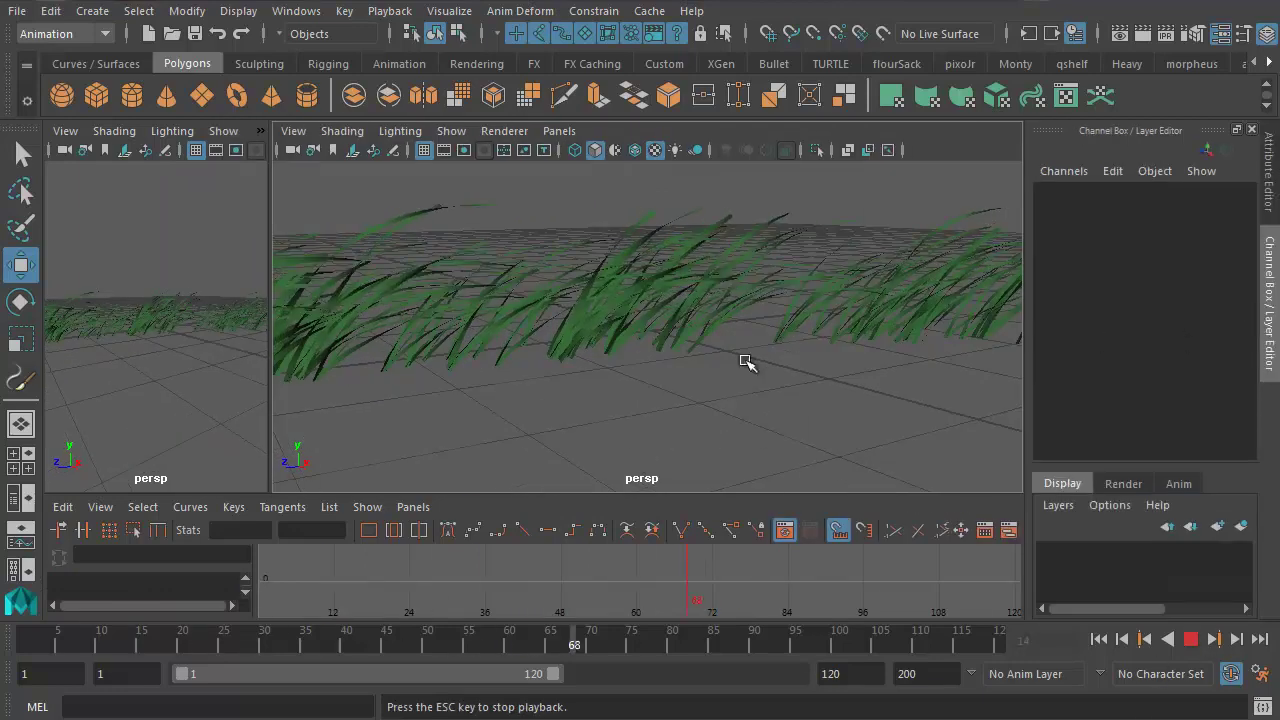
{"action": "left_click_drag", "start_coordinate": [586, 351], "coordinate": [711, 409], "text": "alt"}
{"action": "left_click_drag", "start_coordinate": [638, 392], "coordinate": [763, 406], "text": "alt"}
{"action": "left_click_drag", "start_coordinate": [689, 381], "coordinate": [824, 409], "text": "alt"}
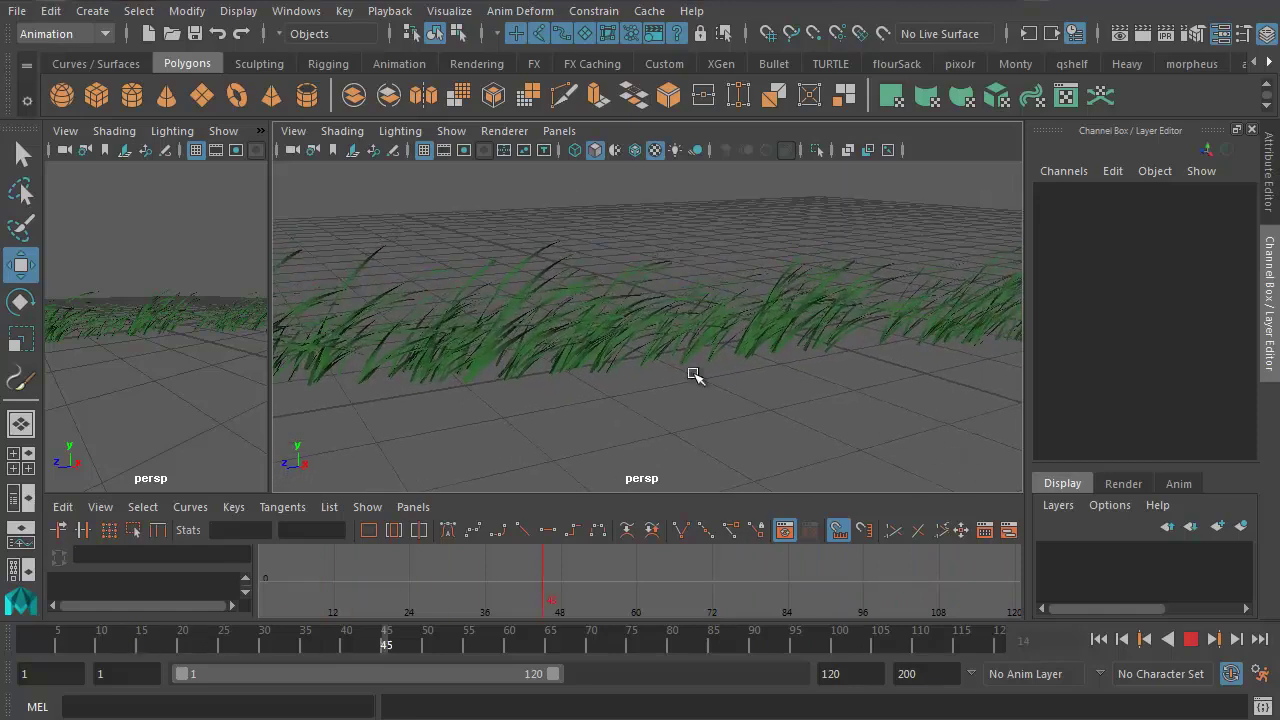
{"action": "left_click_drag", "start_coordinate": [700, 363], "coordinate": [763, 369], "text": "alt"}
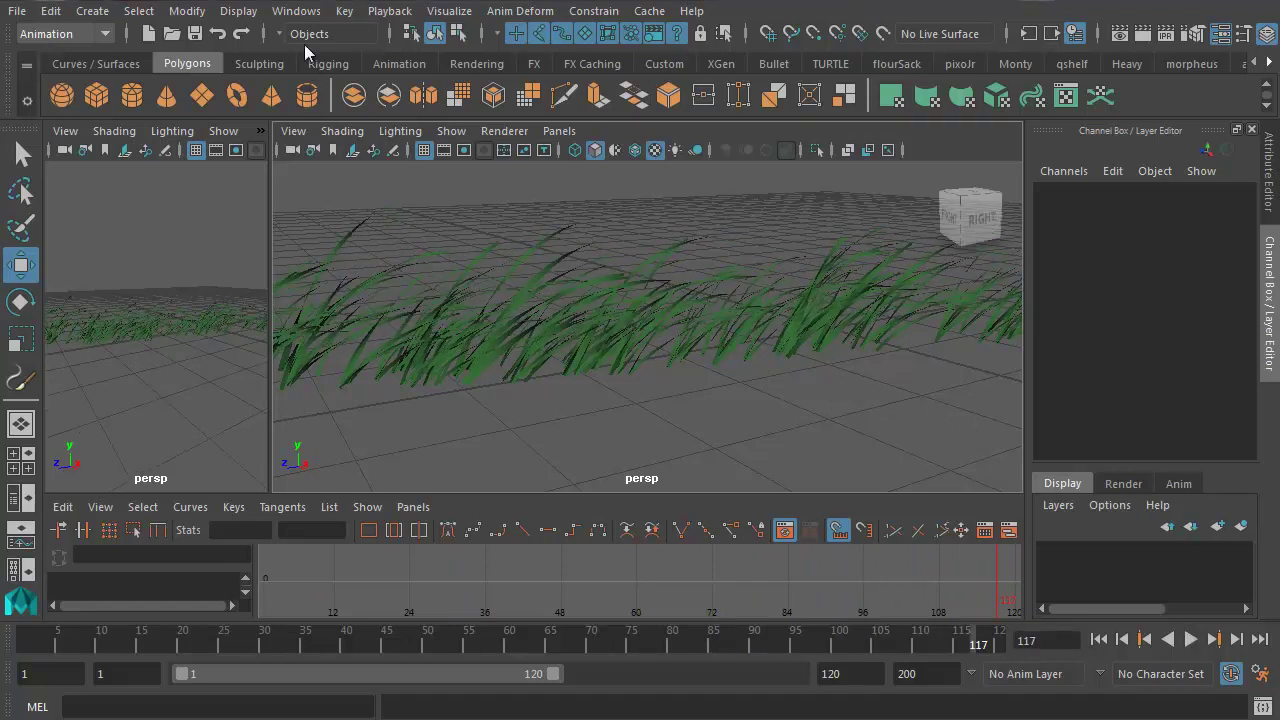
Create polygon plane pPlane1 and scale it uniformly to about 10.087 beneath the grass
{"action": "left_click", "coordinate": [297, 12]}
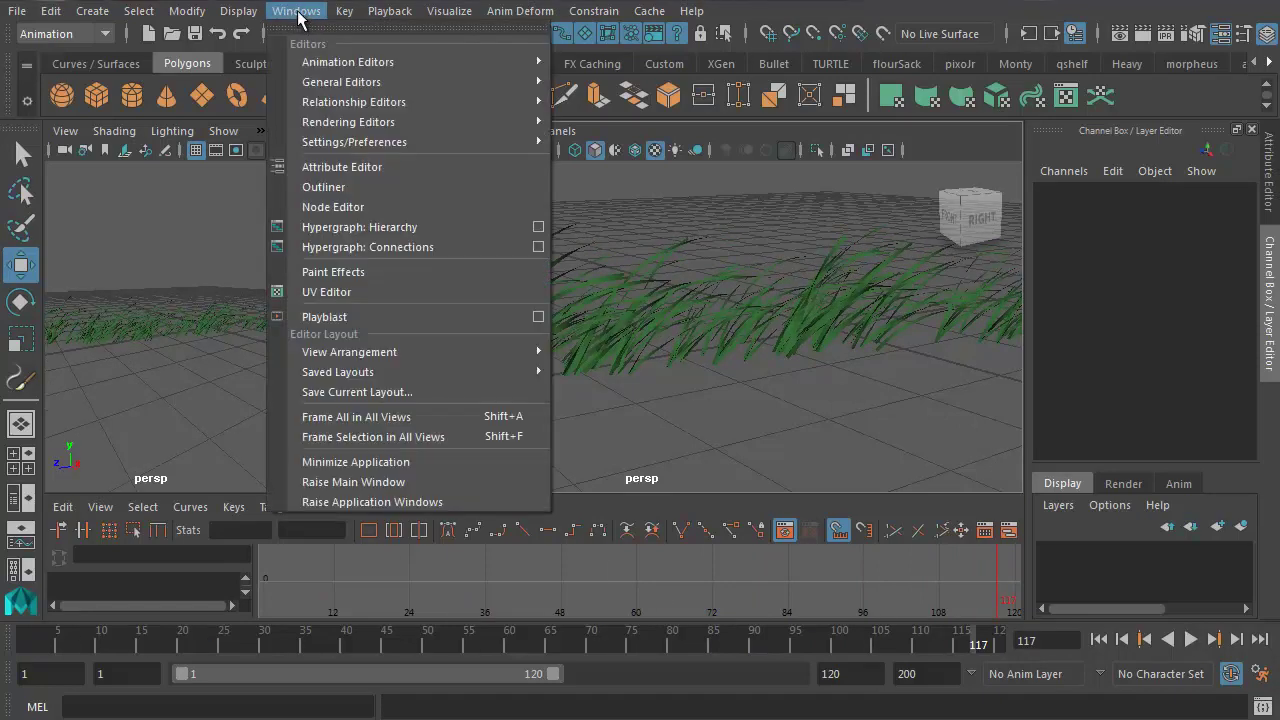
{"action": "left_click", "coordinate": [301, 12]}
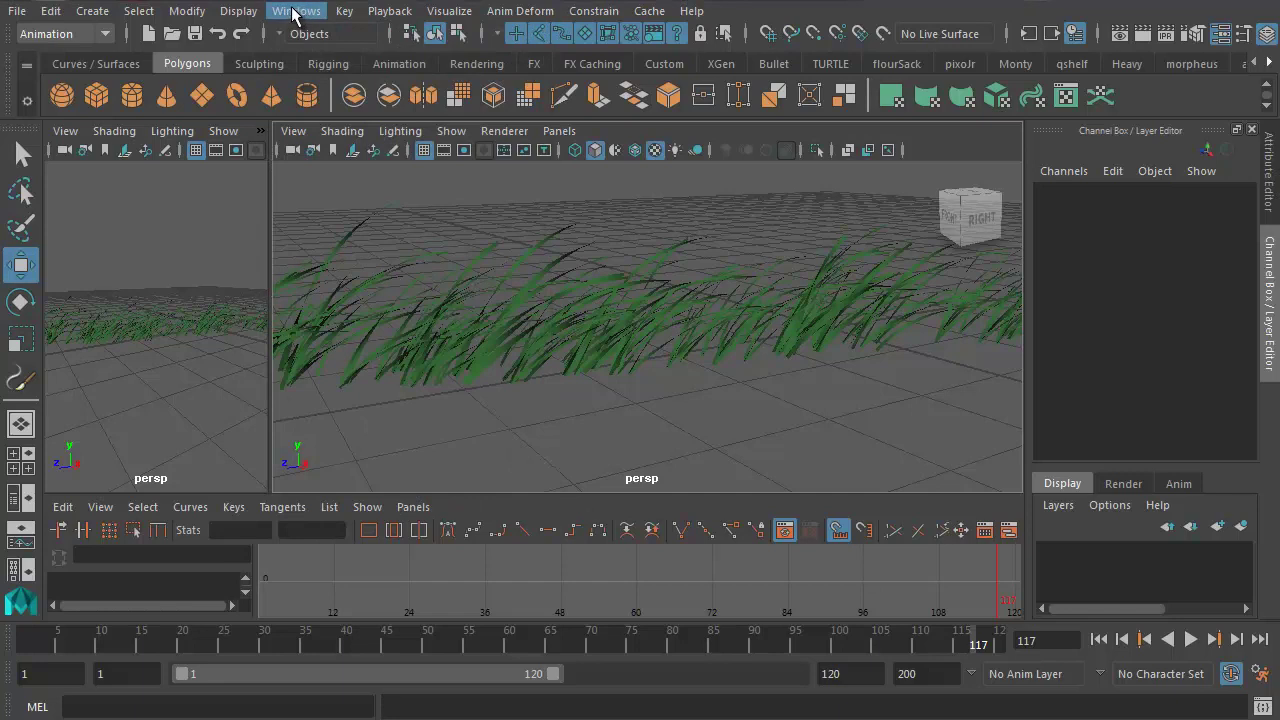
{"action": "left_click", "coordinate": [90, 12]}
{"action": "mouse_move", "coordinate": [135, 81]}
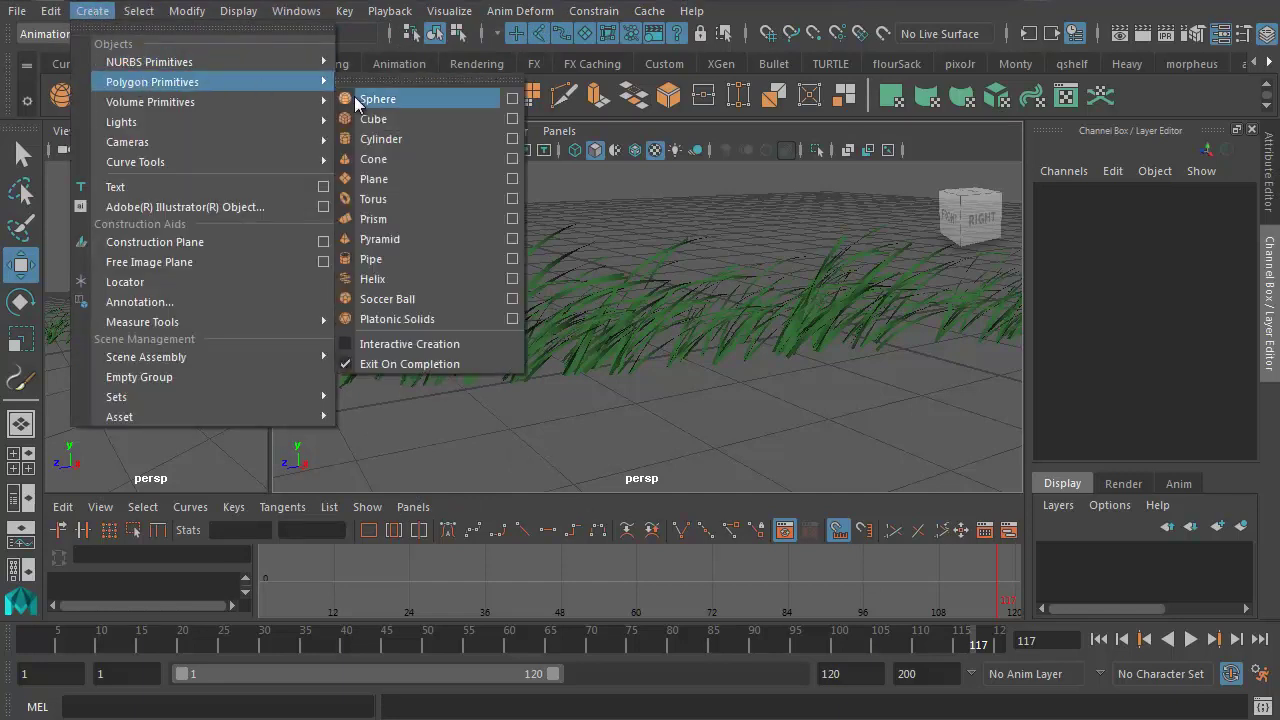
{"action": "left_click", "coordinate": [440, 178]}
{"action": "left_click_drag", "start_coordinate": [457, 214], "coordinate": [810, 247], "text": "alt"}
{"action": "key", "text": "e"}
{"action": "key", "text": "r"}
{"action": "left_click_drag", "start_coordinate": [715, 360], "coordinate": [745, 310], "text": "alt"}
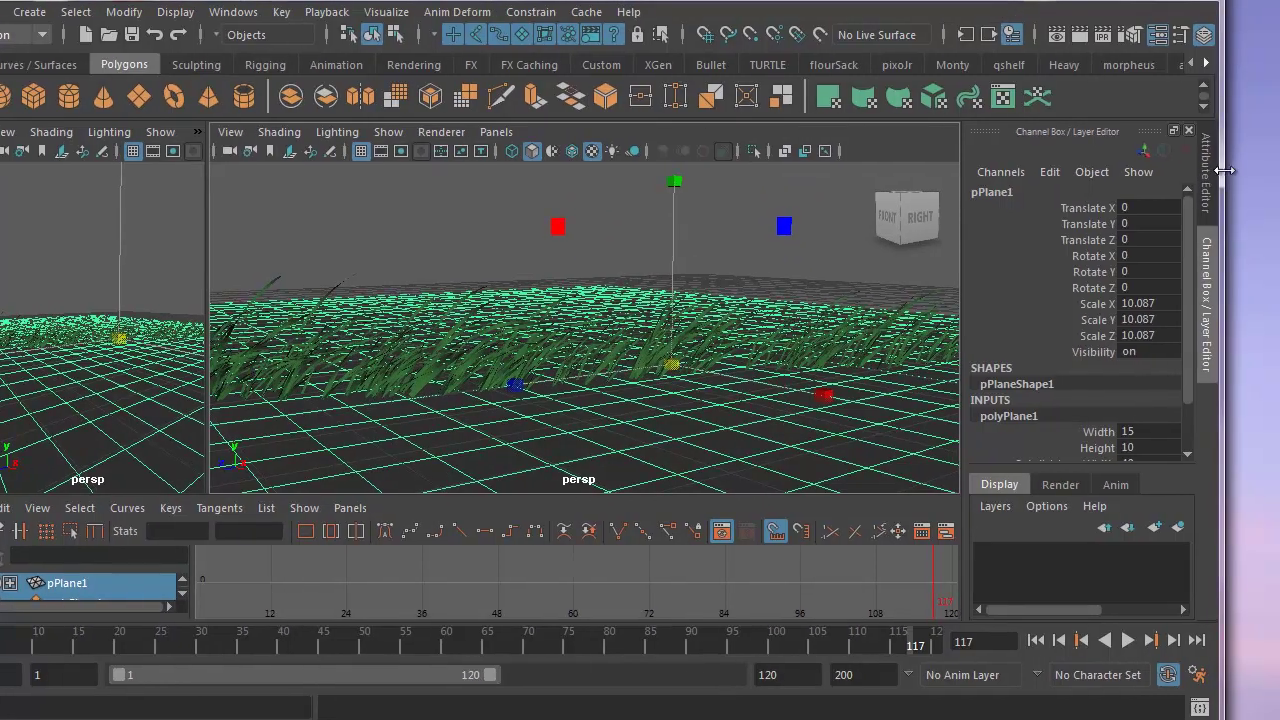
{"action": "left_click_drag", "start_coordinate": [1224, 170], "coordinate": [1279, 170]}
Switch the renderer to mental ray and create a Physical Sun and Sky, then maximise the persp view
{"action": "left_click", "coordinate": [1125, 34]}
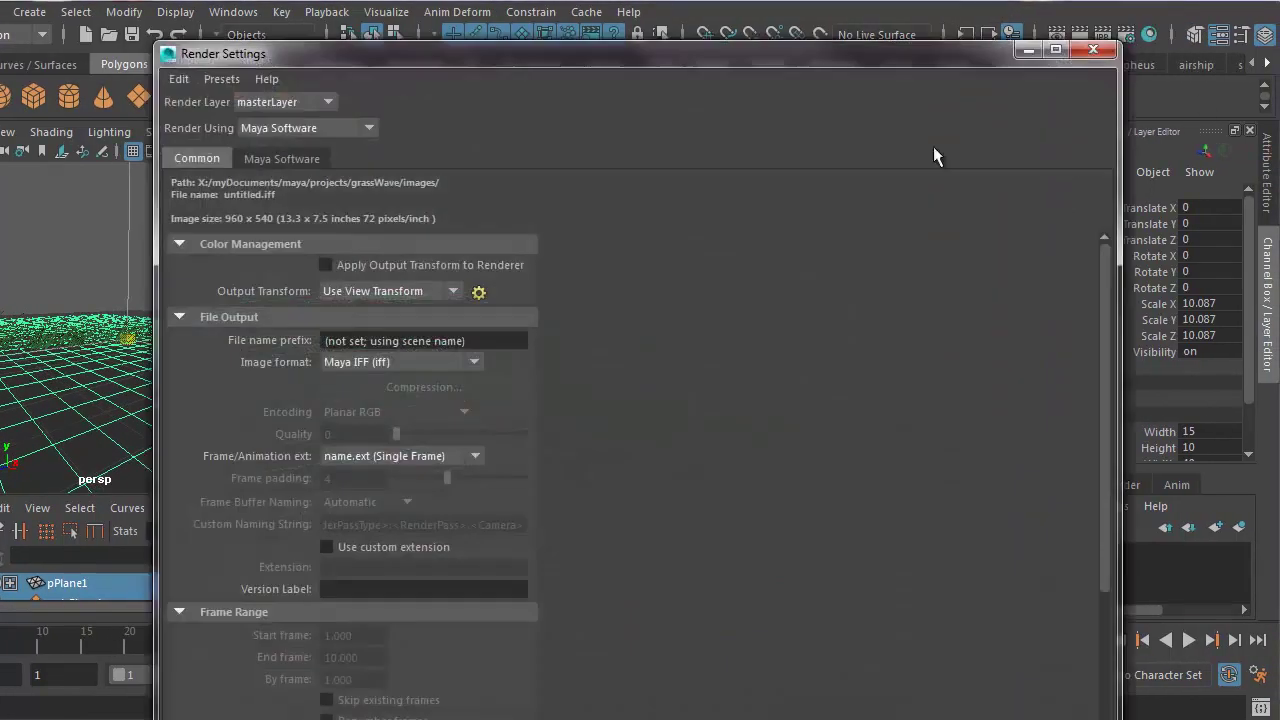
{"action": "left_click", "coordinate": [366, 135]}
{"action": "left_click", "coordinate": [339, 203]}
{"action": "left_click", "coordinate": [320, 158]}
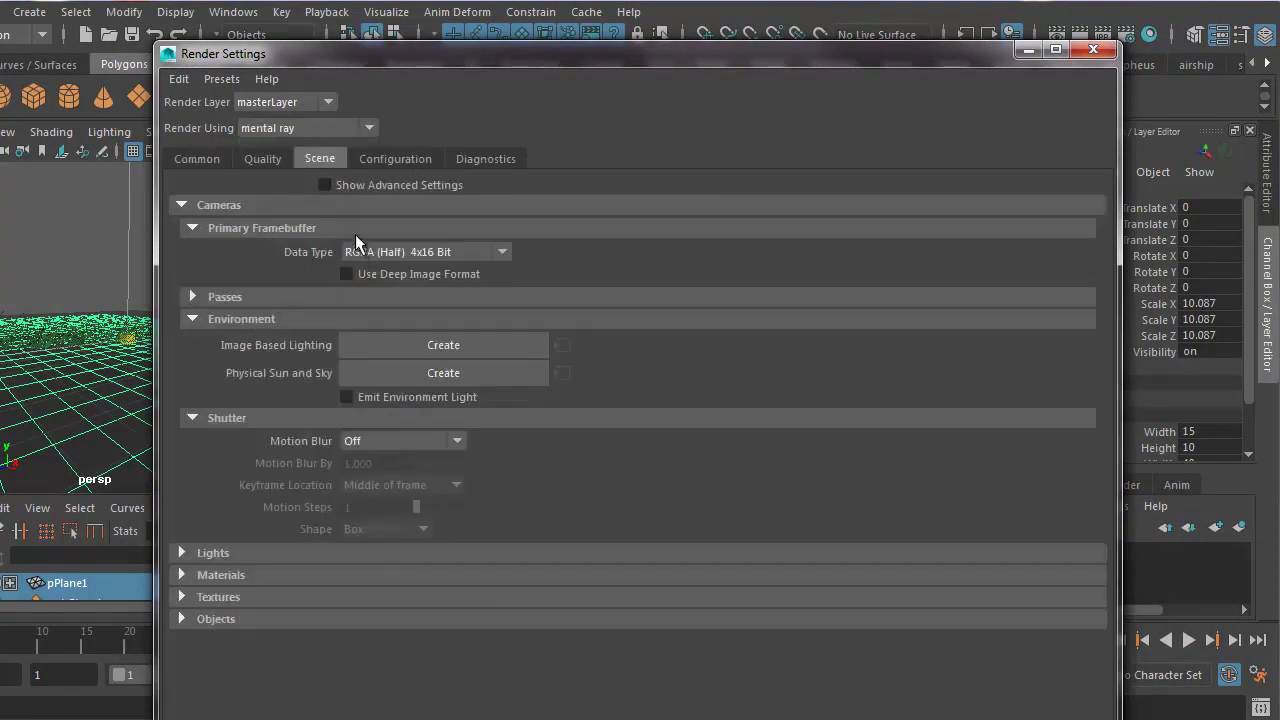
{"action": "left_click", "coordinate": [437, 375]}
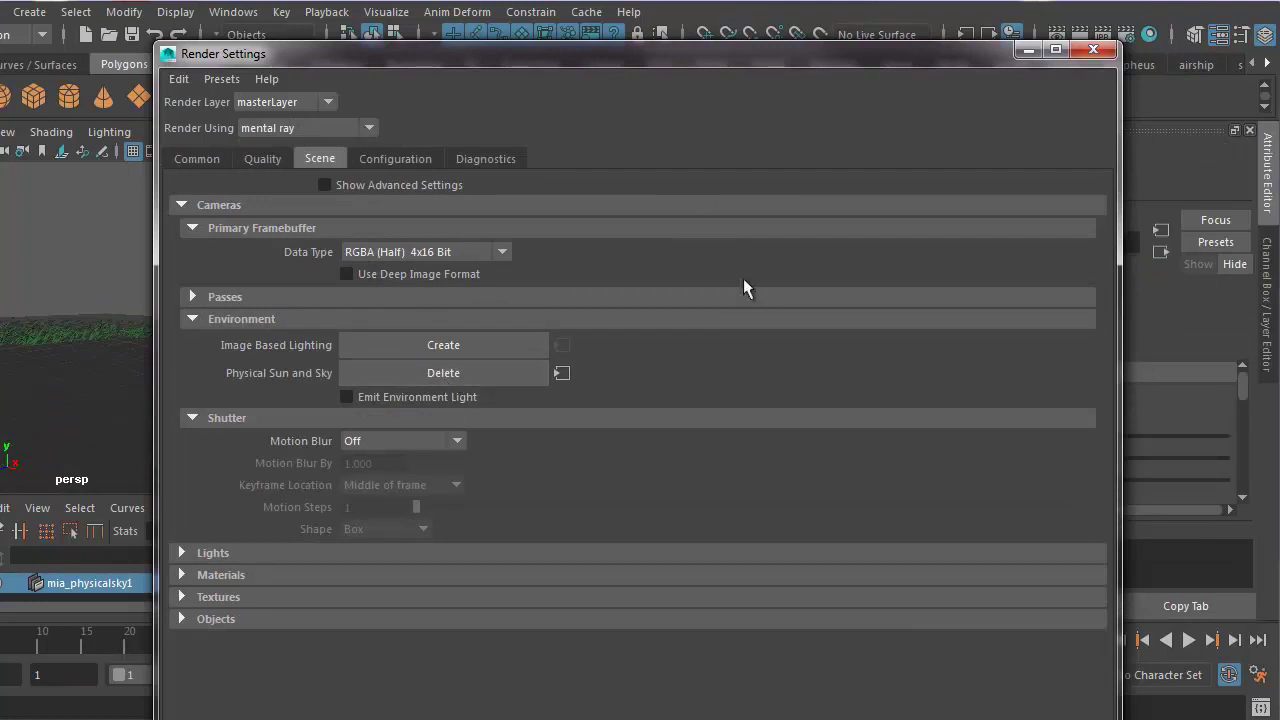
{"action": "left_click", "coordinate": [1093, 50]}
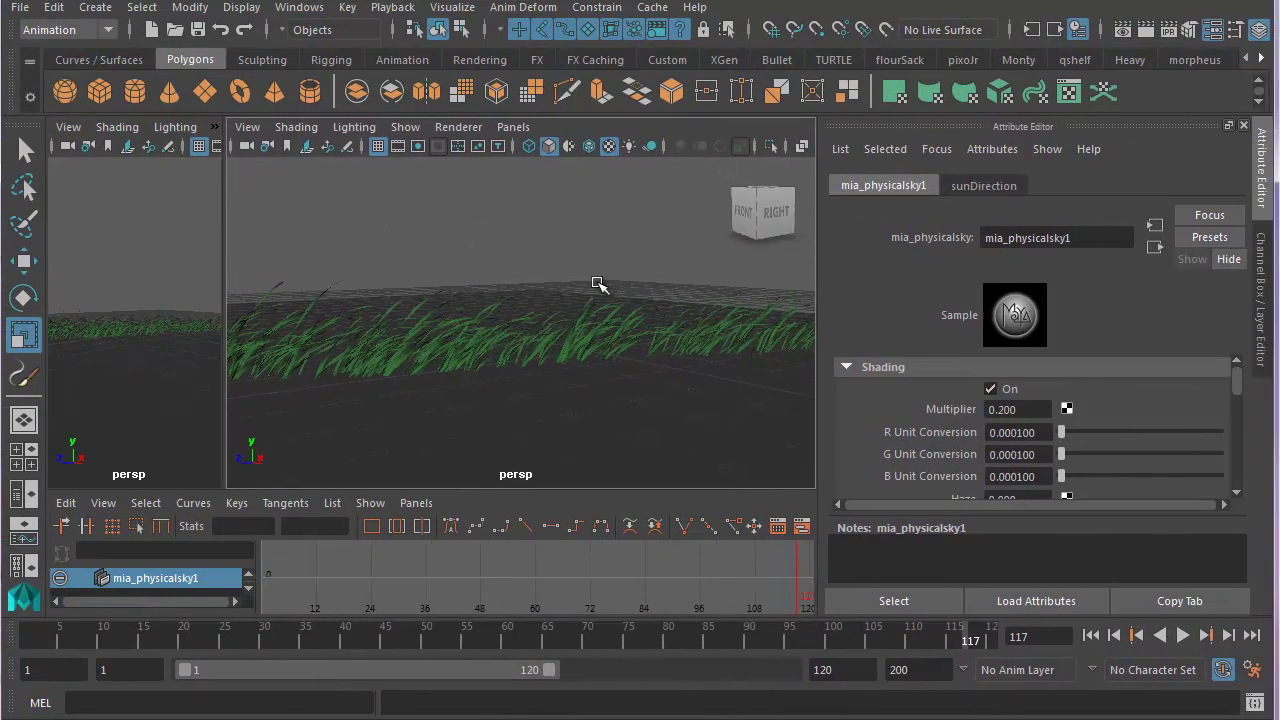
{"action": "key", "text": "space"}
{"action": "left_click_drag", "start_coordinate": [594, 365], "coordinate": [574, 346], "text": "alt"}
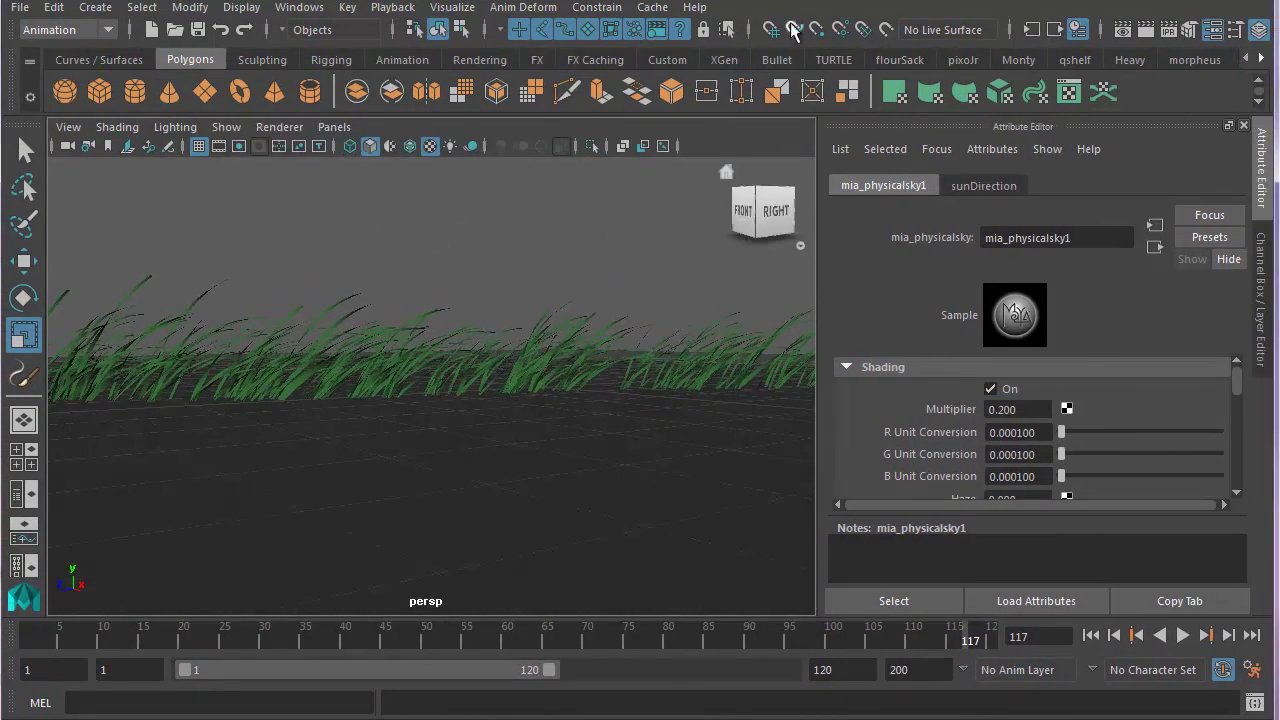
Test-render frame 117 in mental ray, close the Render View, and replay with the Channel Box shown
{"action": "left_click", "coordinate": [1142, 36]}
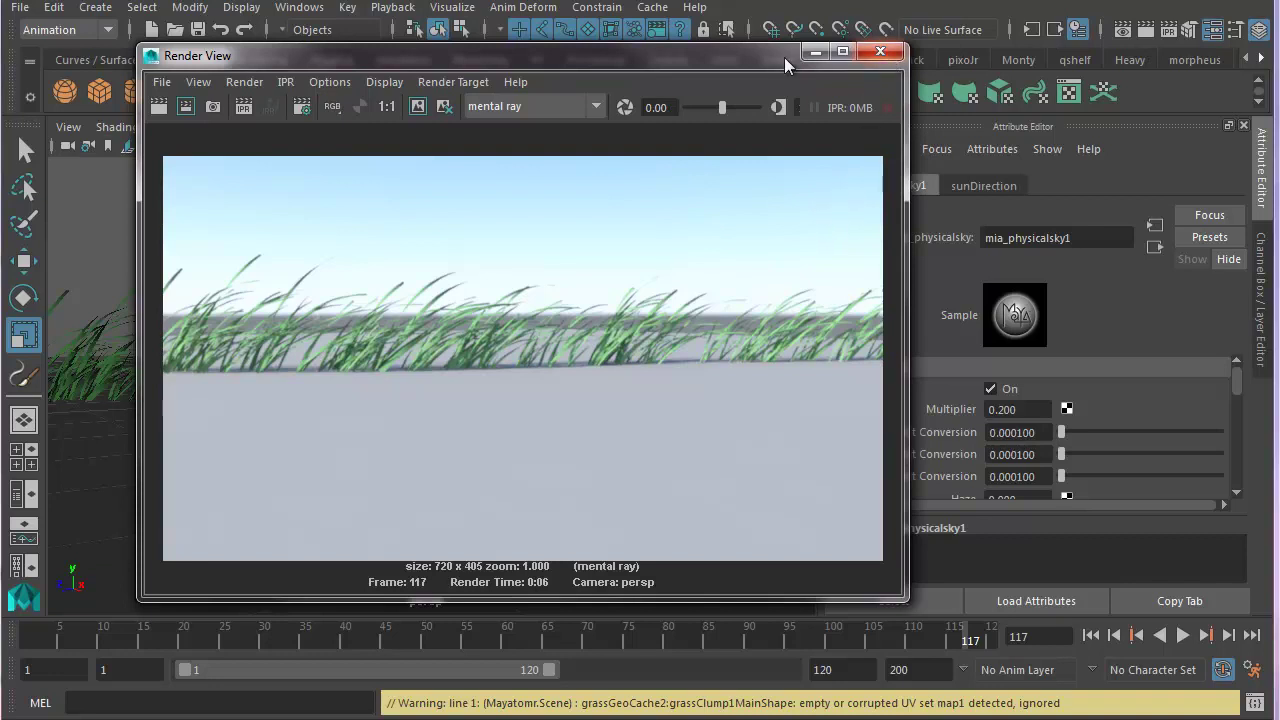
{"action": "left_click_drag", "start_coordinate": [774, 57], "coordinate": [820, 69]}
{"action": "left_click", "coordinate": [926, 63]}
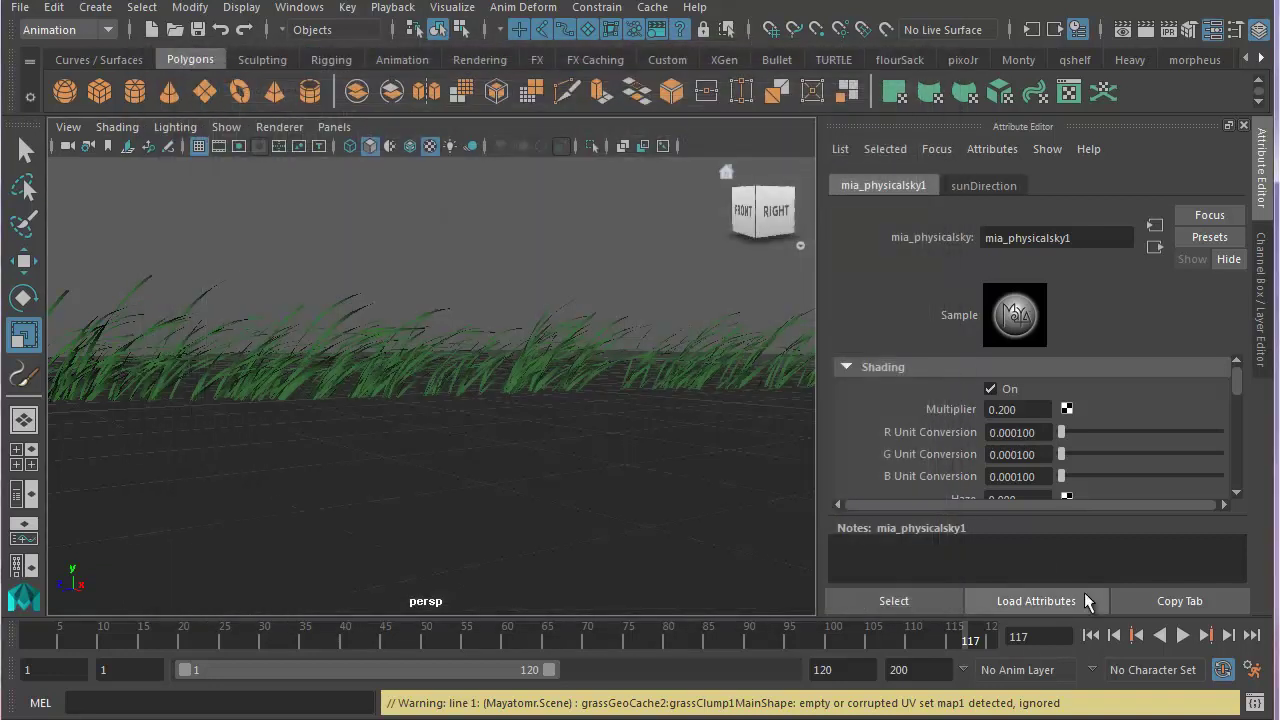
{"action": "left_click", "coordinate": [1182, 635]}
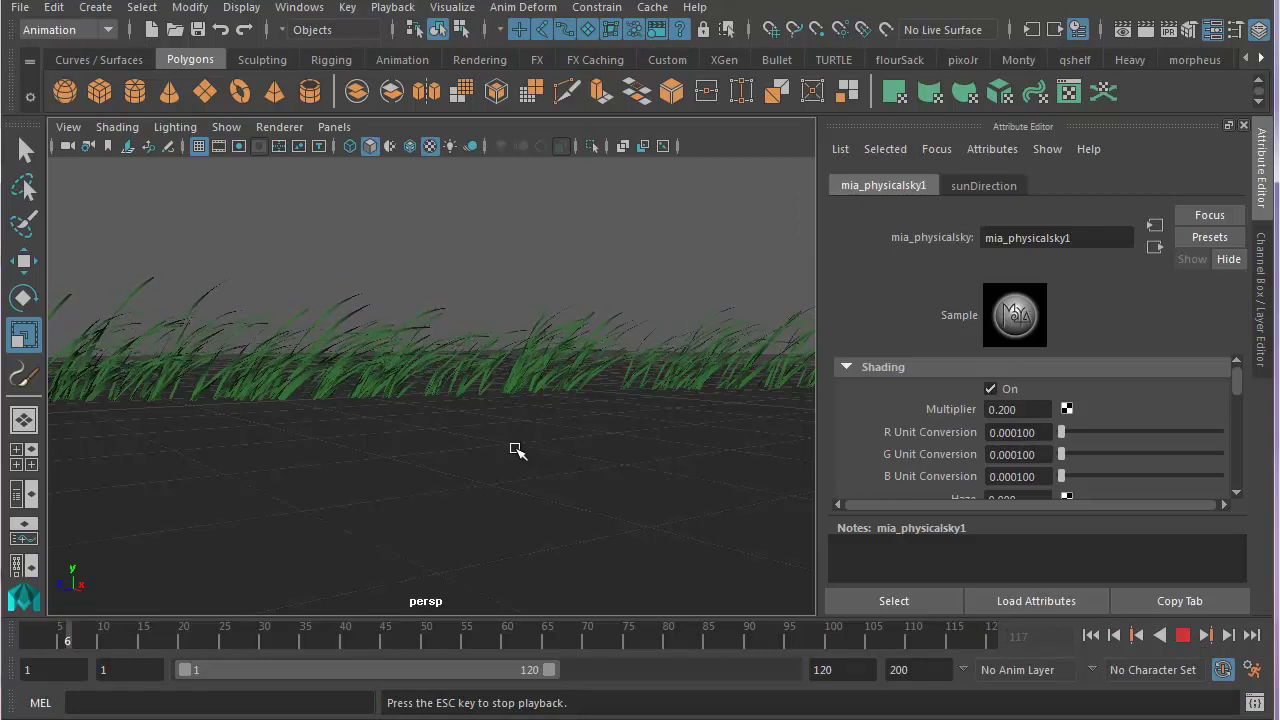
{"action": "left_click", "coordinate": [1259, 293]}
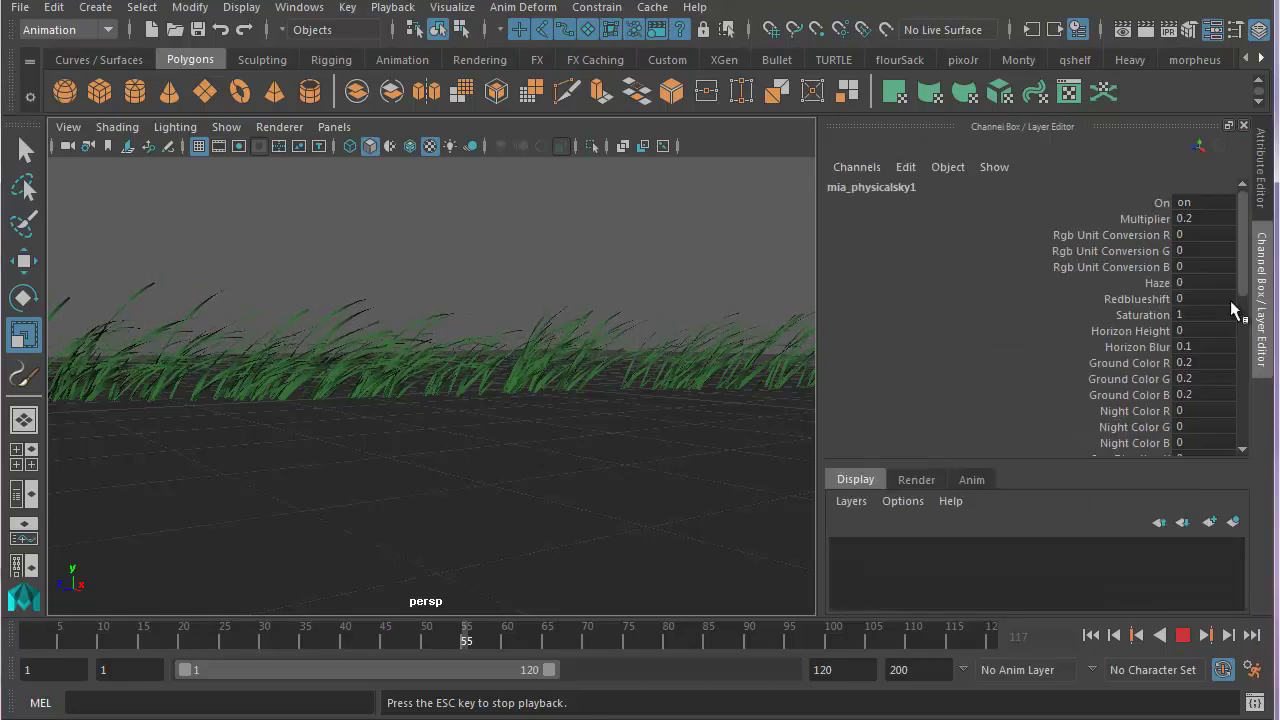